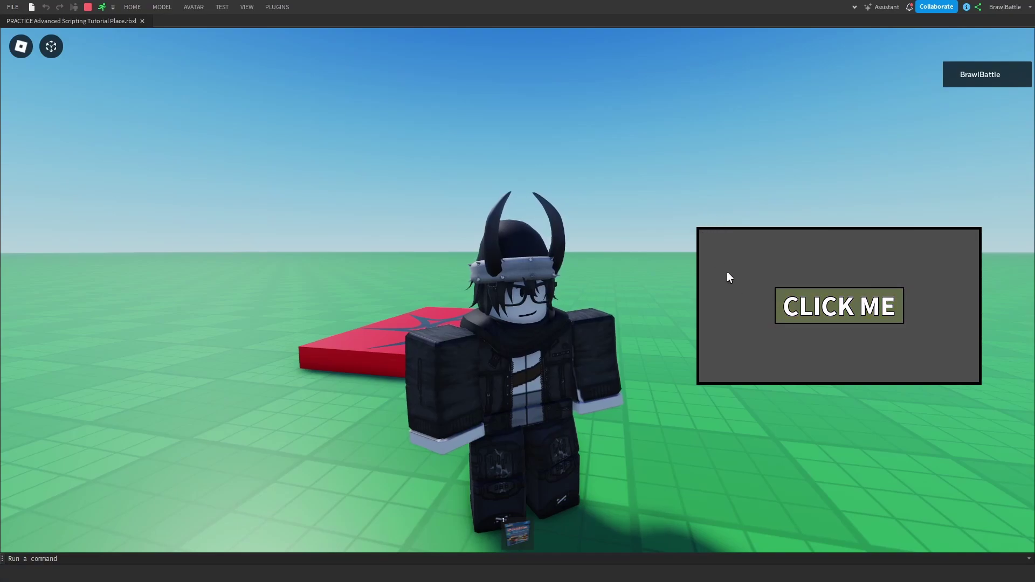
Test the CLICK ME button in the running game by activating it repeatedly as it jumps around the gray frame
click(820, 307)
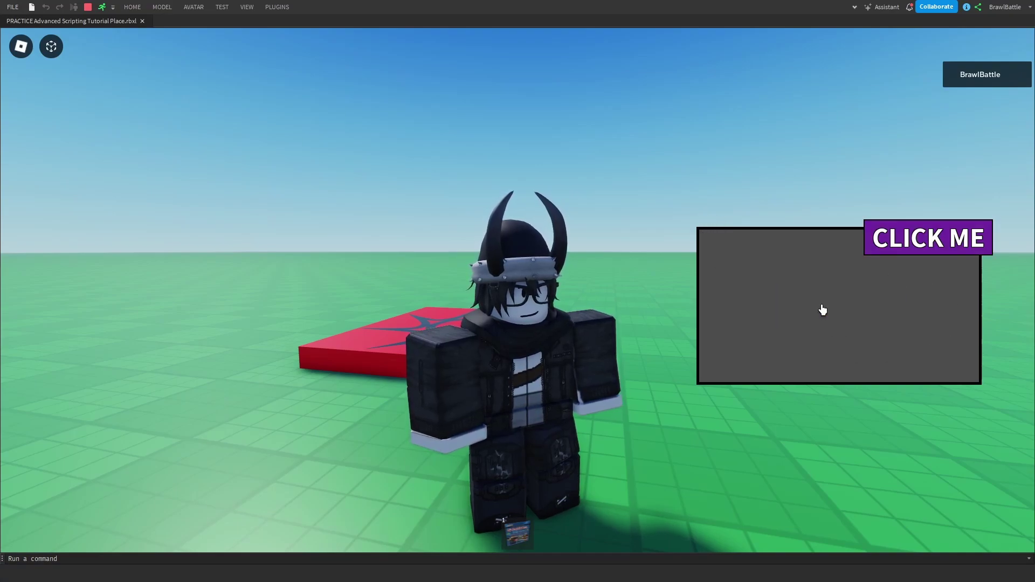
click(914, 238)
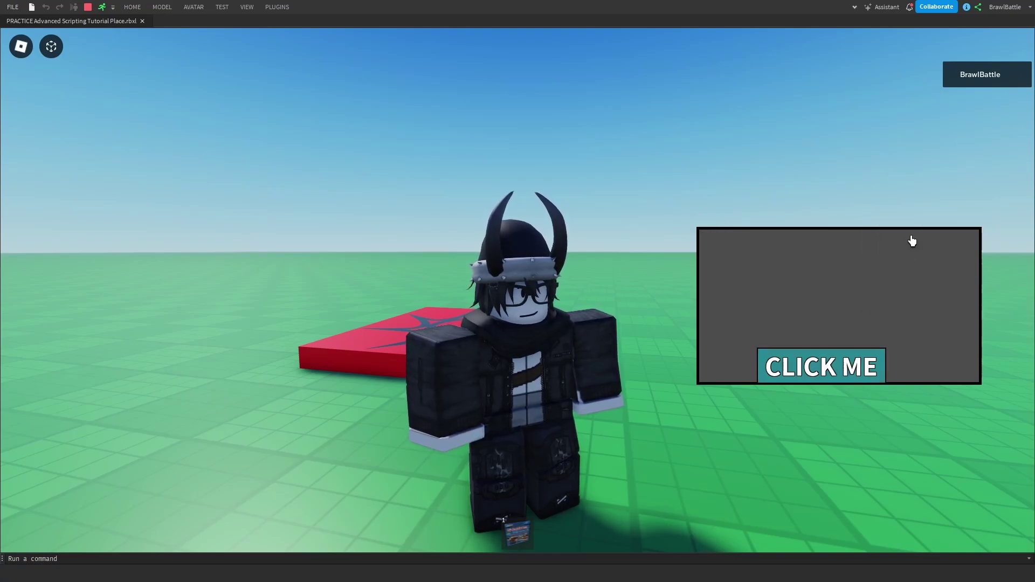
click(837, 357)
click(844, 364)
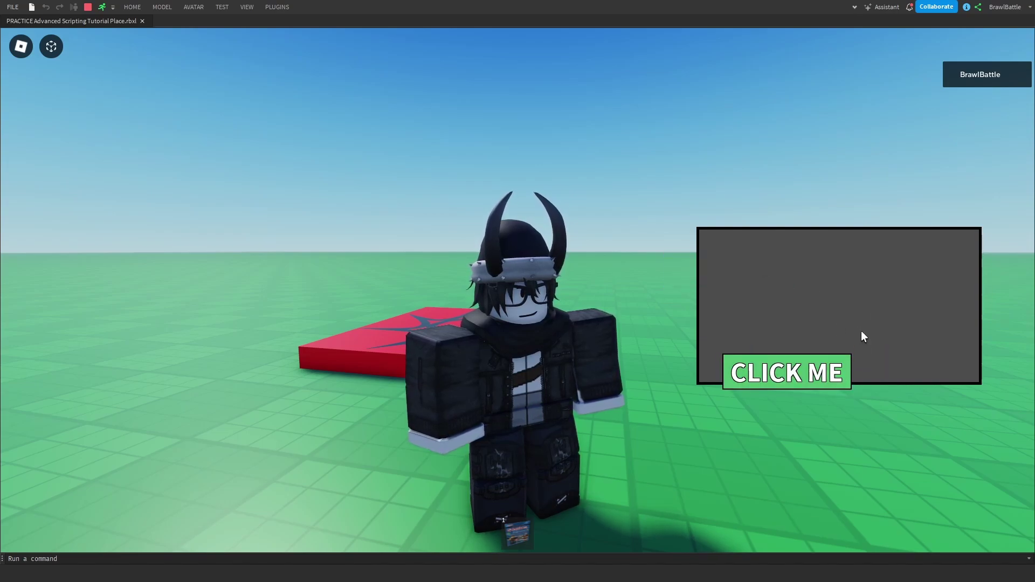
click(845, 360)
click(906, 257)
click(860, 360)
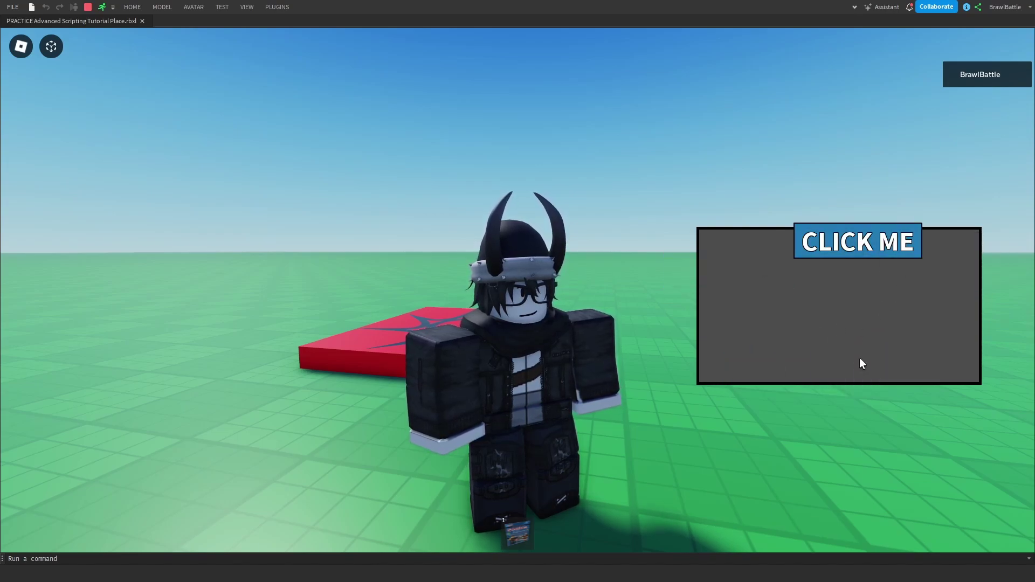
click(841, 254)
click(744, 267)
click(858, 302)
click(904, 362)
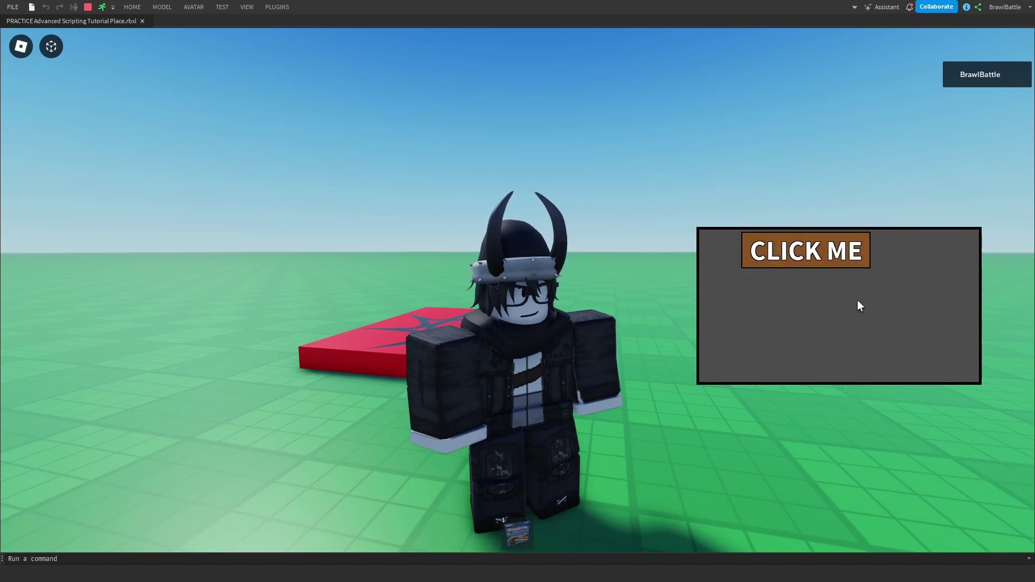
click(859, 255)
click(870, 349)
click(888, 333)
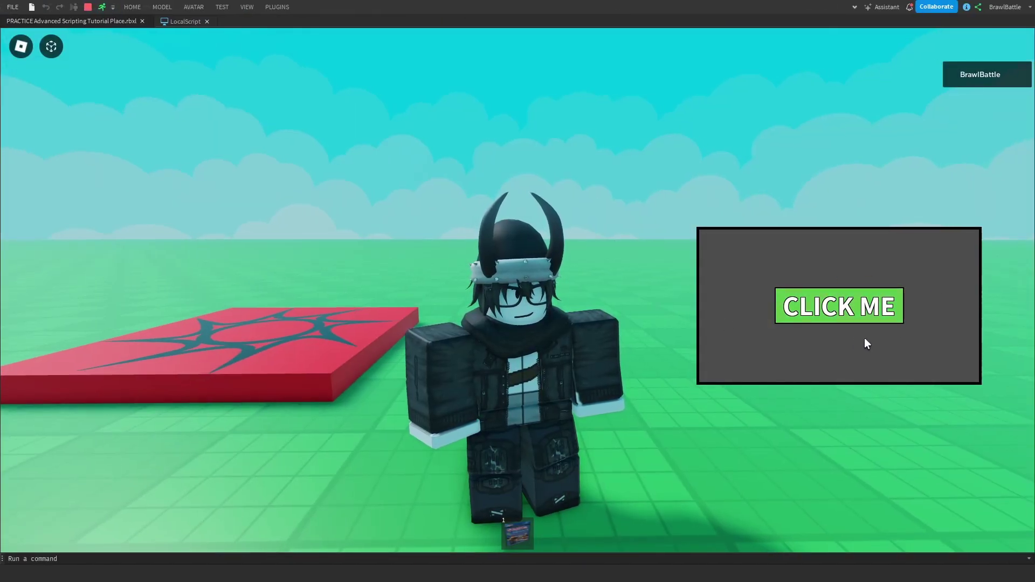
Try the CLICK ME button in the playtest with the cloudy sky and walk the character away from the spawn pad
click(810, 313)
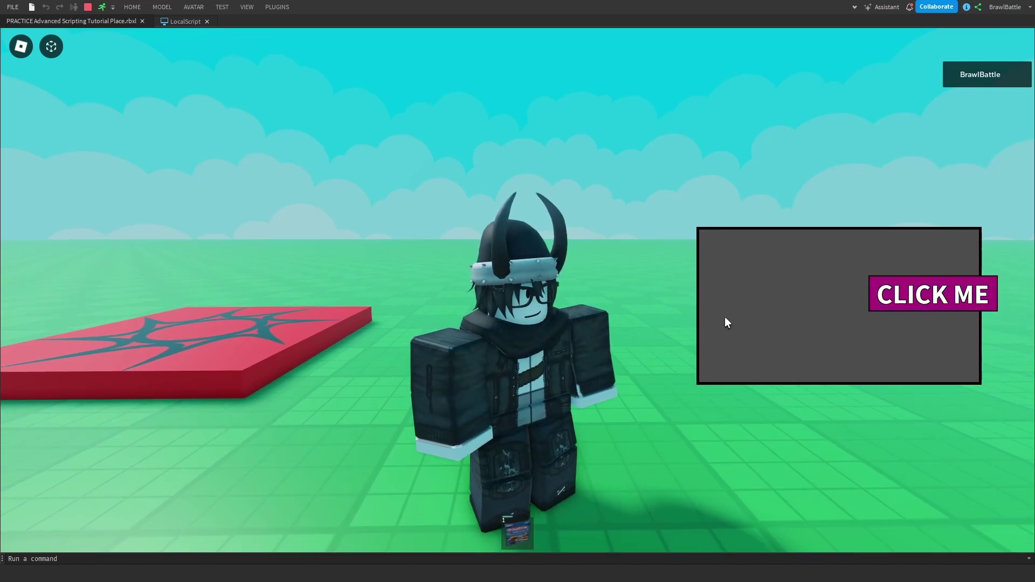
click(895, 294)
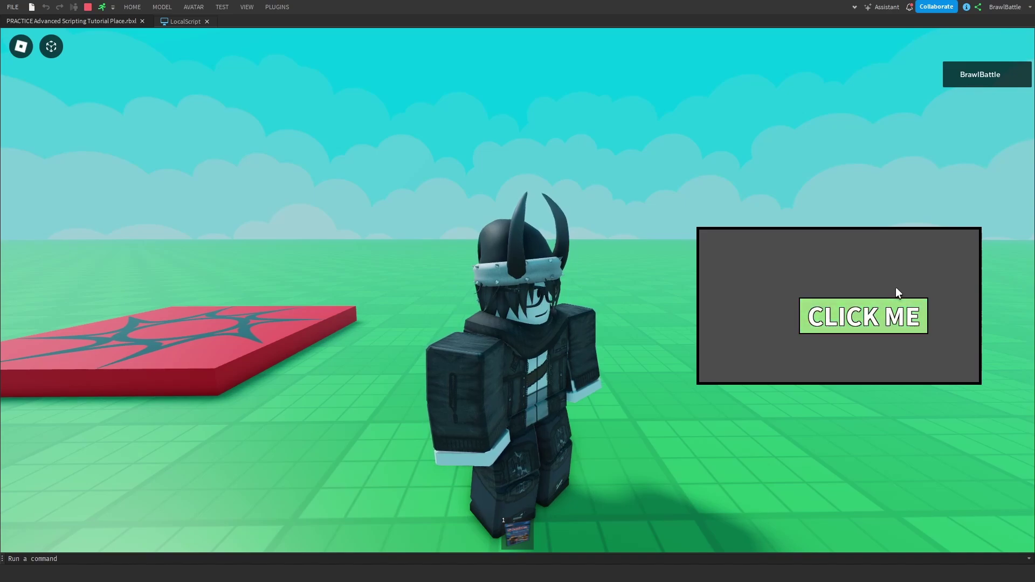
click(859, 324)
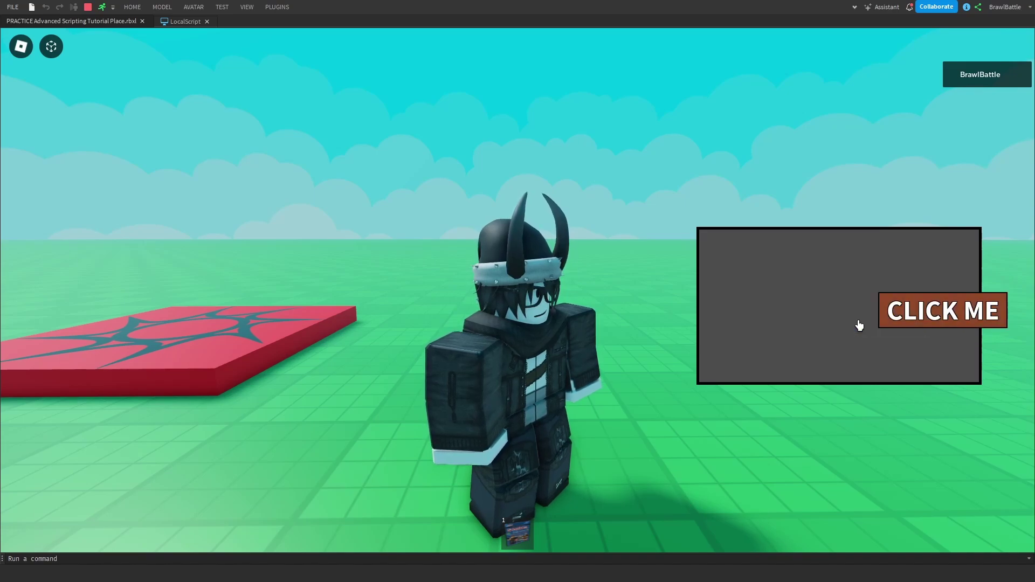
click(935, 316)
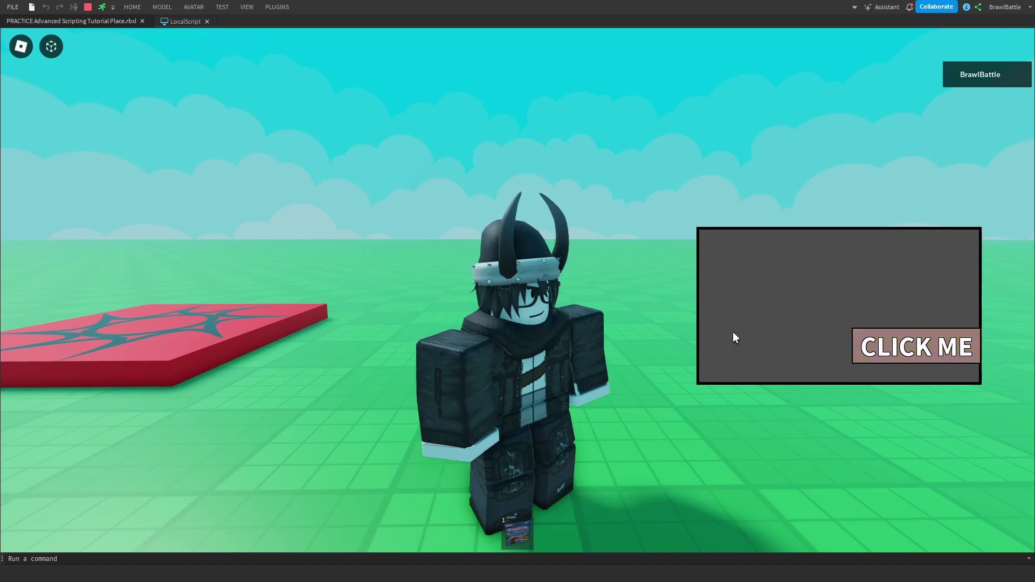
key(s)
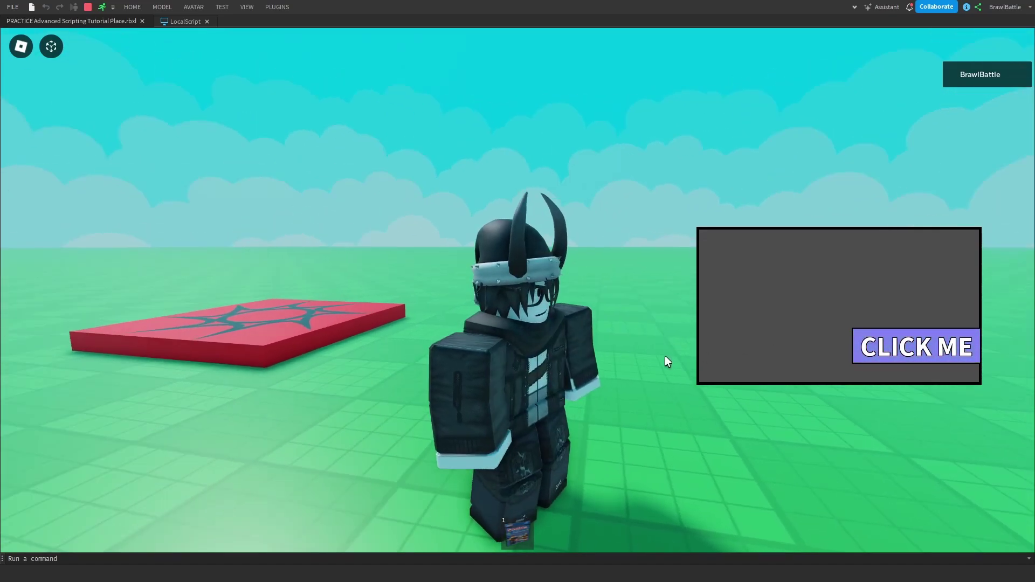
key(s)
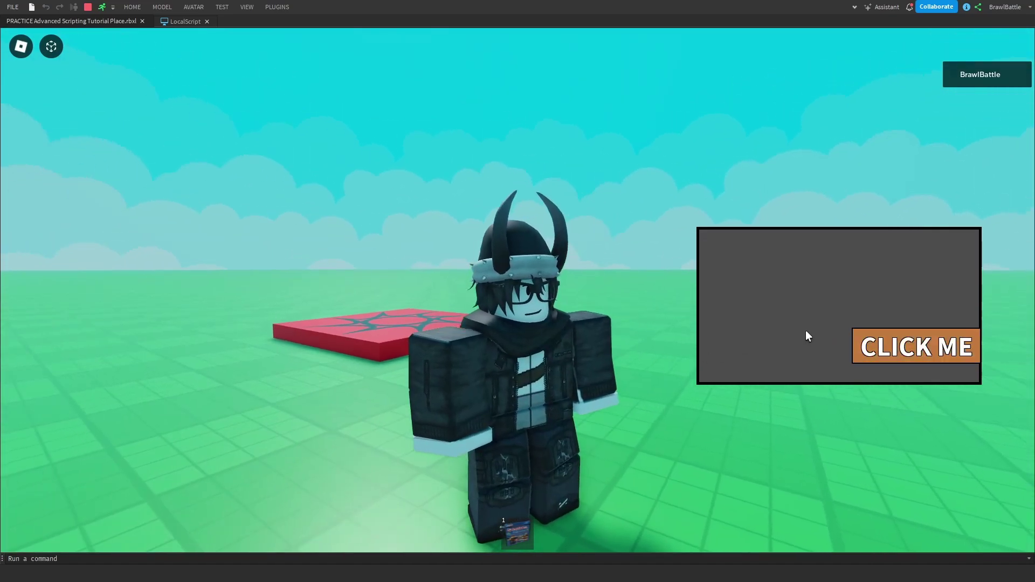
key(s)
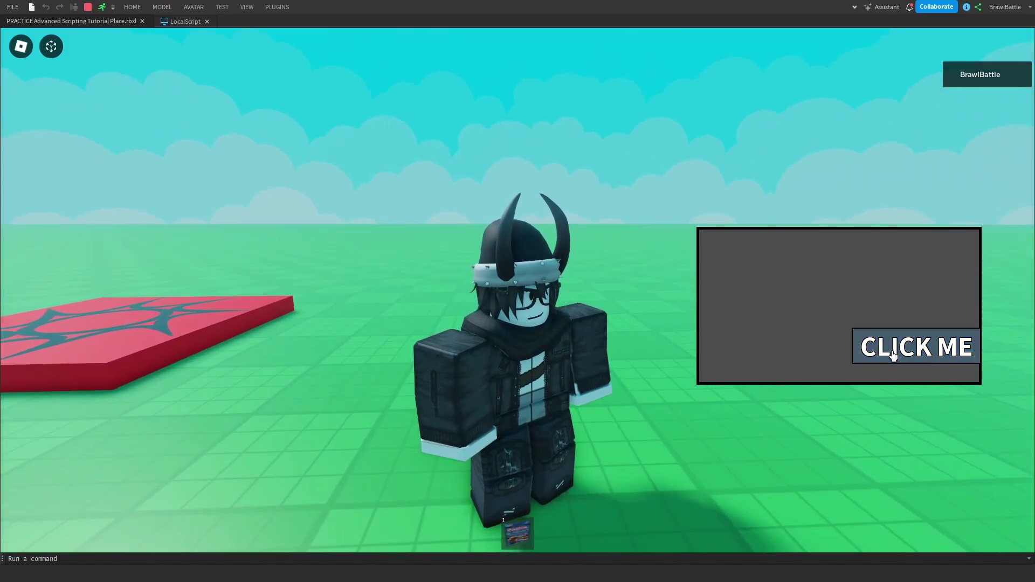
Keep activating the relocating CLICK ME button in quick succession to test how the game reacts
click(895, 354)
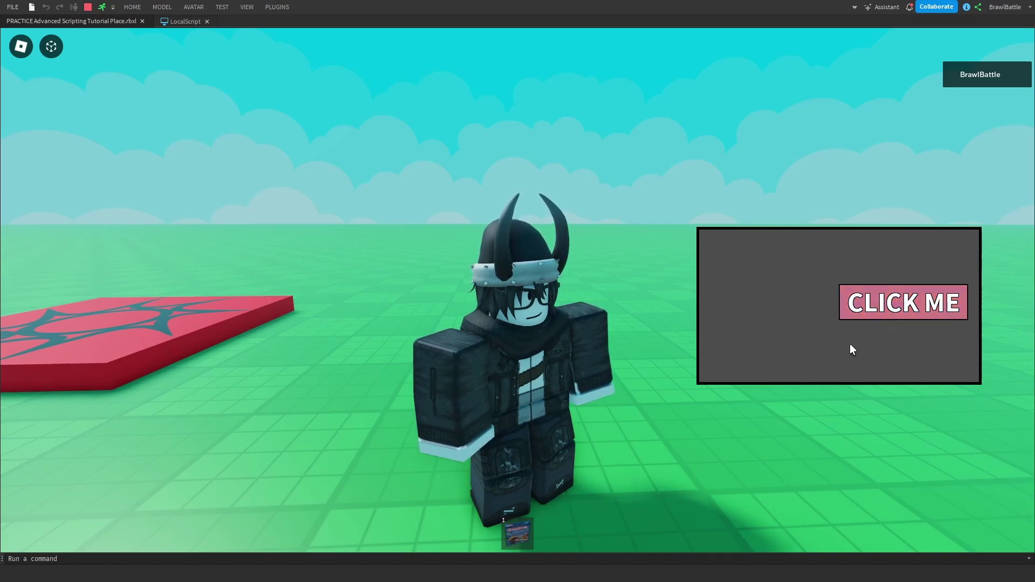
click(887, 313)
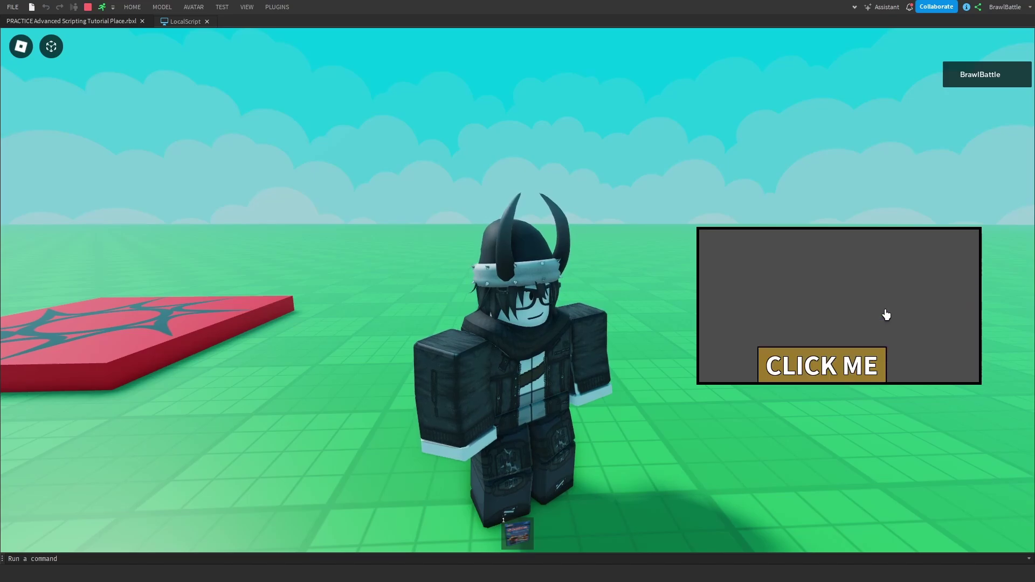
click(847, 362)
click(798, 367)
click(800, 270)
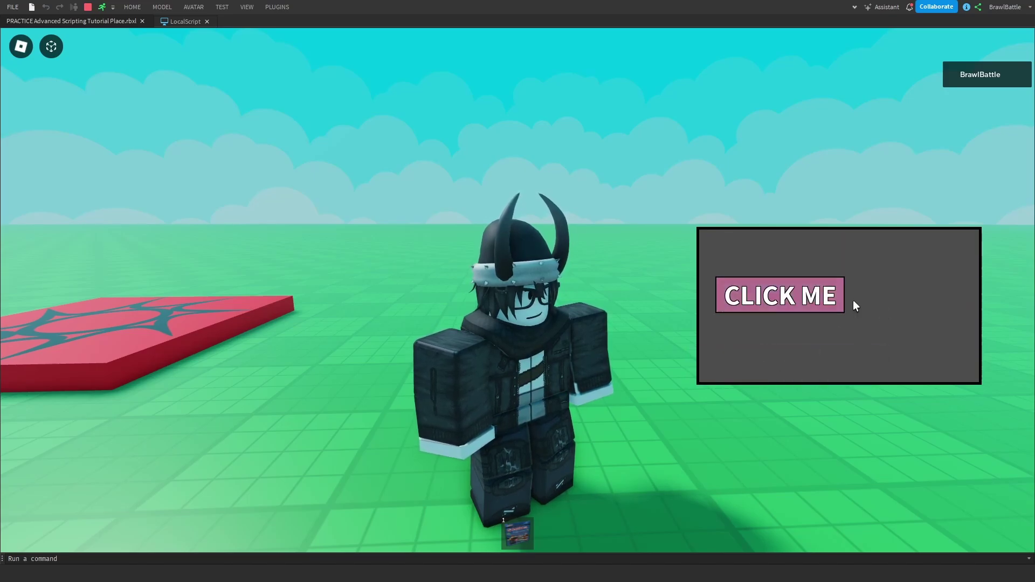
click(817, 302)
click(858, 311)
click(970, 302)
click(846, 347)
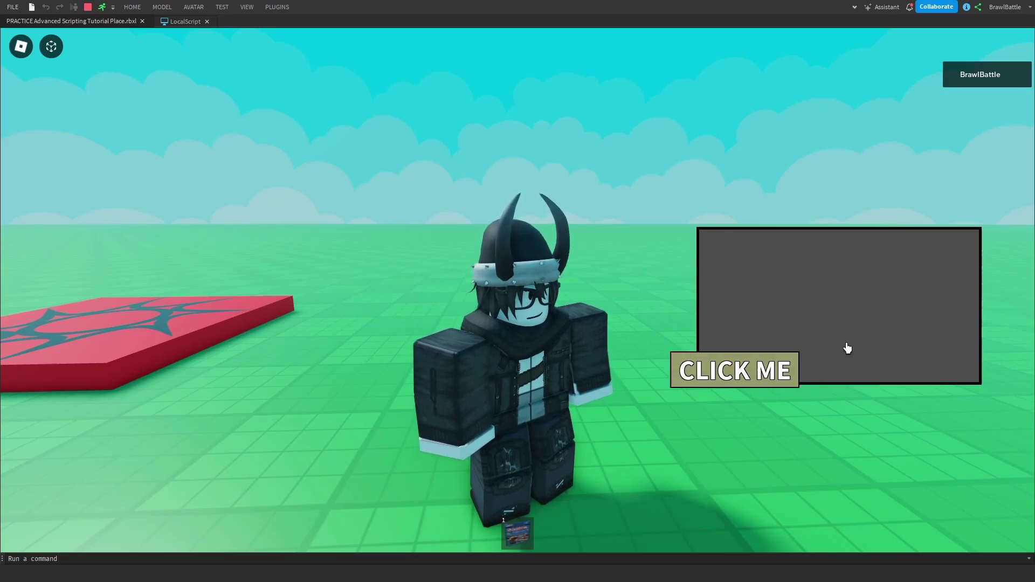
click(712, 384)
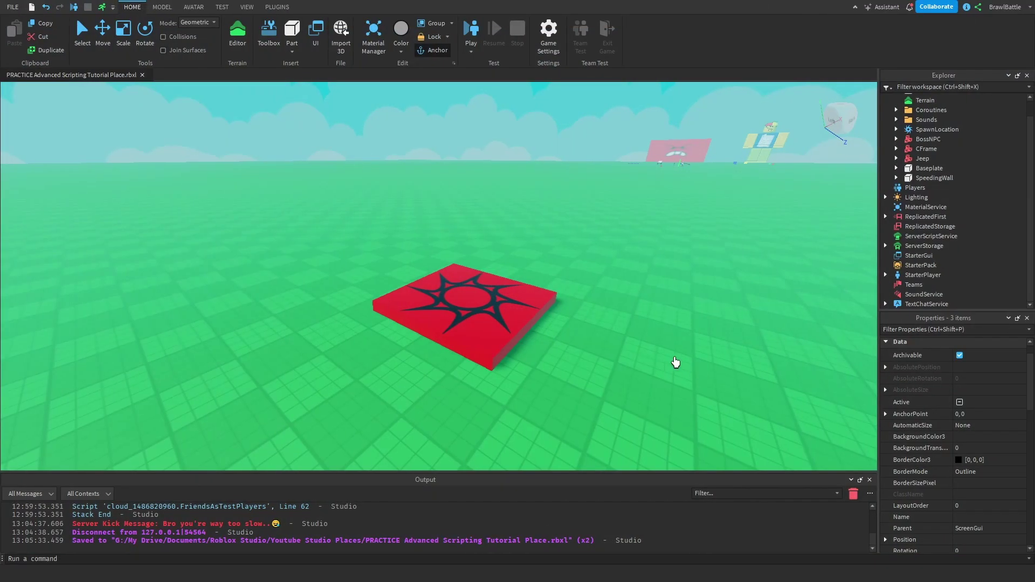
right_drag(680, 359, 681, 357)
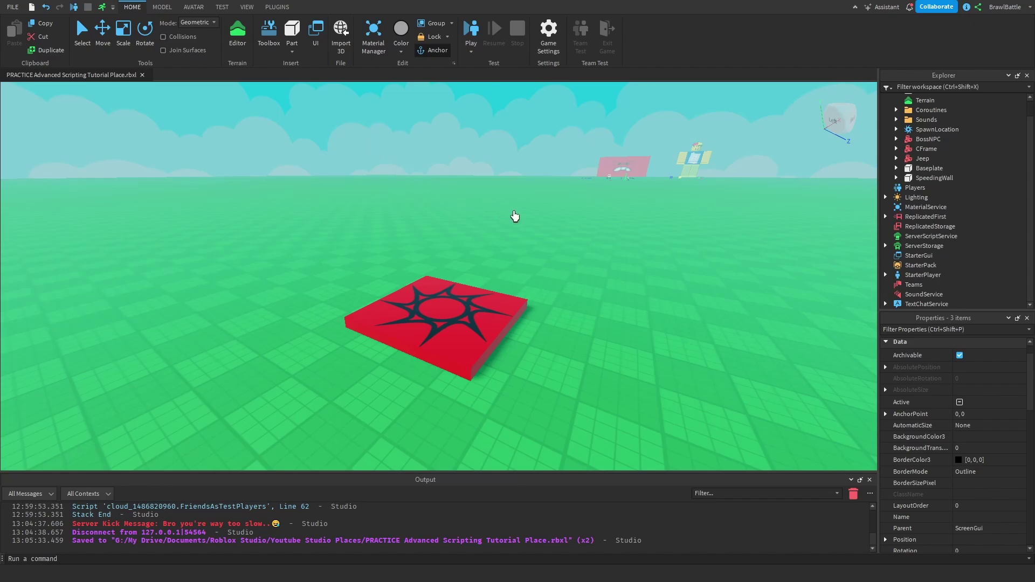
right_drag(512, 216, 520, 218)
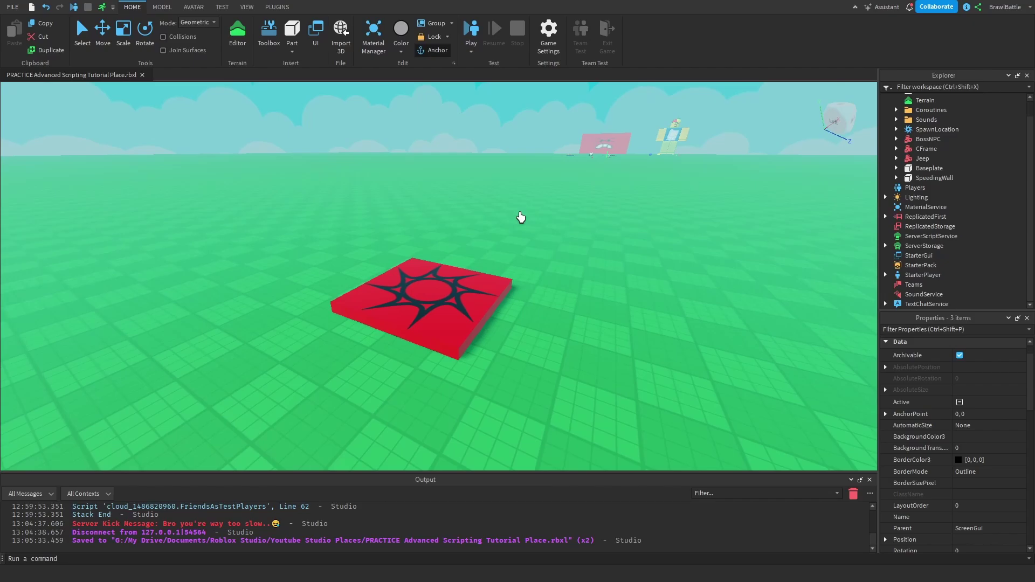
right_drag(526, 223, 525, 222)
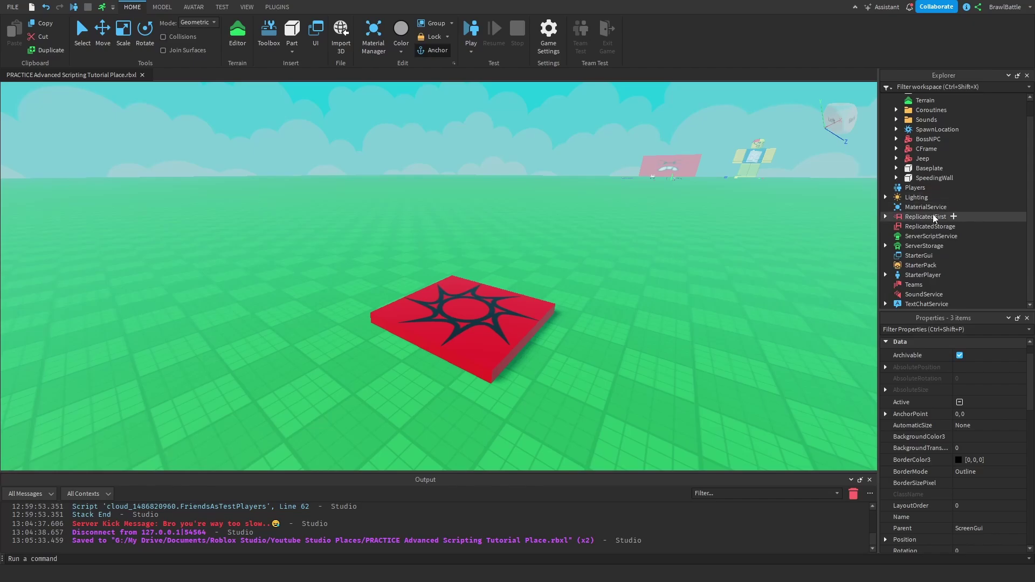
Add a ScreenGui to StarterGui and insert a Frame inside it
click(940, 256)
text(screen)
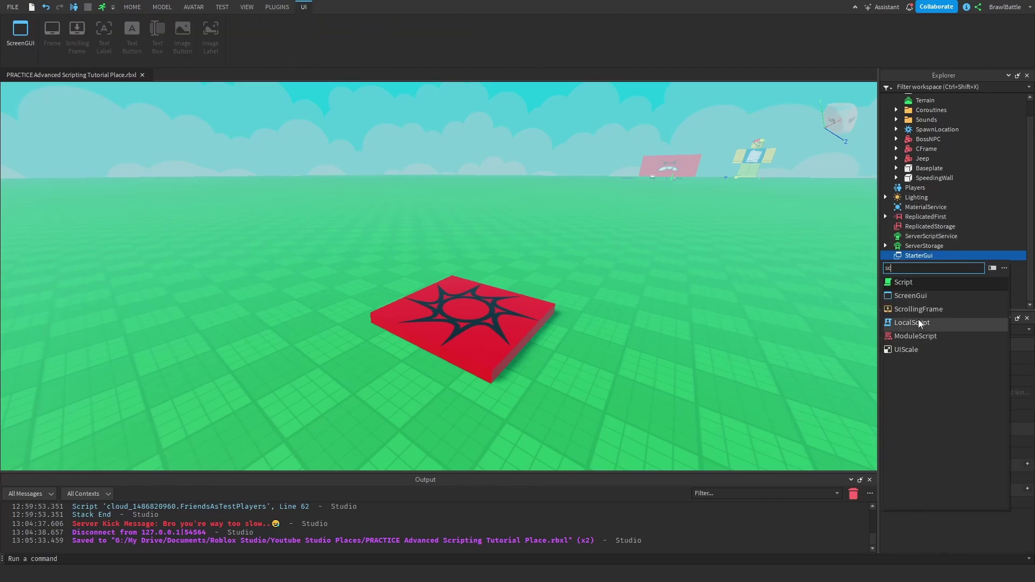
click(914, 284)
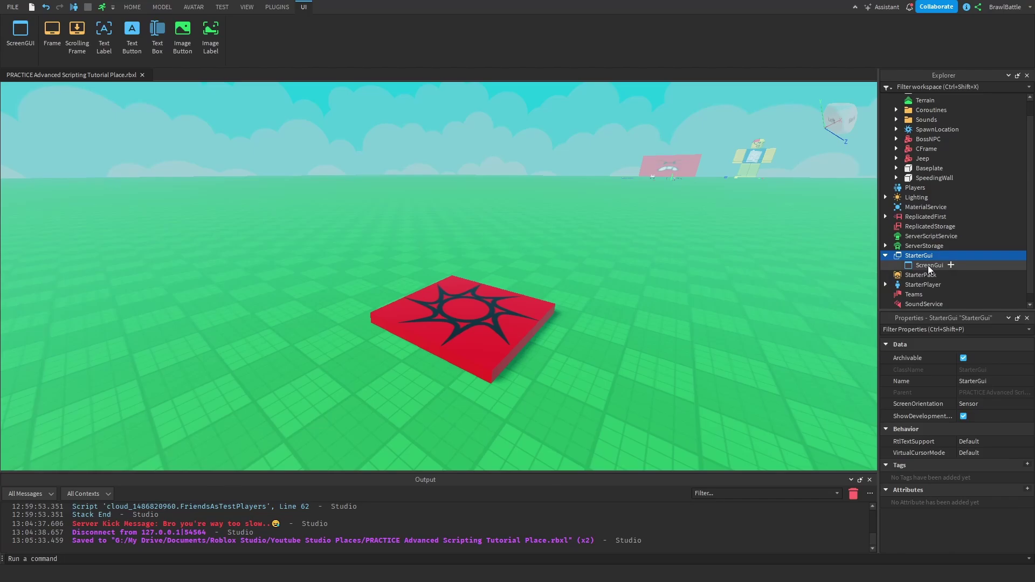
click(928, 265)
click(951, 265)
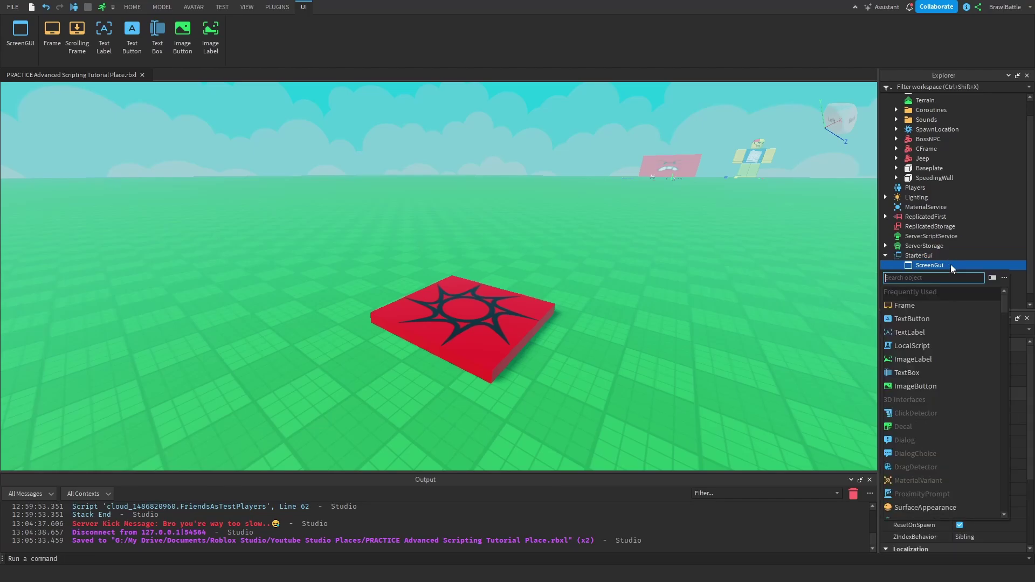
click(913, 305)
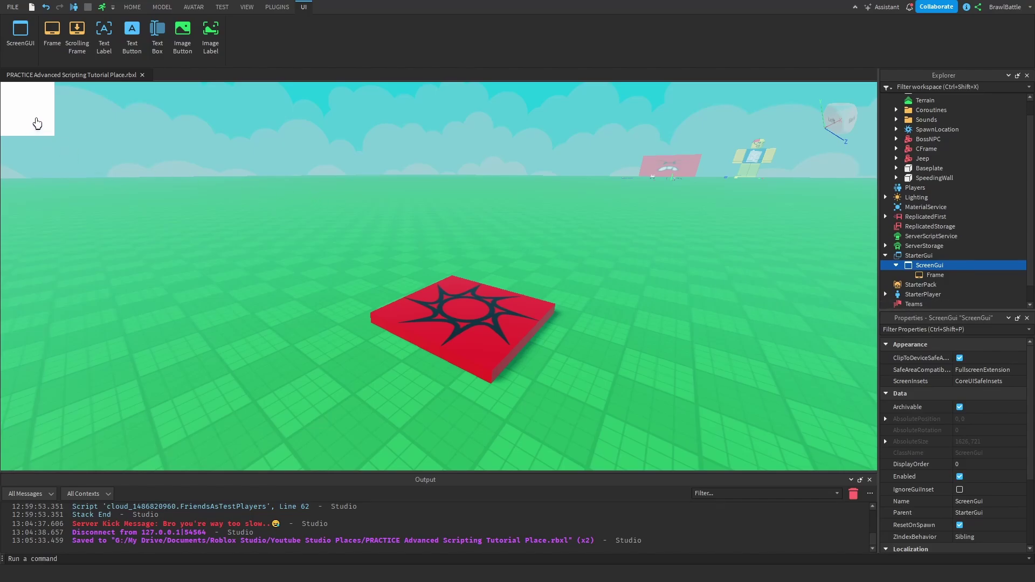
Enlarge the Frame to 596 x 317 and move it to the horizontal centre of the viewport
click(40, 124)
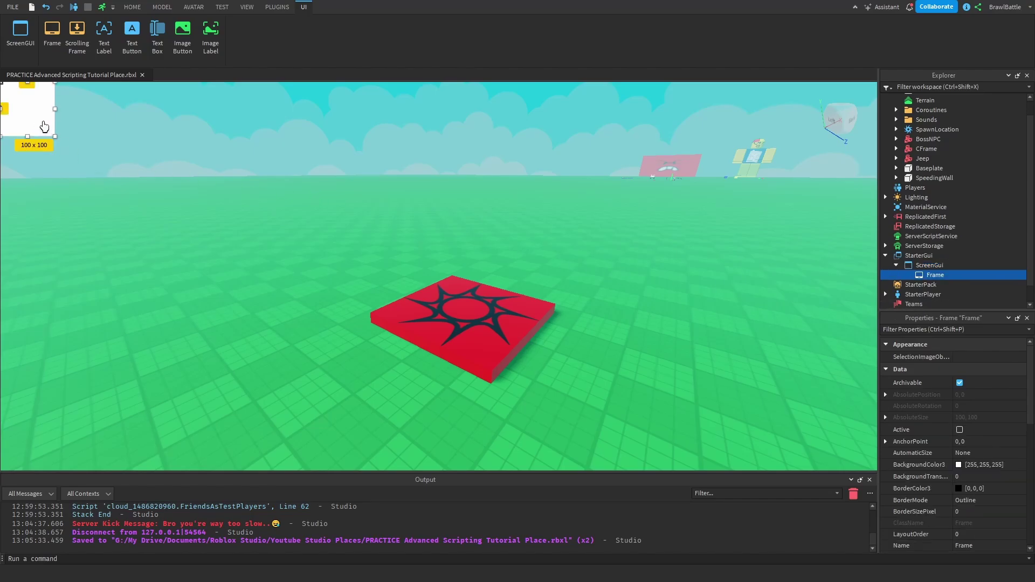
drag(44, 127, 728, 376)
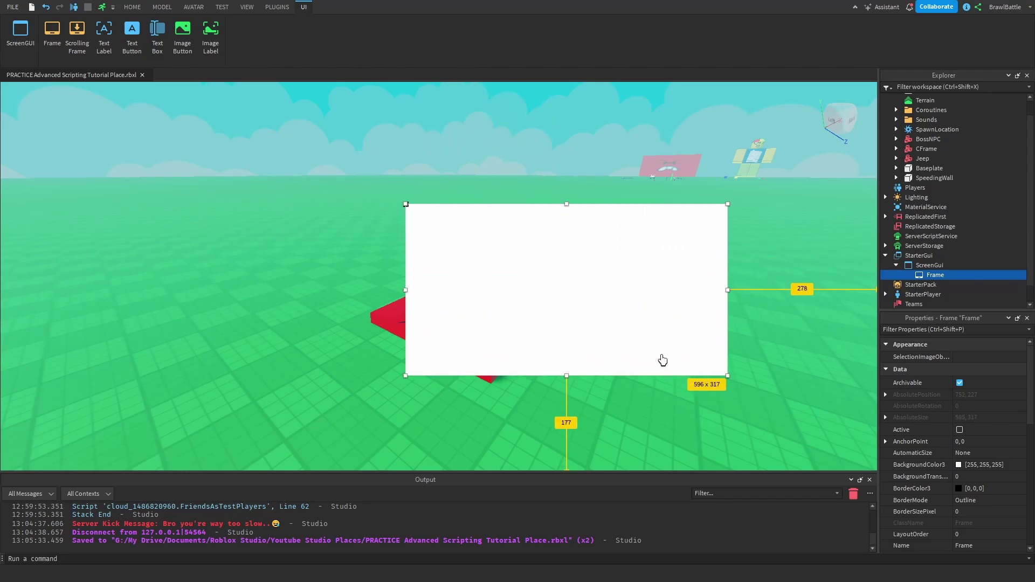
drag(658, 346, 529, 351)
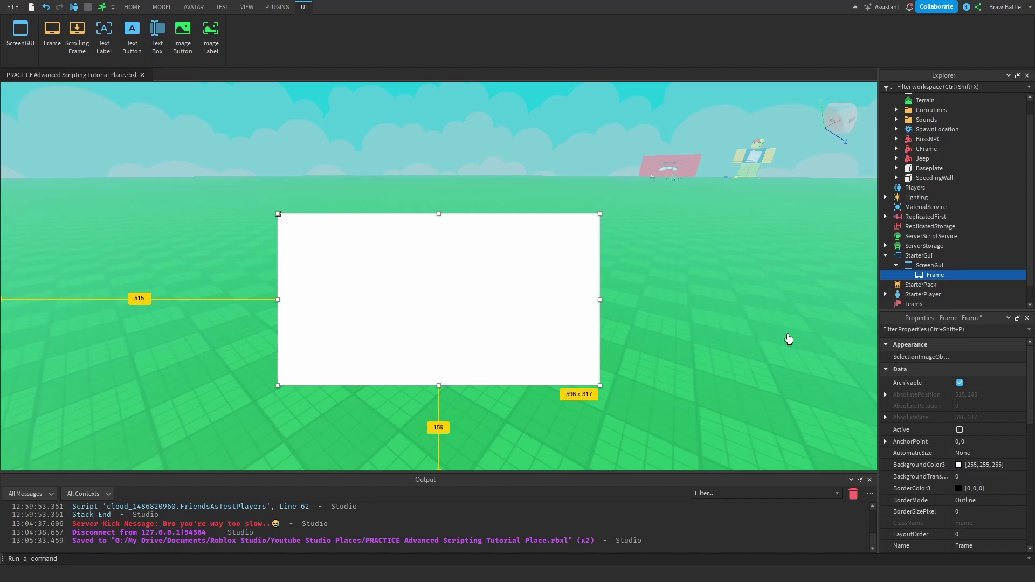
Look through the Frame's properties and insert a TextLabel inside the Frame
scroll(924, 271, down, 1)
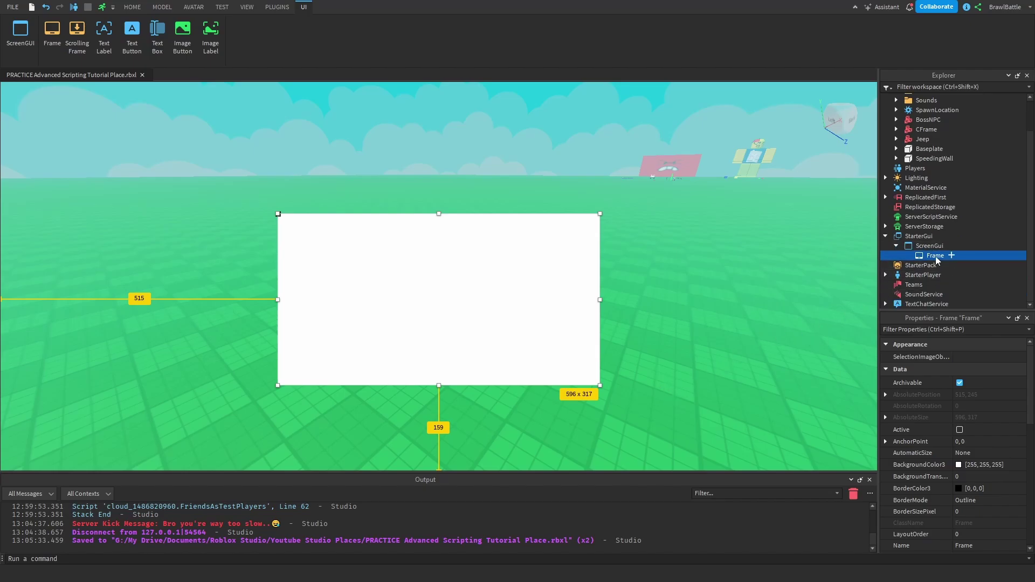
scroll(976, 421, down, 5)
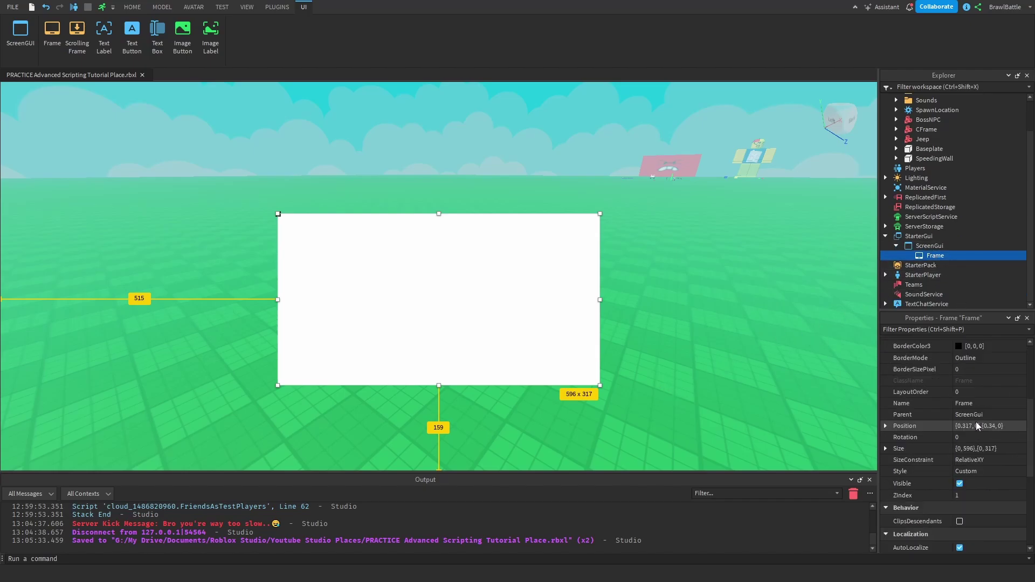
scroll(934, 394, down, 4)
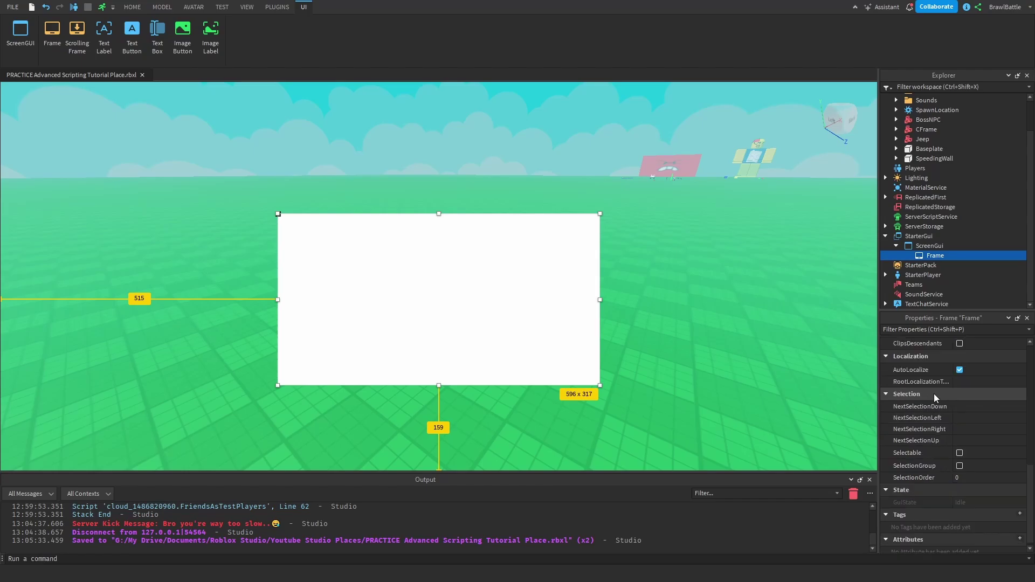
scroll(940, 394, up, 3)
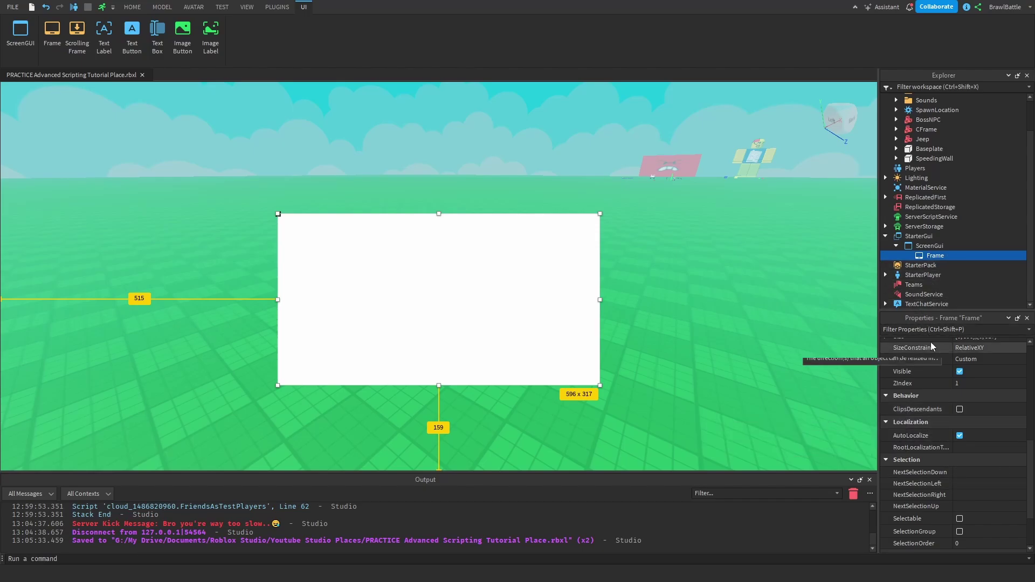
click(951, 255)
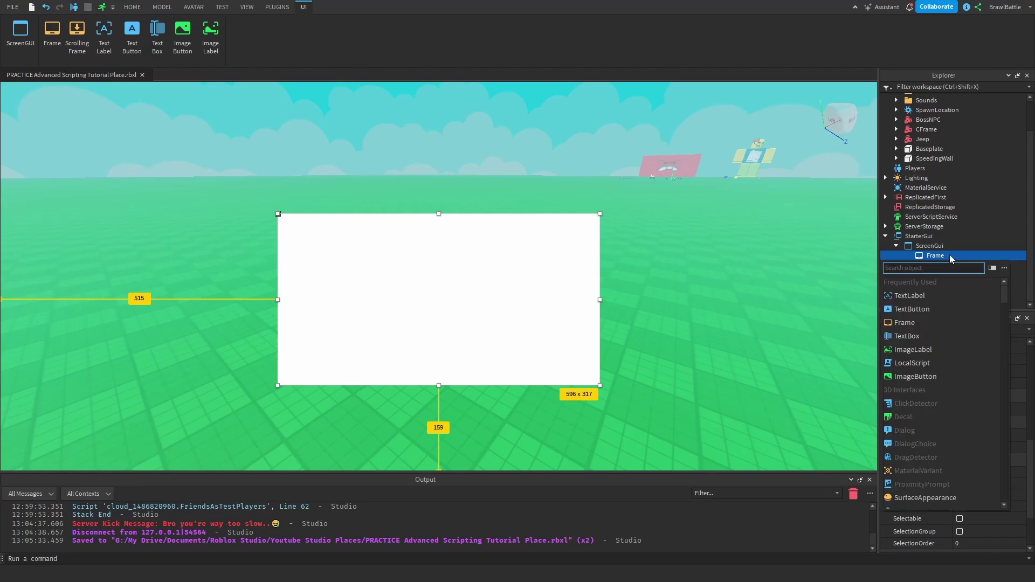
click(929, 299)
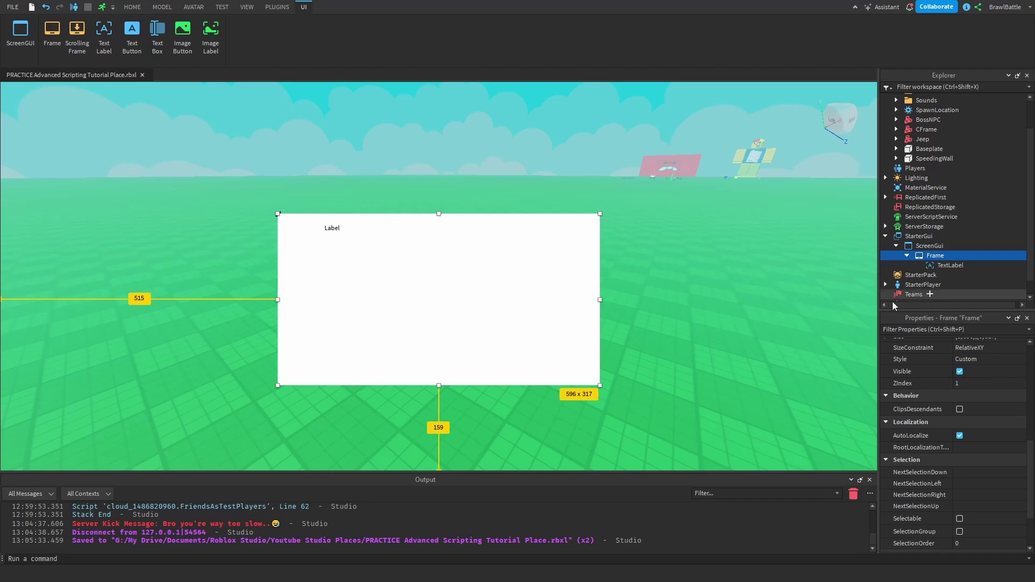
scroll(950, 387, up, 5)
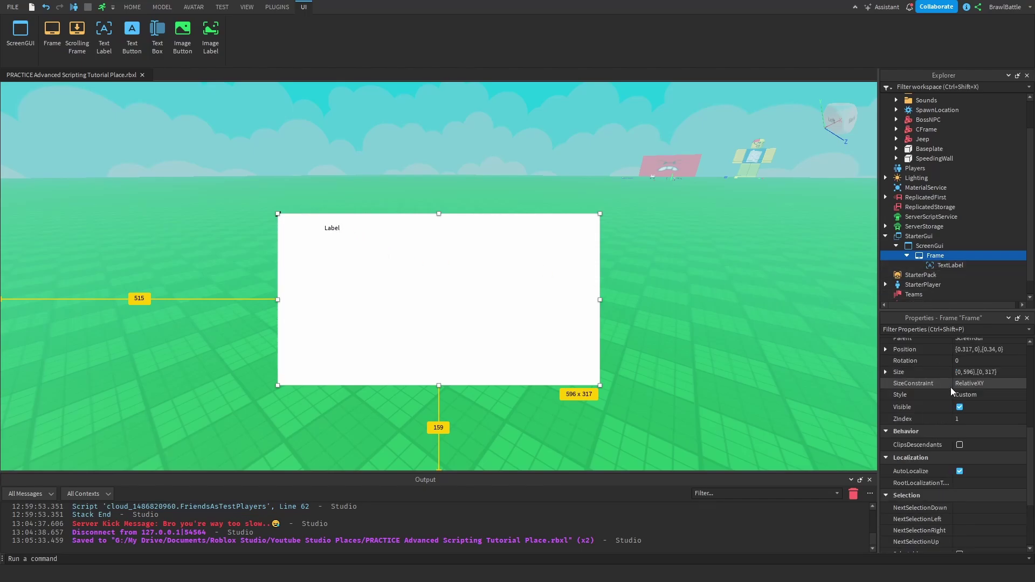
Set the Frame's background colour to dark grey (52, 52, 52)
click(960, 465)
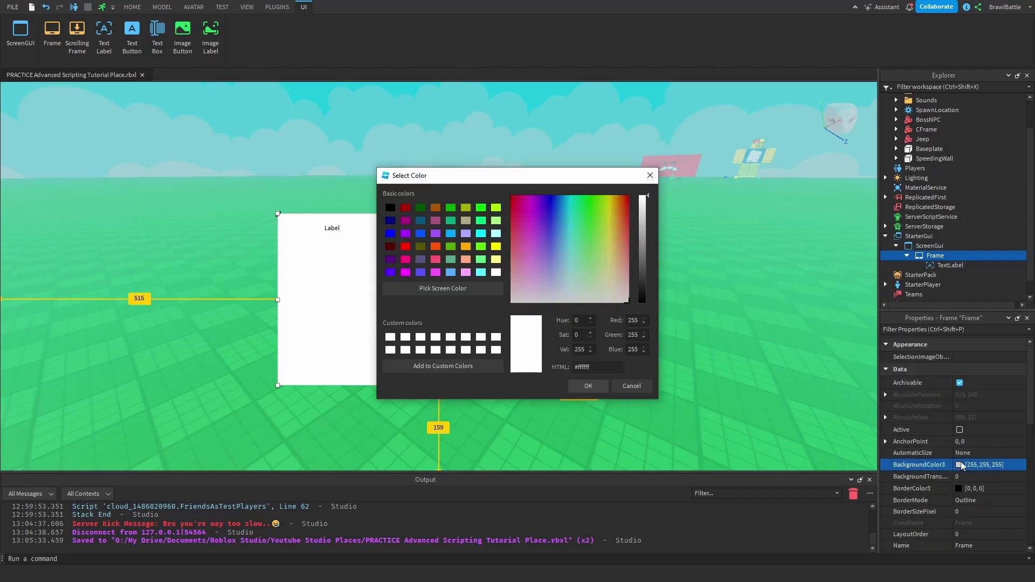
click(643, 280)
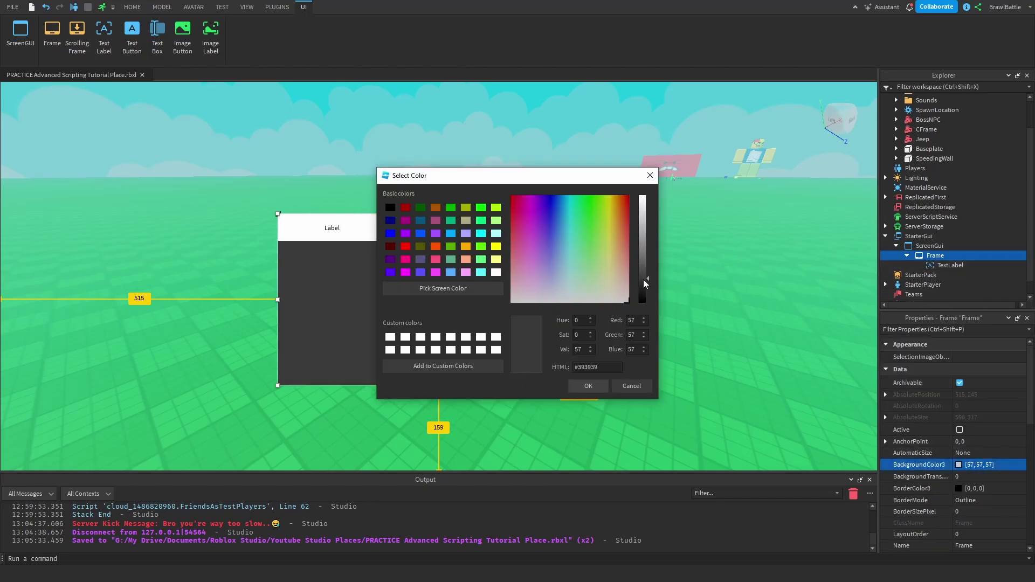
click(587, 388)
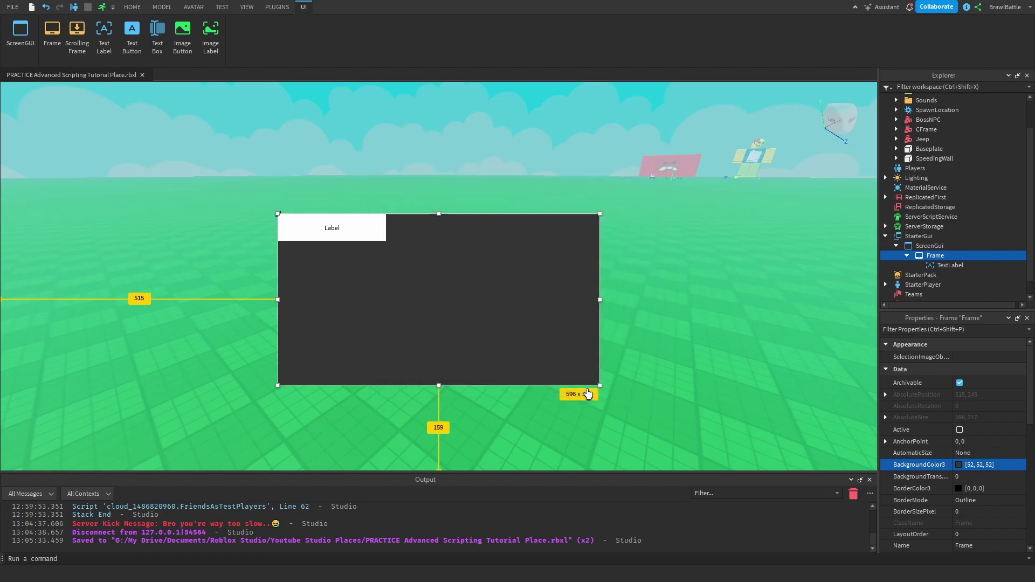
Enable ClipsDescendants on the Frame and test moving the TextLabel around inside it
click(947, 266)
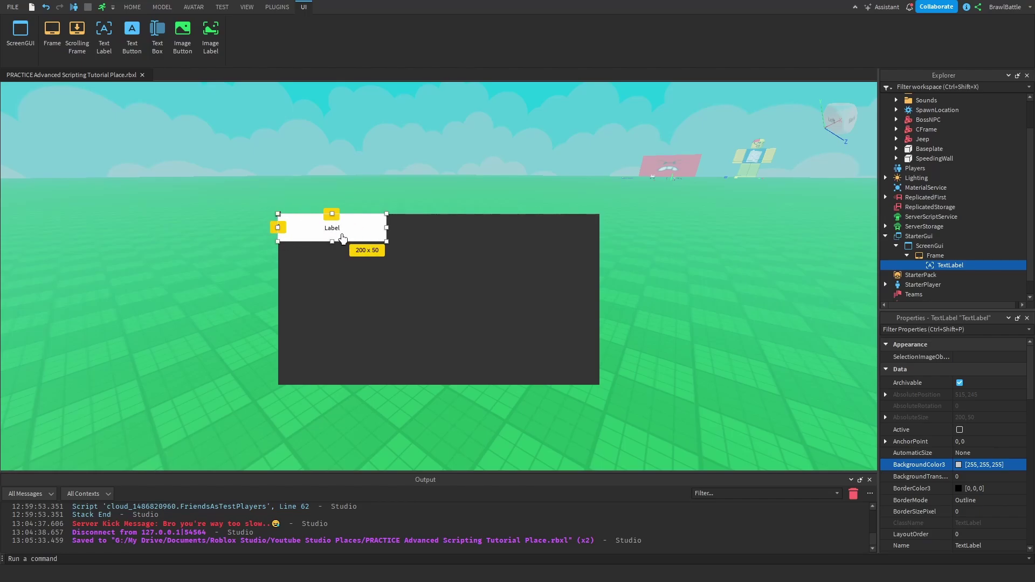
mouse_move(323, 233)
mouse_down()
mouse_move(415, 245)
mouse_move(352, 316)
mouse_move(479, 270)
mouse_move(556, 303)
mouse_move(515, 373)
mouse_move(368, 407)
mouse_move(386, 401)
mouse_move(253, 310)
mouse_move(270, 203)
mouse_move(365, 186)
mouse_move(628, 200)
mouse_move(555, 225)
mouse_move(327, 228)
mouse_up()
scroll(963, 408, down, 3)
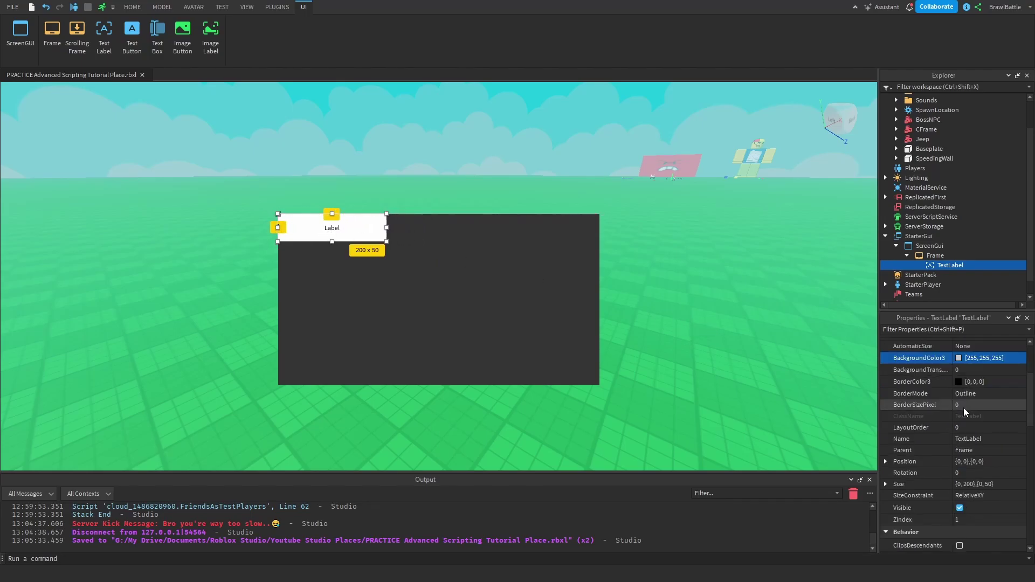
click(932, 258)
scroll(969, 393, down, 3)
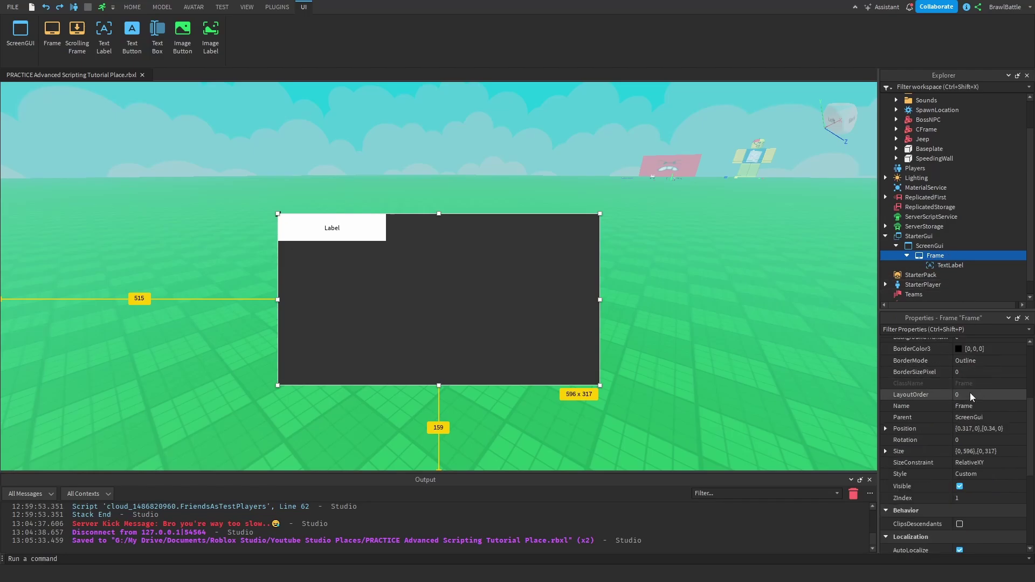
click(960, 453)
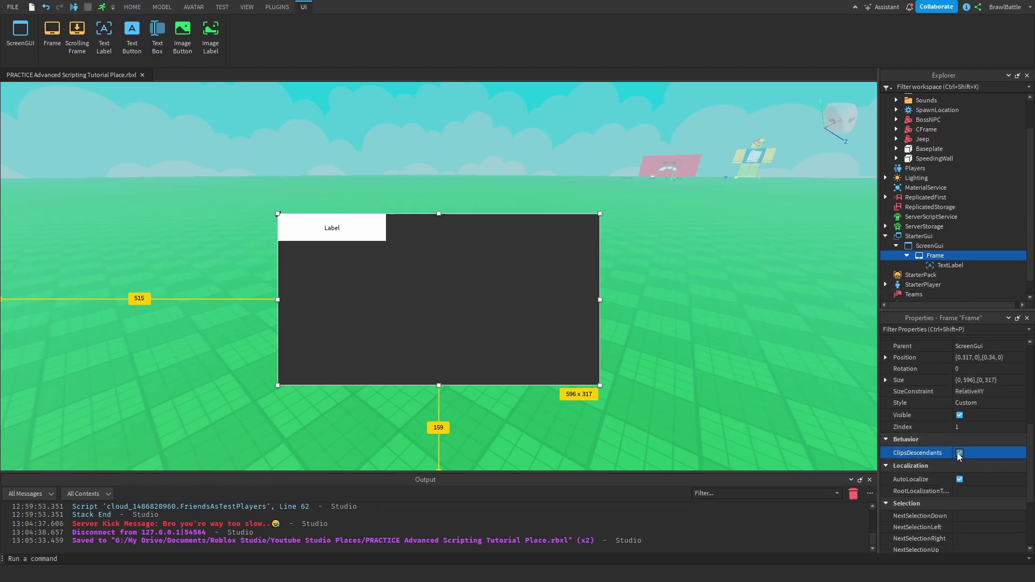
click(939, 267)
mouse_move(354, 231)
mouse_down()
mouse_move(364, 212)
mouse_move(388, 207)
mouse_move(462, 212)
mouse_move(463, 230)
mouse_move(352, 227)
mouse_up()
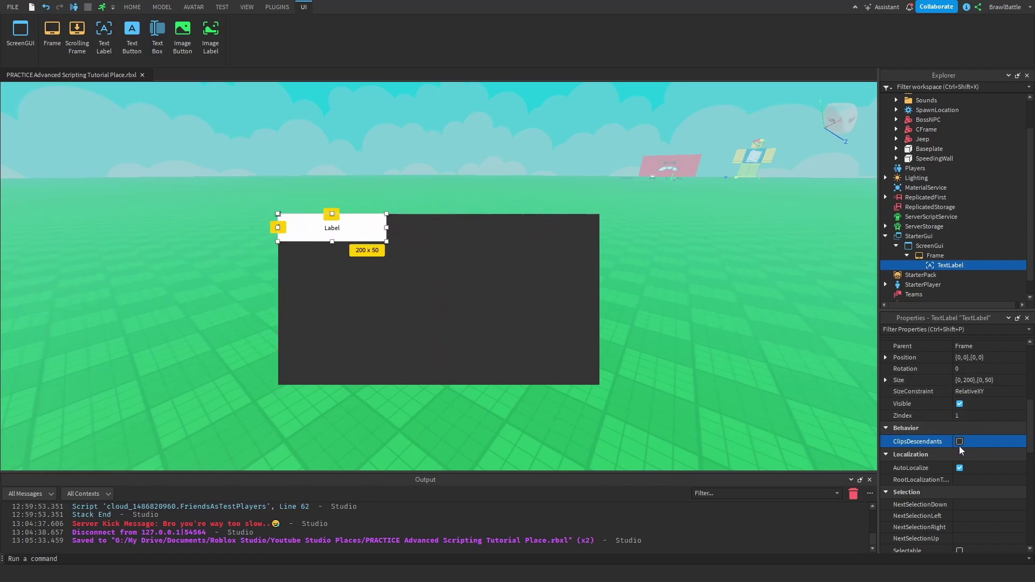
Turn off ClipsDescendants on the Frame, try moving the TextLabel past the Frame's right edge, and undo the move
click(935, 256)
click(960, 453)
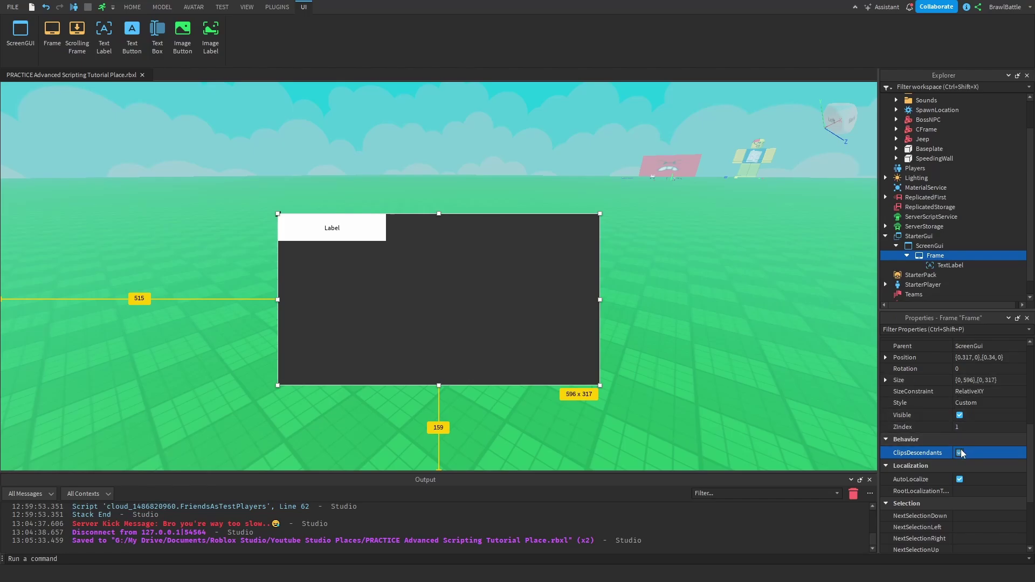
click(939, 265)
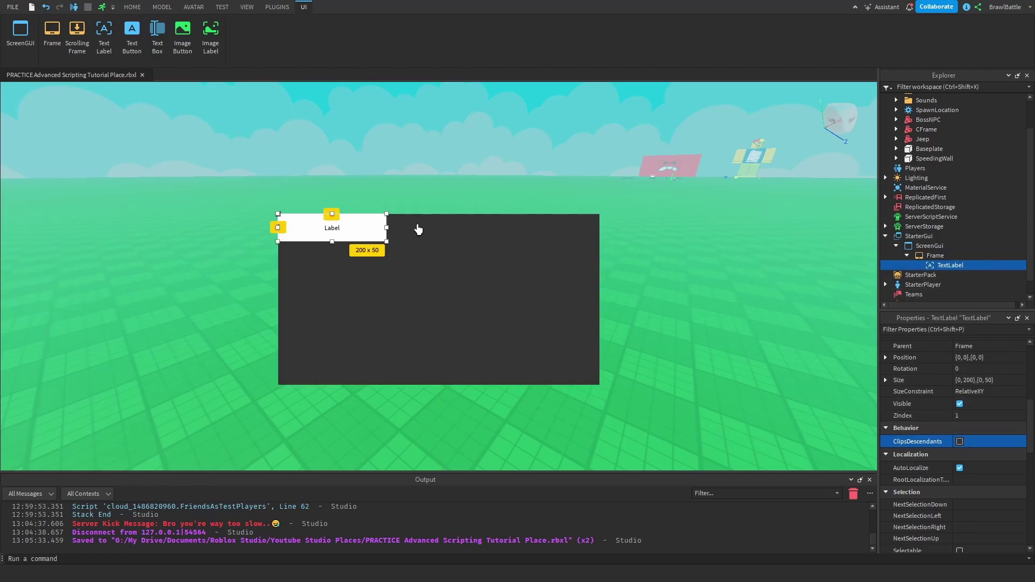
drag(351, 229, 666, 204)
key(ctrl+z)
Insert a TextButton inside the Frame and move it so it overhangs the Frame's right edge, just below the label's row
click(956, 256)
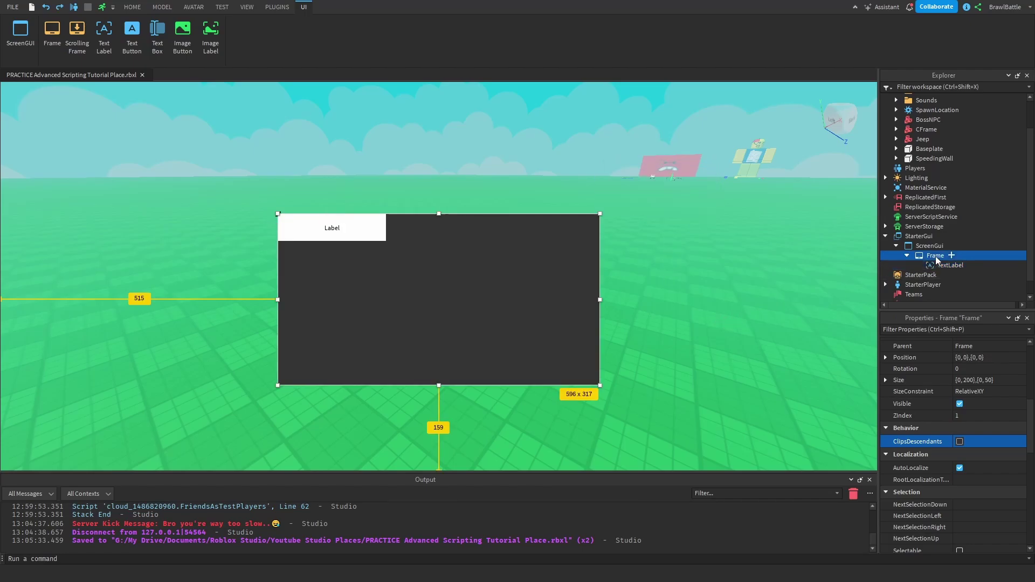
click(951, 255)
click(959, 297)
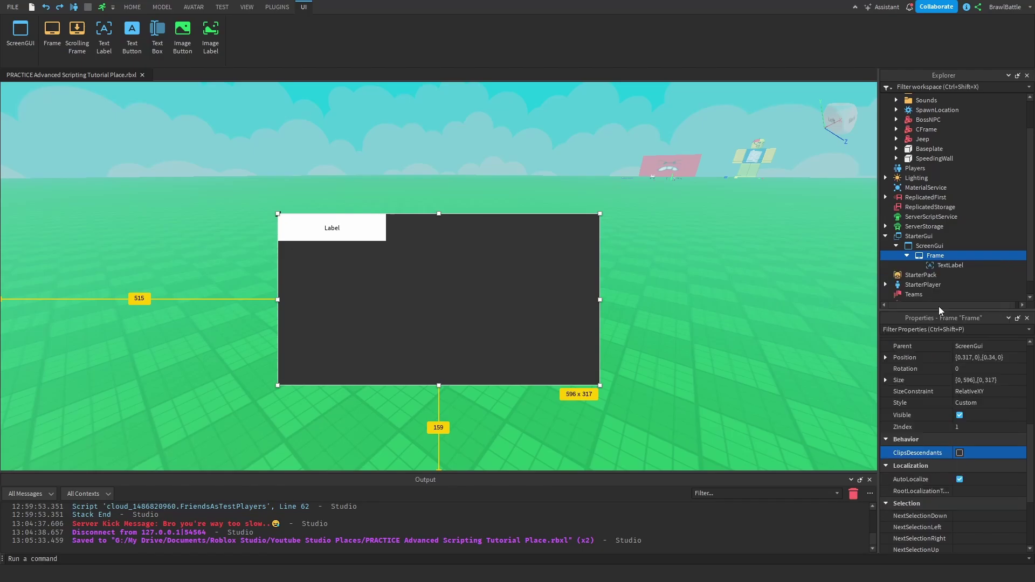
click(949, 266)
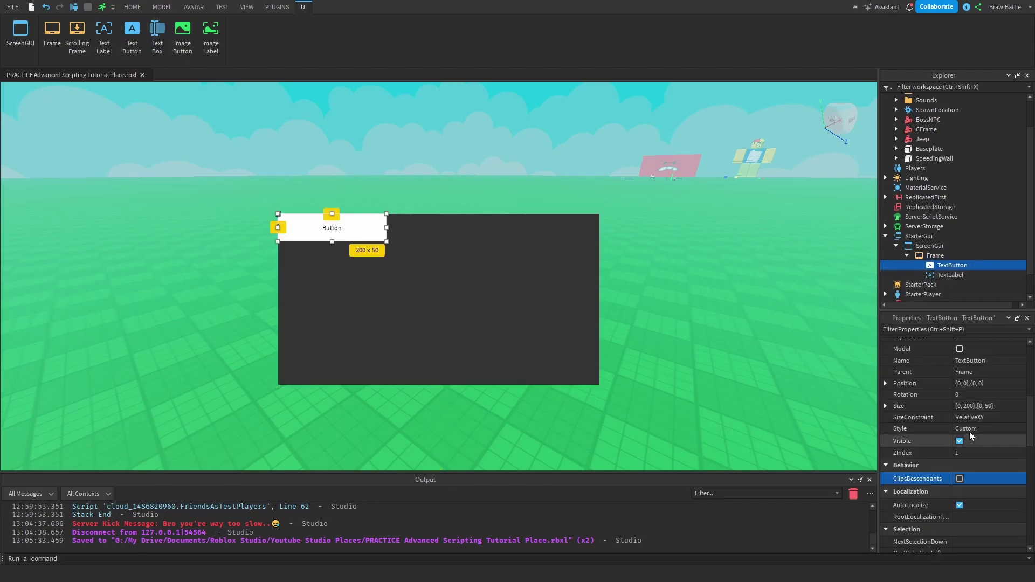
drag(379, 247, 626, 271)
Set the TextButton's background colour to light purple (170, 170, 255)
scroll(966, 442, up, 4)
click(958, 409)
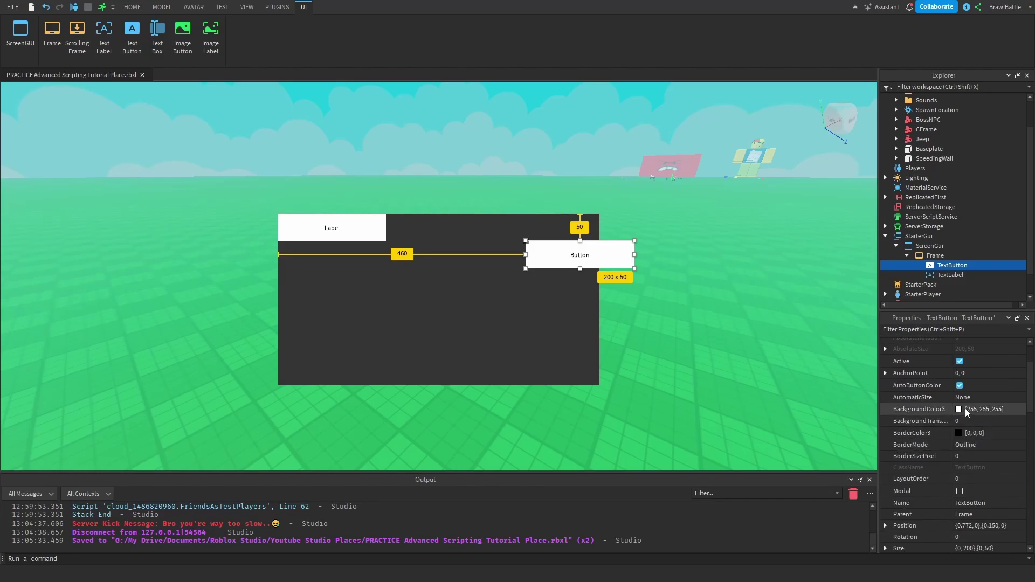
click(466, 233)
click(588, 386)
Insert a TextBox inside the Frame and move it so it overhangs the left edge near the Frame's bottom
click(957, 256)
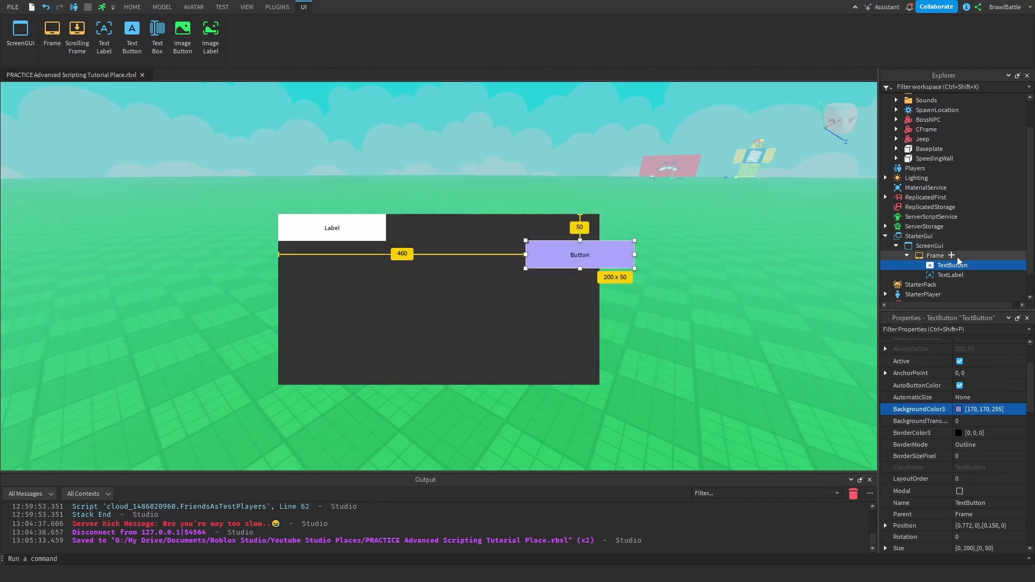
key(ctrl+i)
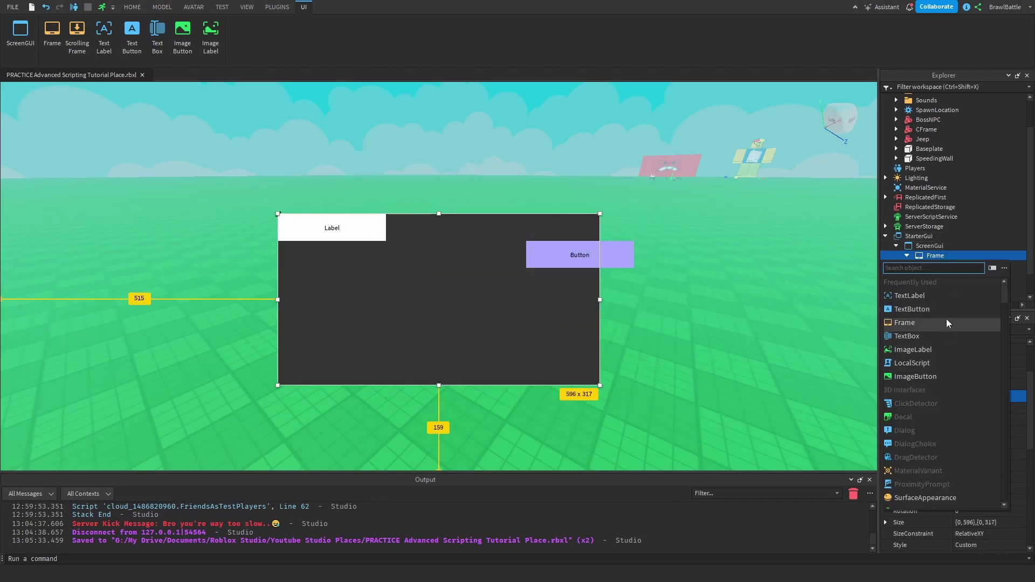
click(921, 337)
drag(370, 227, 354, 354)
Set the TextBox's background colour to green (0, 170, 127)
click(959, 396)
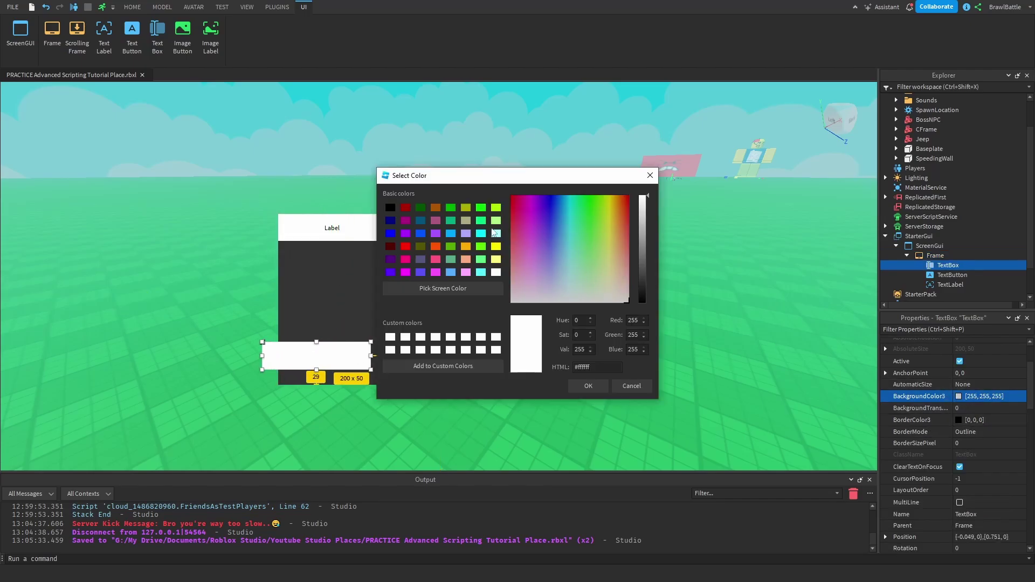
click(453, 216)
click(589, 388)
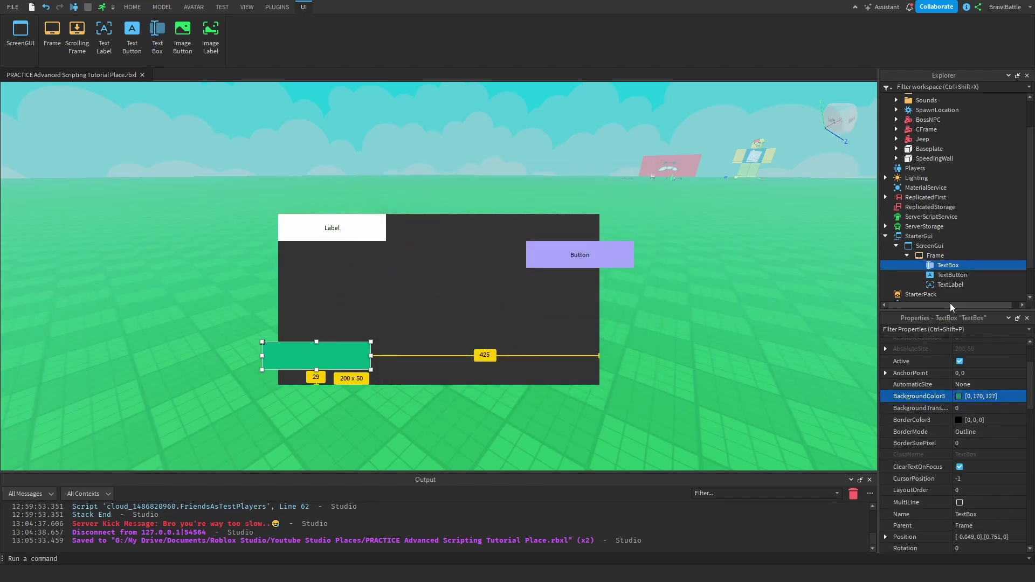
Enable ClipsDescendants on the Frame to test clipping the overhanging elements, and turn it back off
click(936, 256)
scroll(1003, 500, down, 3)
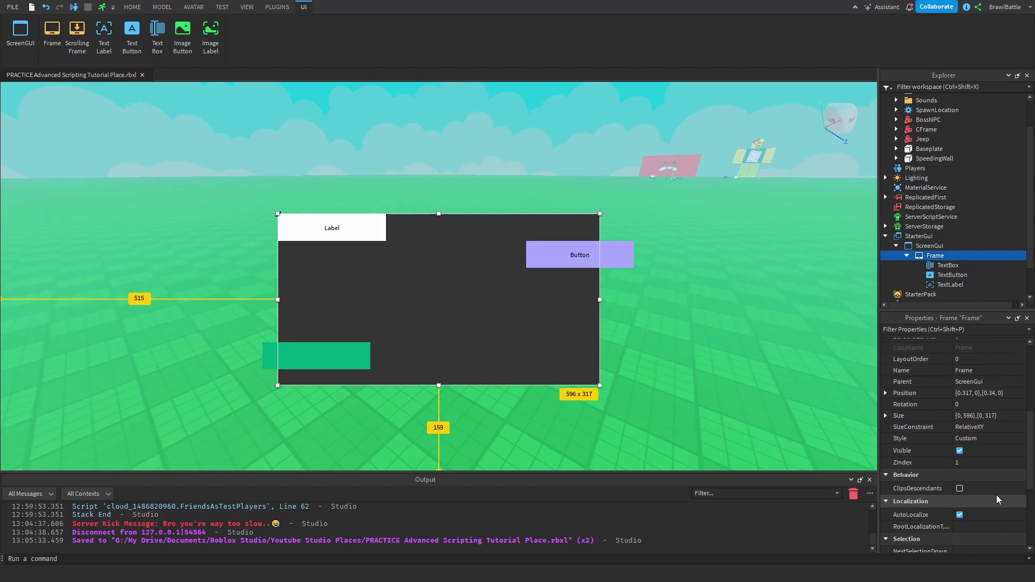
click(960, 489)
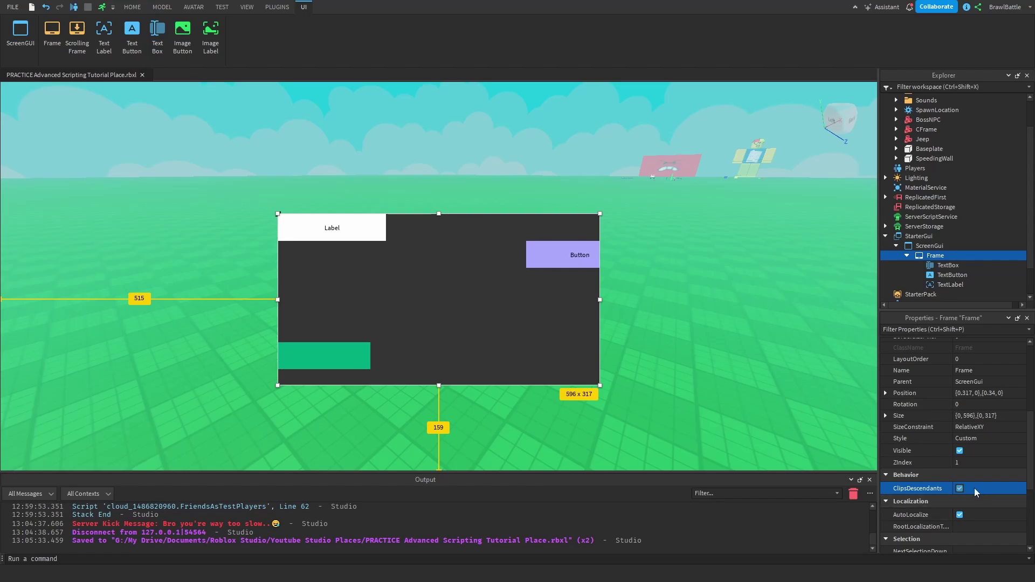
click(960, 488)
scroll(911, 454, up, 5)
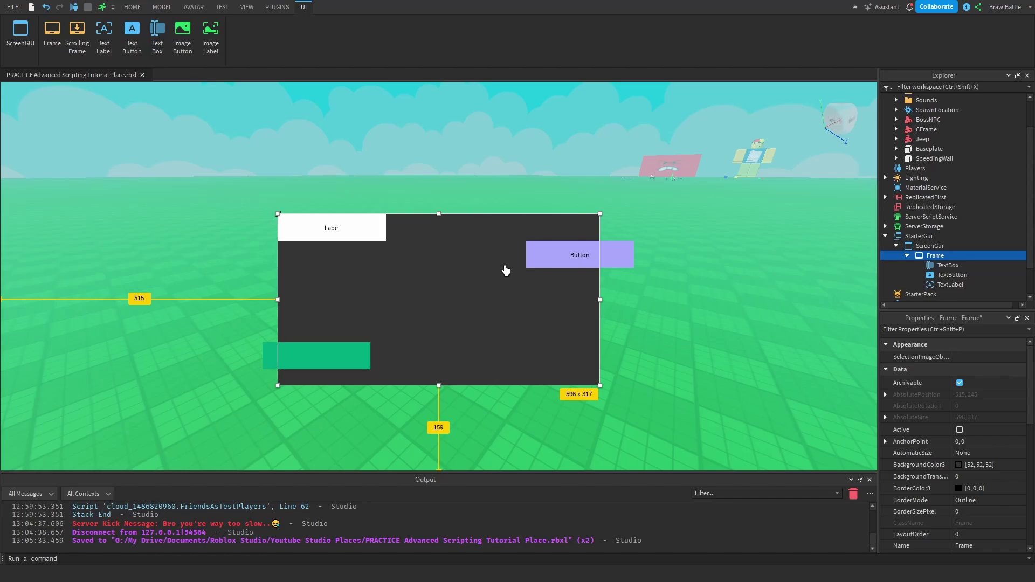
Move the Frame with its child elements toward the lower left, and return it to the horizontal centre, about 188 px above the viewport's bottom edge
drag(444, 302, 316, 328)
click(948, 266)
click(951, 284)
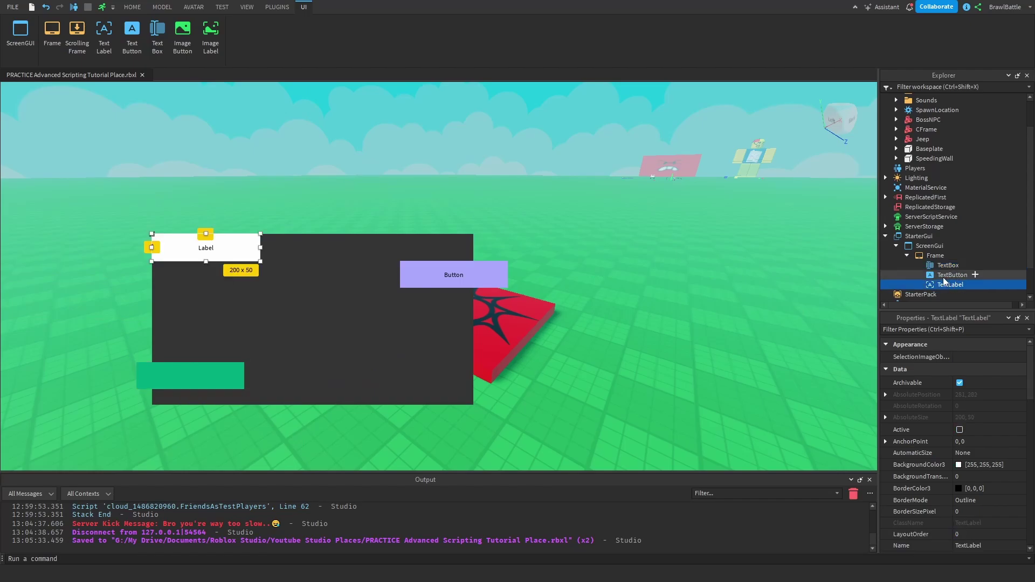
click(941, 275)
click(936, 256)
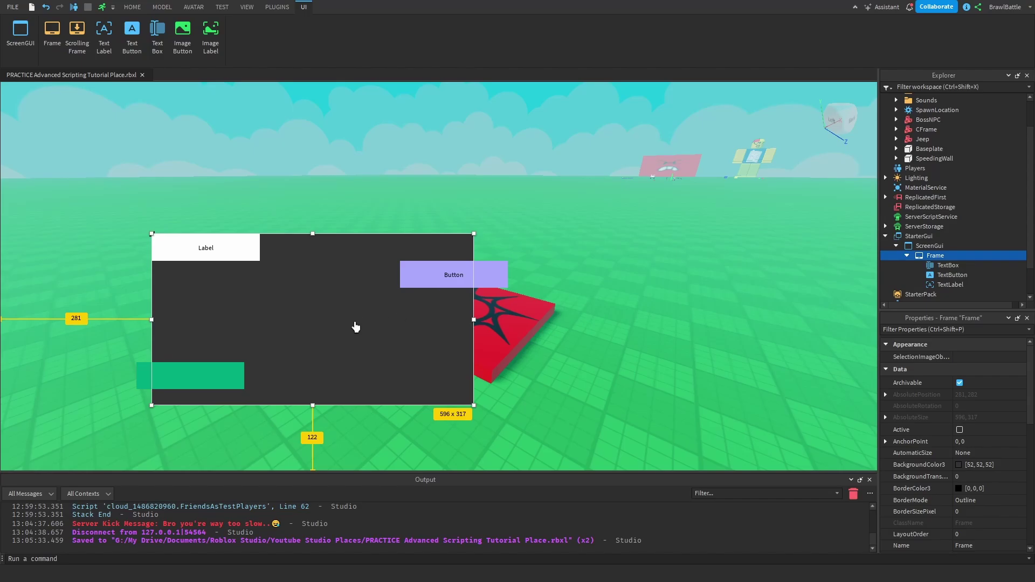
drag(356, 327, 487, 292)
Select the Frame and its child elements in turn and examine the TextBox's properties
click(317, 340)
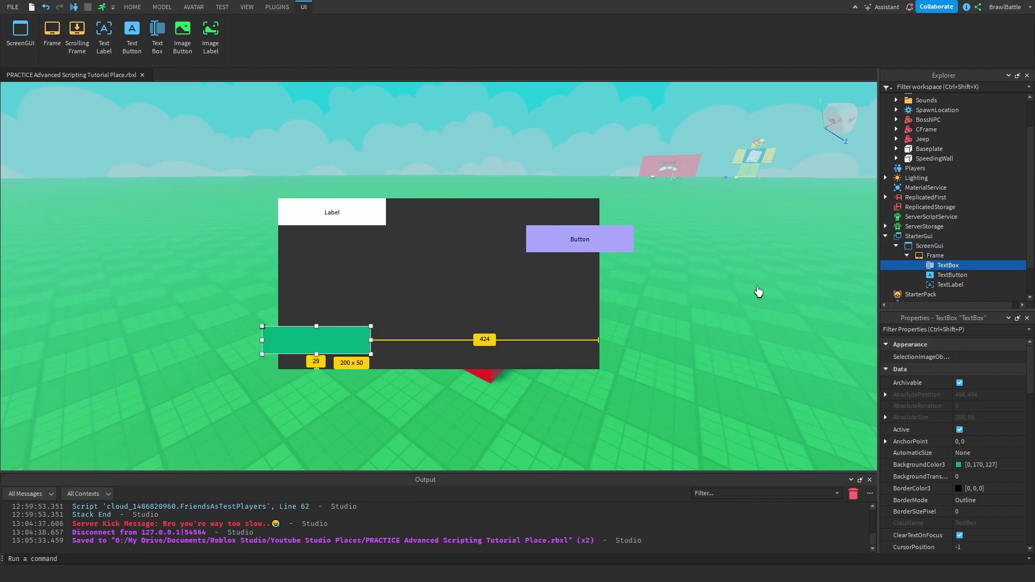
click(951, 275)
click(951, 285)
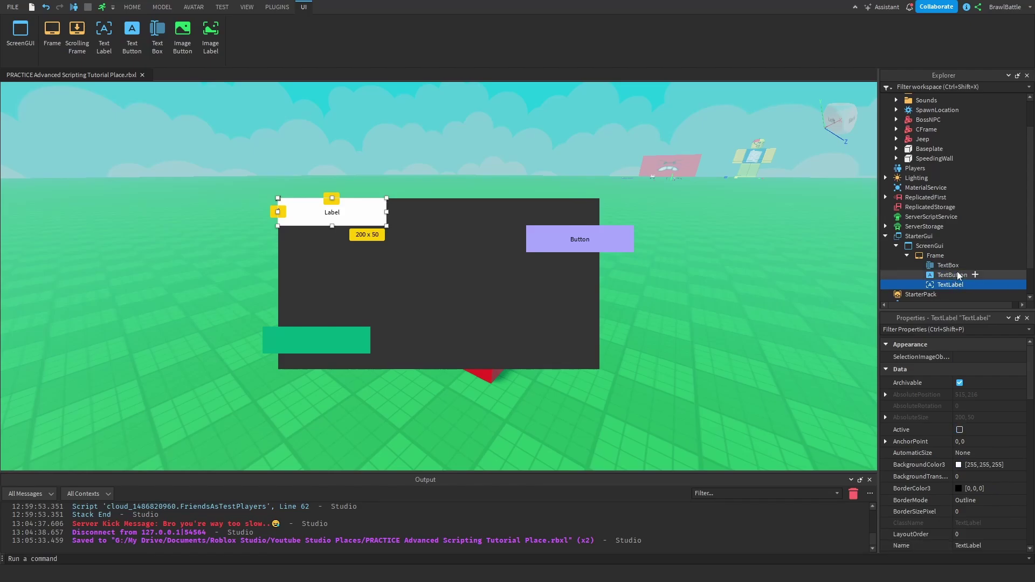
click(951, 265)
click(938, 257)
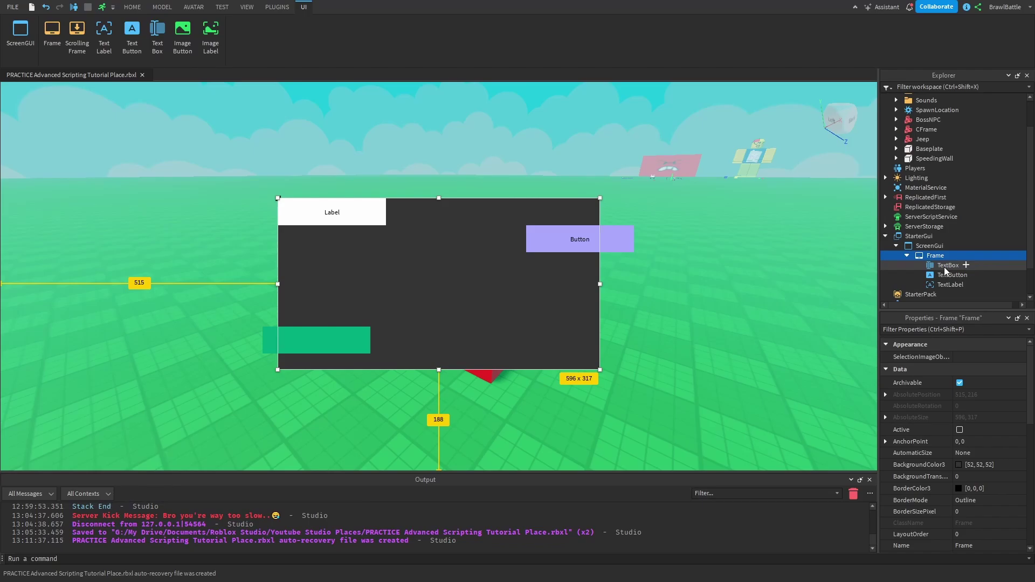
click(945, 266)
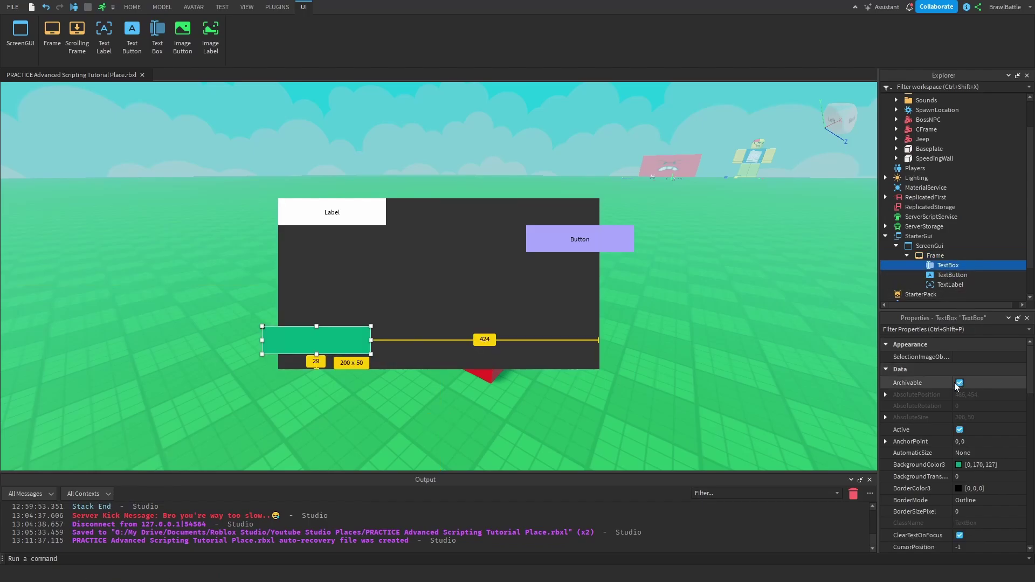
scroll(965, 399, down, 5)
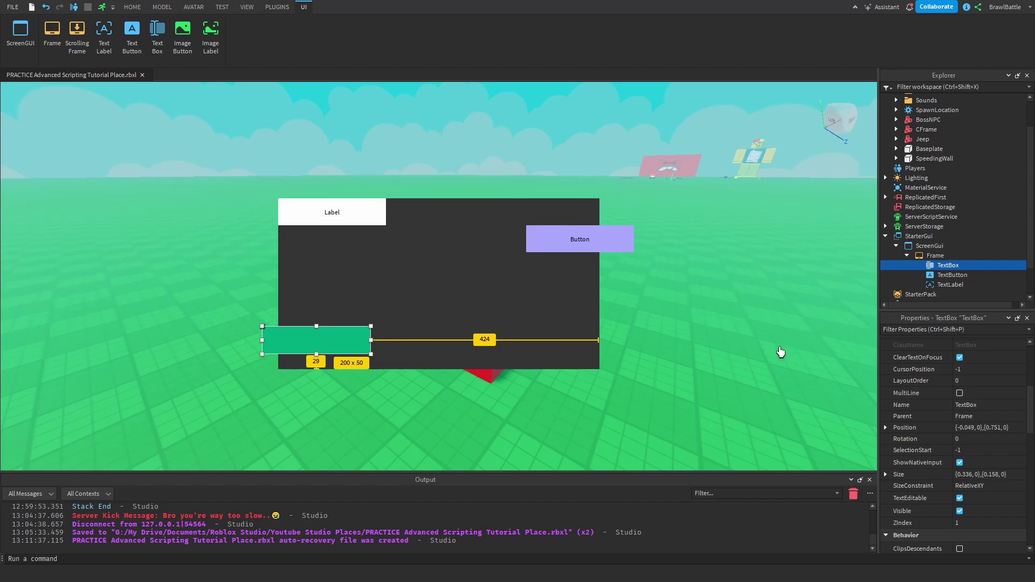
Try moving the TextLabel out of the Frame to the viewport's upper-left corner, and undo the move
click(945, 285)
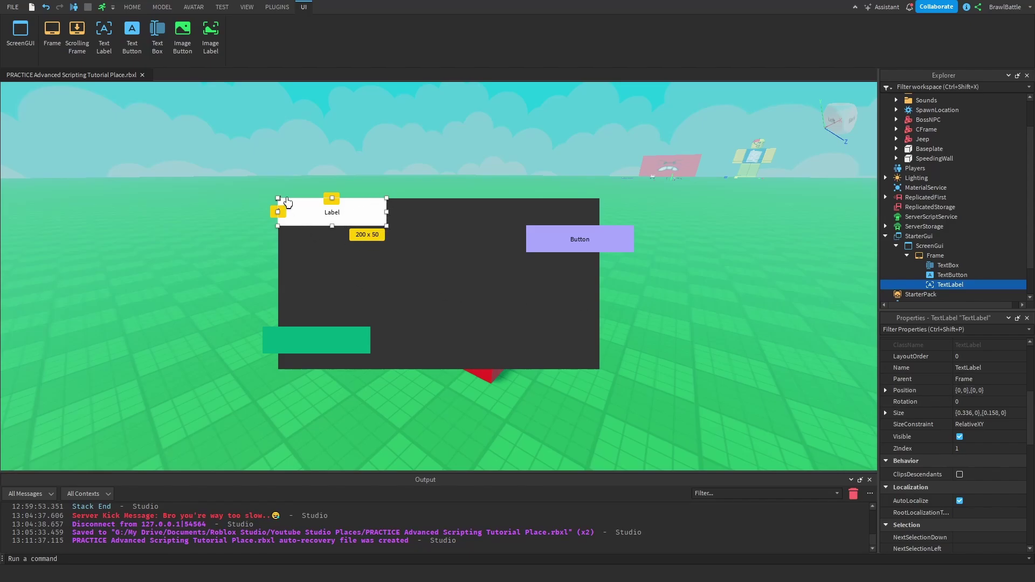
drag(297, 211, 27, 93)
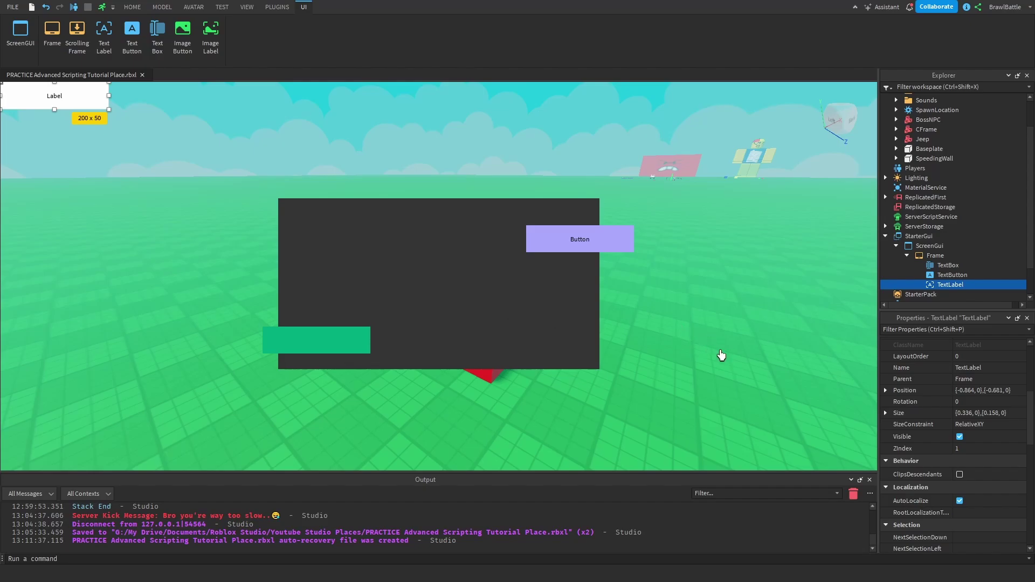
key(ctrl+z)
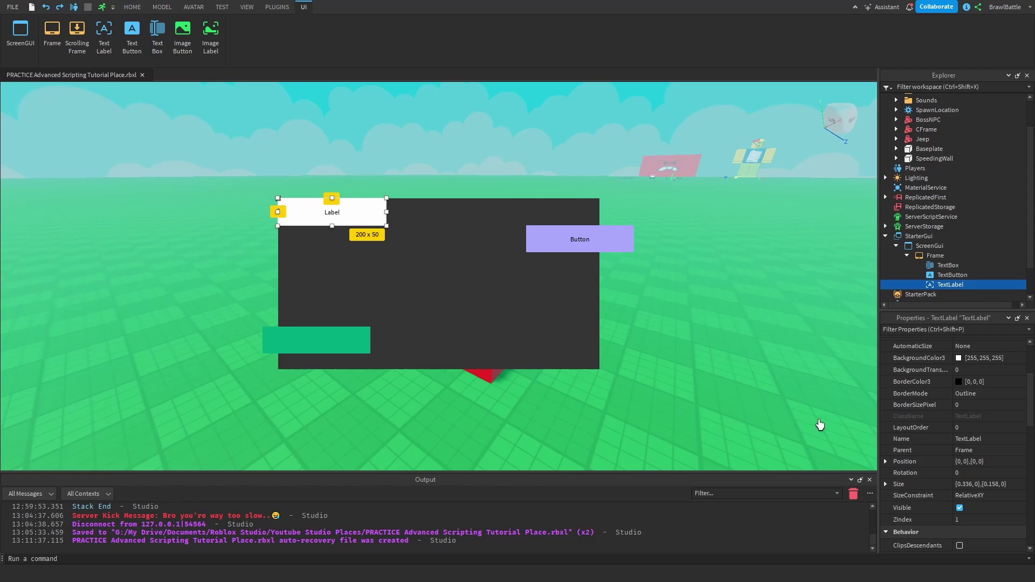
Set the X scale of the TextLabel's Size to 1 so it spans the Frame's full width
scroll(943, 397, down, 1)
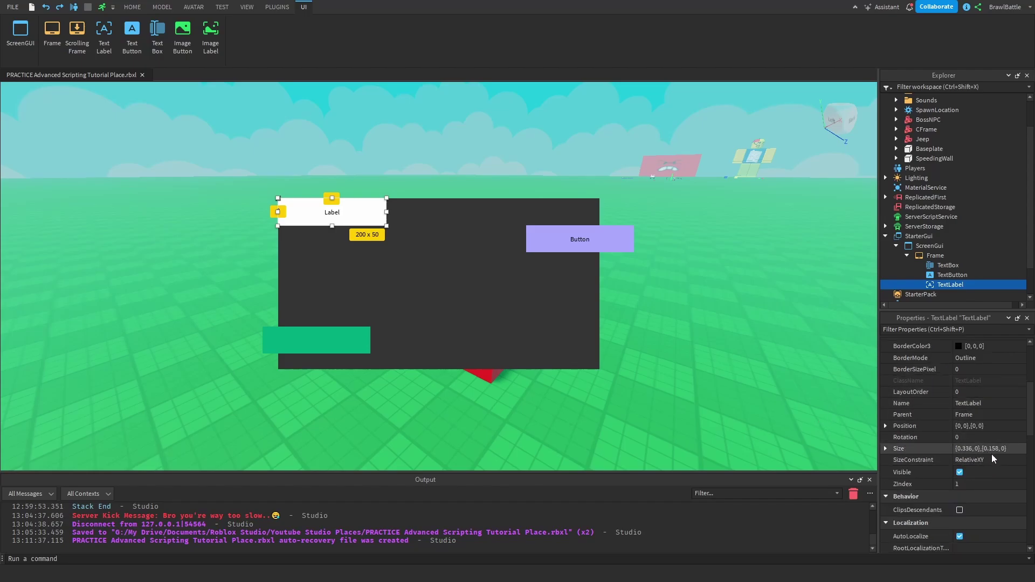
click(967, 449)
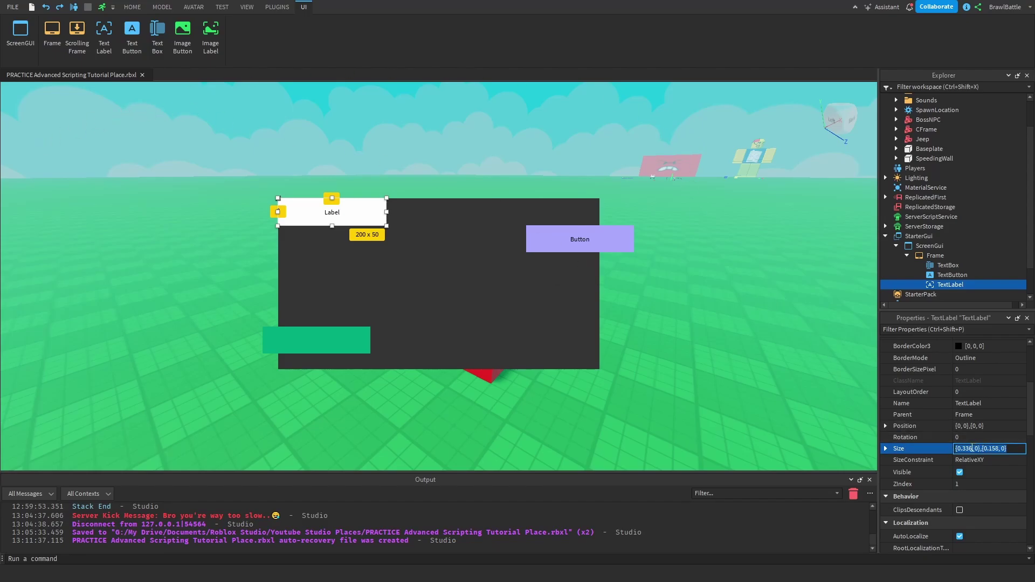
key(BackSpace)
text(1)
key(Return)
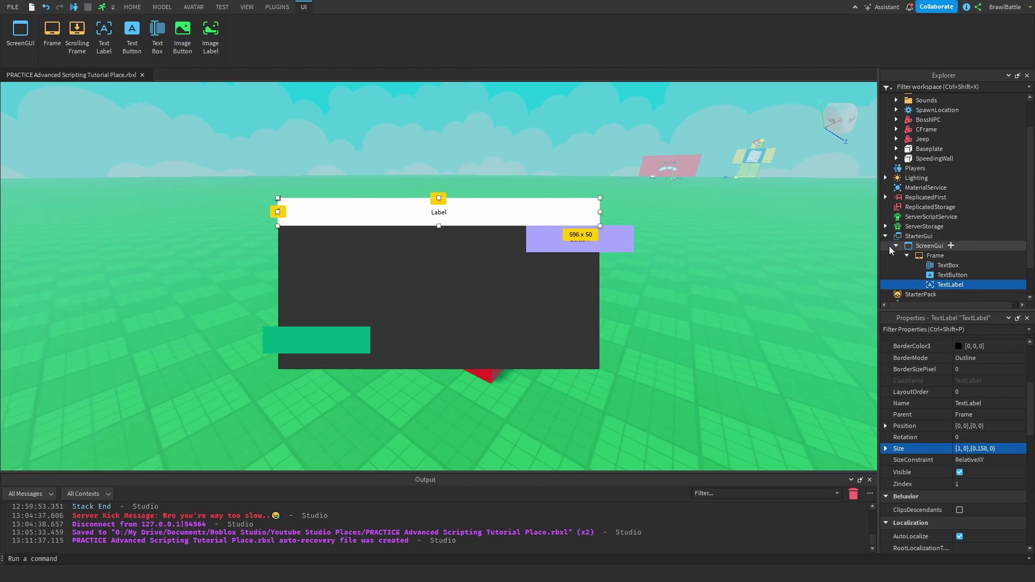
Set the Y scale of the TextLabel's Size to 1 so it fills the Frame's full height
click(1000, 448)
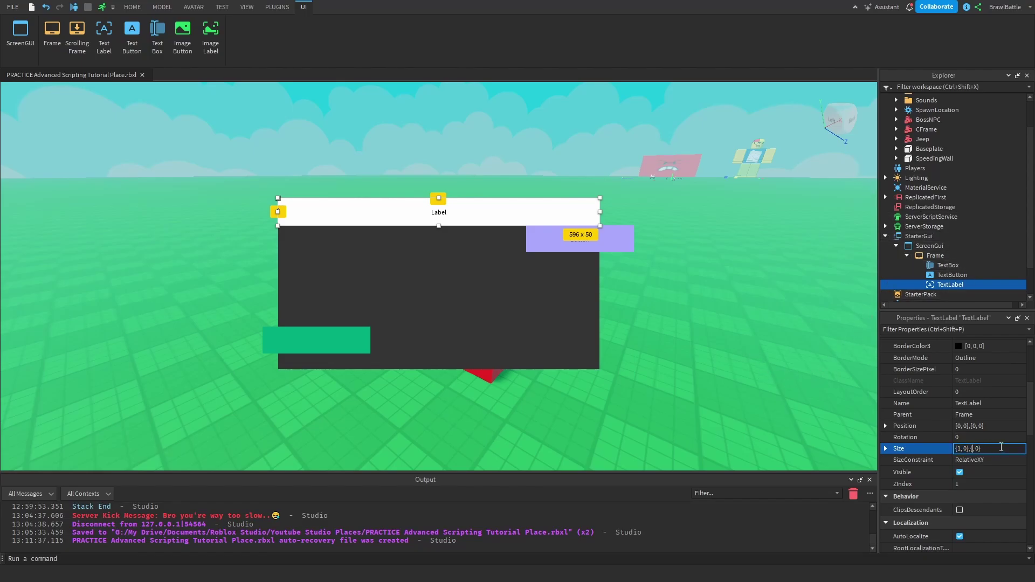
text(1)
key(Return)
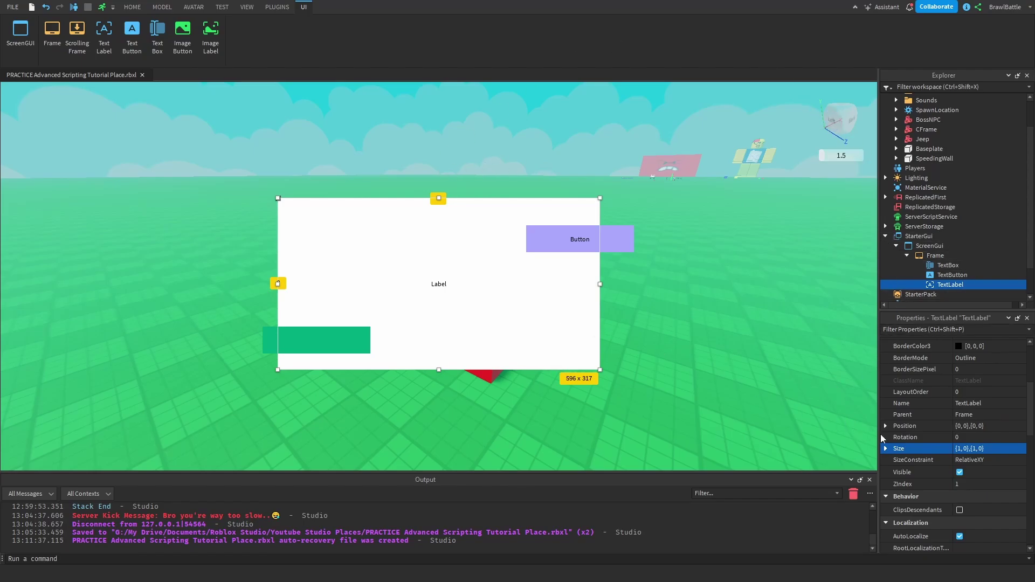
Try a Y scale of 1.5 for the TextLabel's Size so it extends below the Frame
click(963, 453)
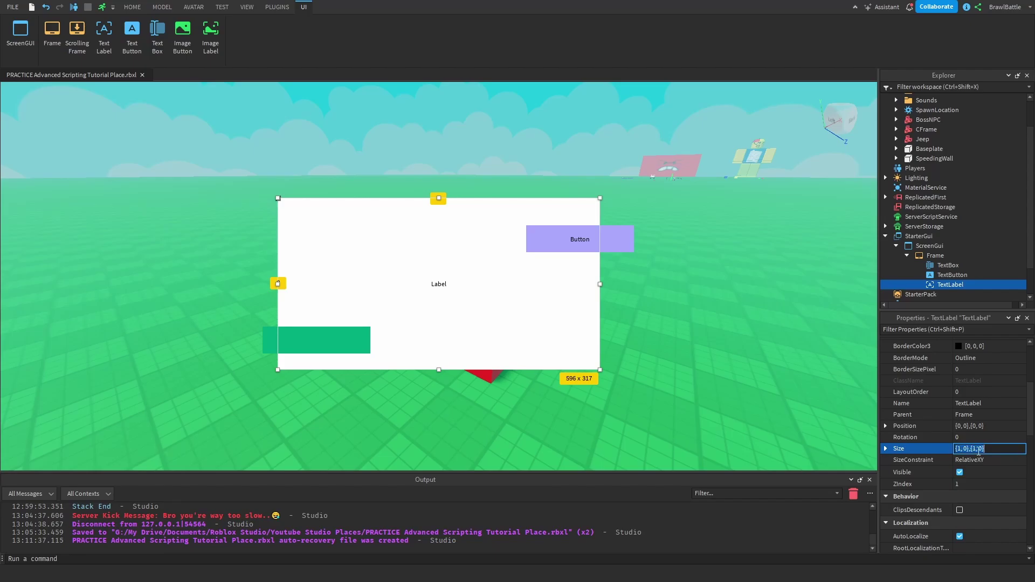
click(978, 451)
text(.5)
key(Return)
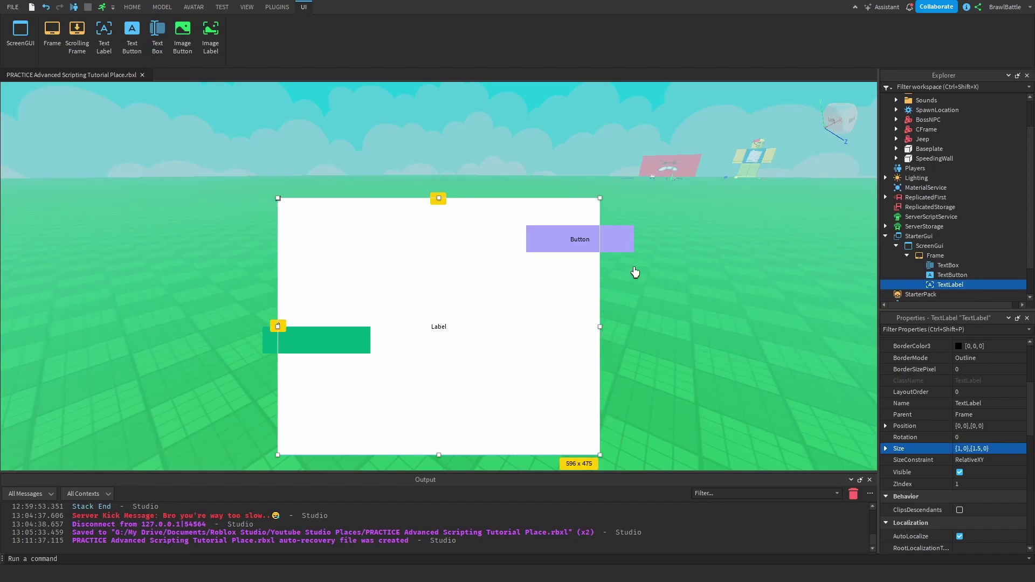
Try ClipsDescendants on the Frame, and undo both the clipping and the TextLabel's 1.5 Y scale
click(936, 256)
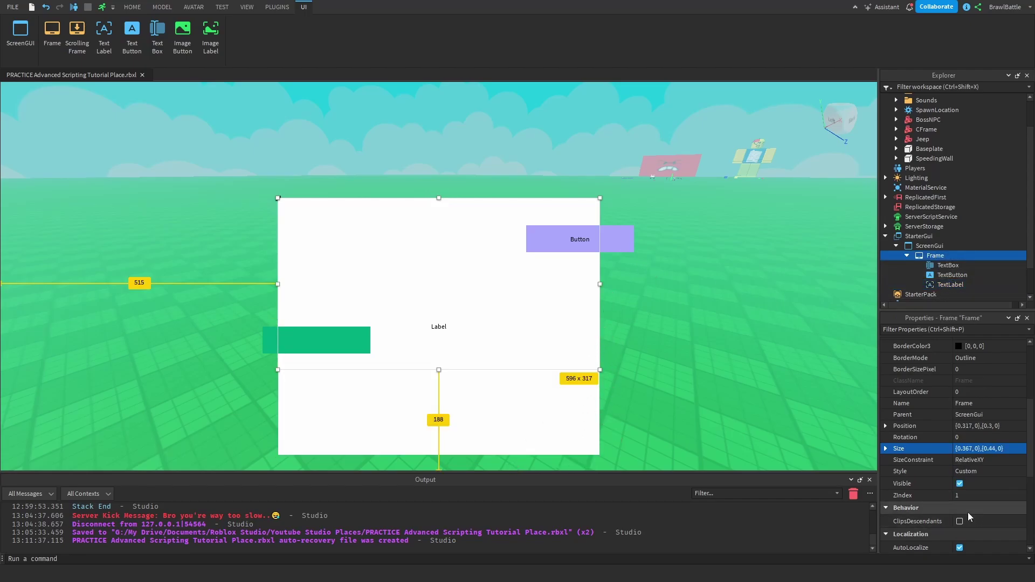
click(960, 520)
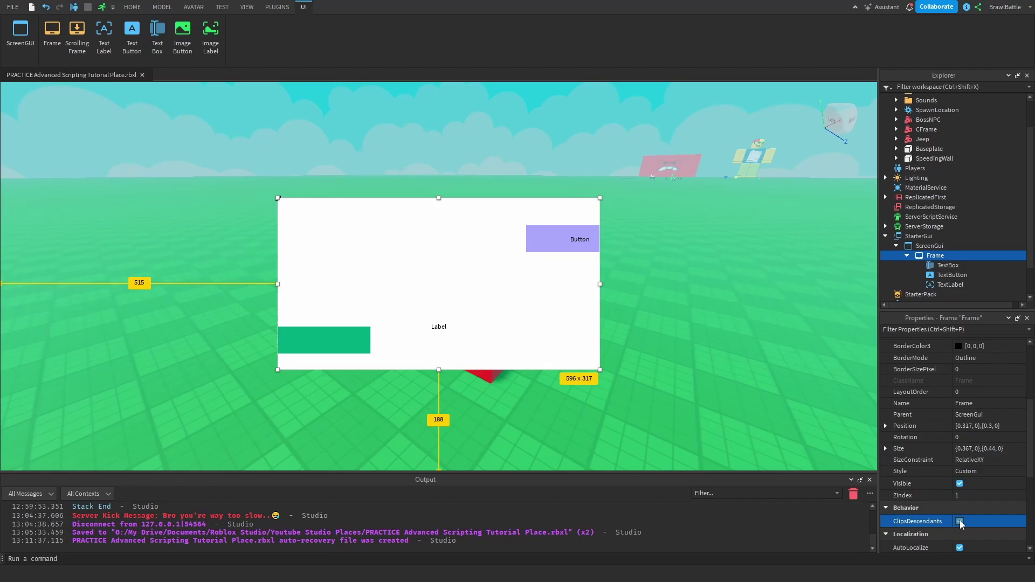
key(ctrl+z)
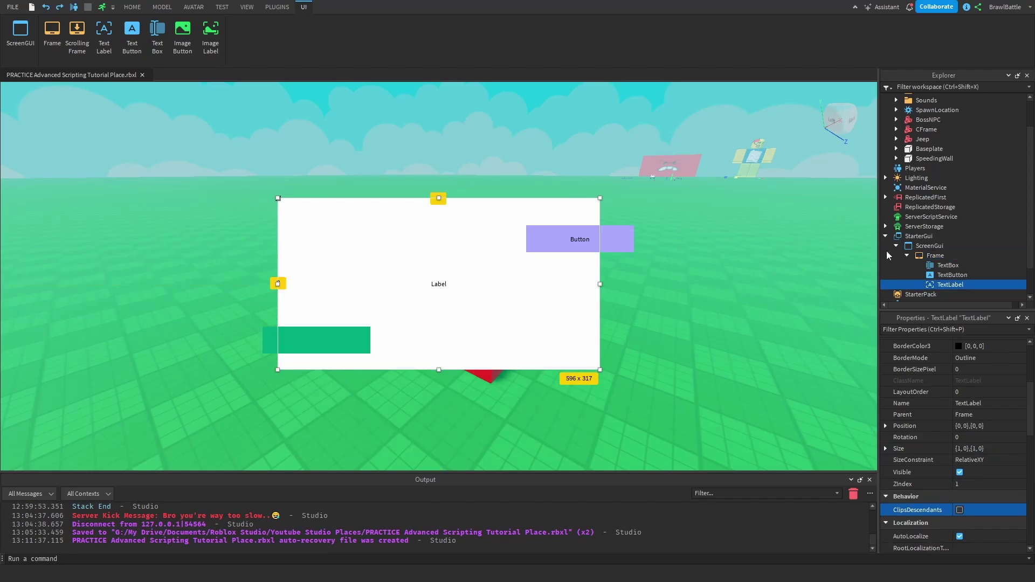
Add a Folder inside the ScreenGui
click(955, 246)
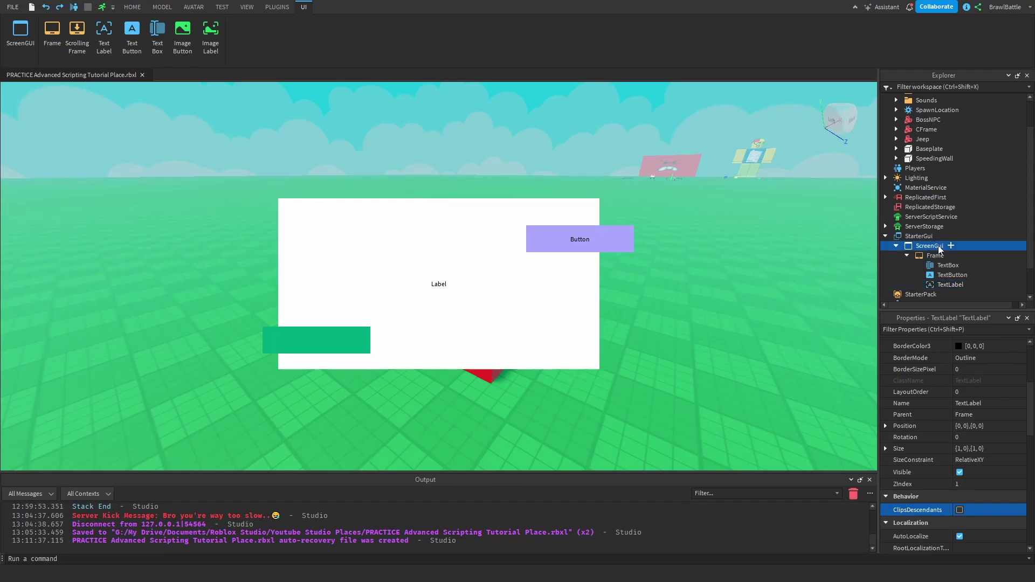
click(952, 246)
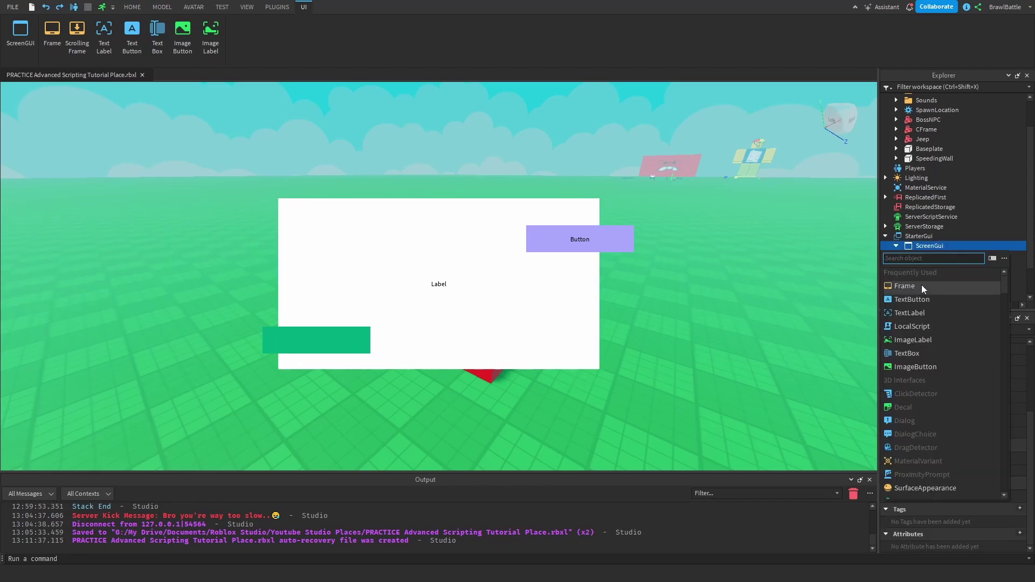
text(folder)
click(913, 273)
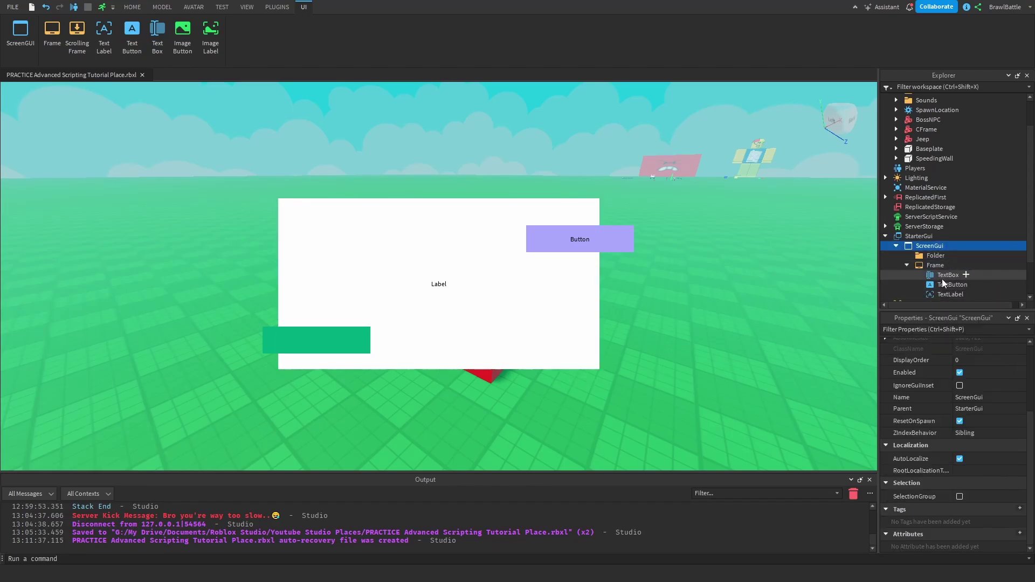
Try copying the TextBox, TextButton and TextLabel from the Frame into the Folder, and undo the paste
click(944, 276)
click(948, 294)
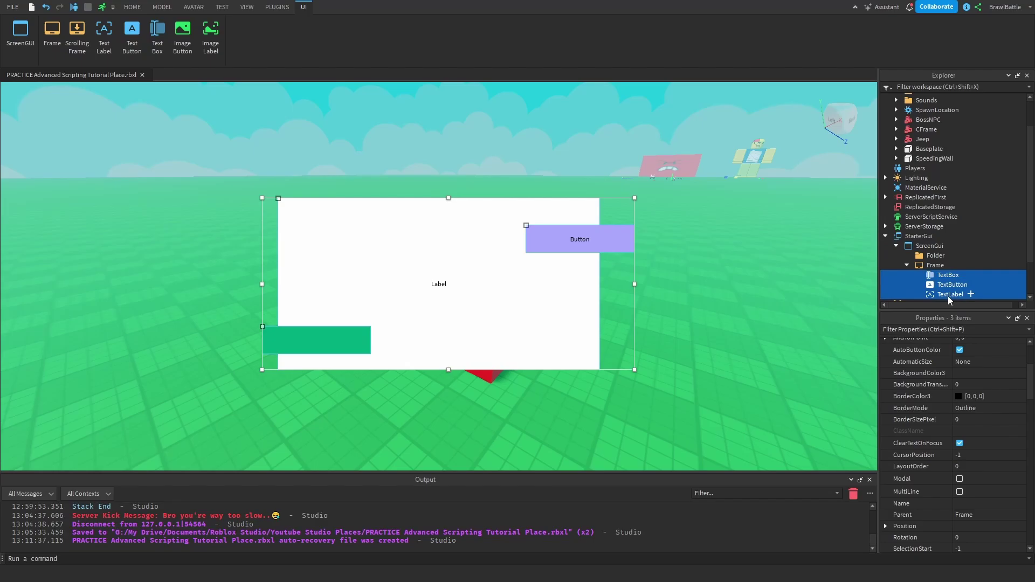
click(938, 256)
scroll(936, 209, down, 2)
key(ctrl+shift+v)
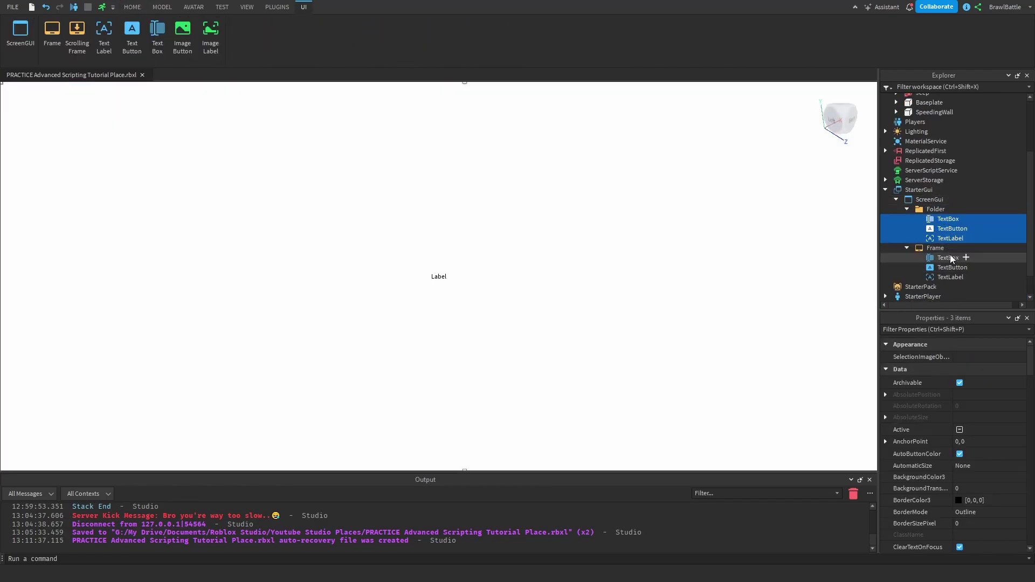
key(ctrl+z)
Try widening the Frame with its child elements by setting the X scale of its Size to 0.5
click(933, 219)
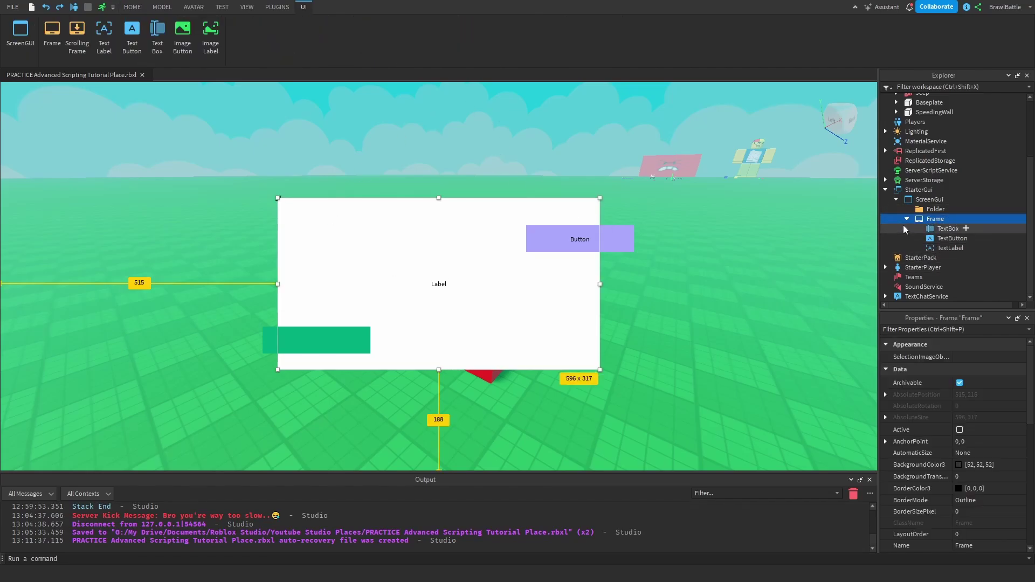
mouse_move(934, 223)
scroll(976, 406, down, 5)
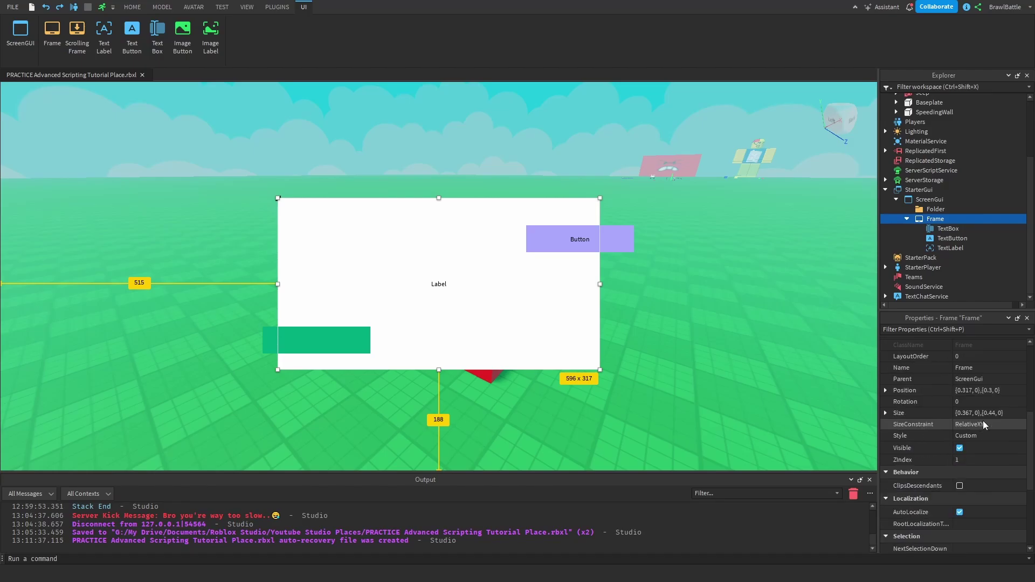
scroll(983, 425, up, 3)
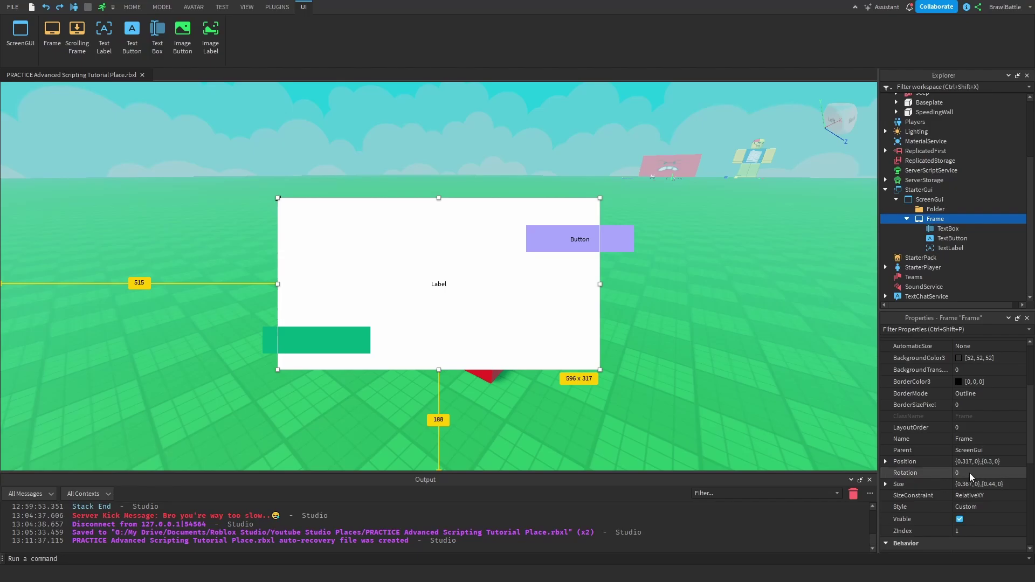
click(977, 484)
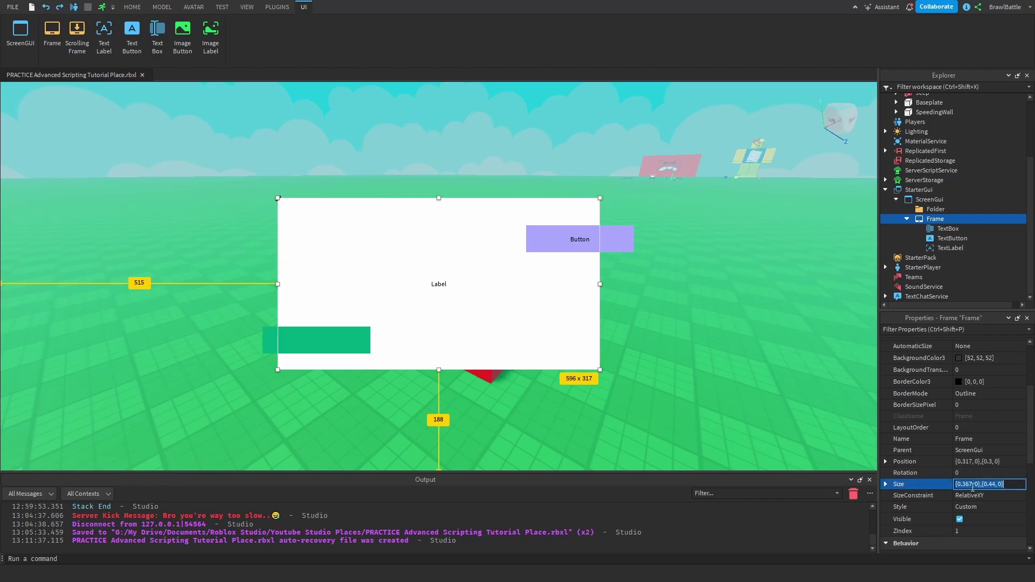
text(0.5)
key(Return)
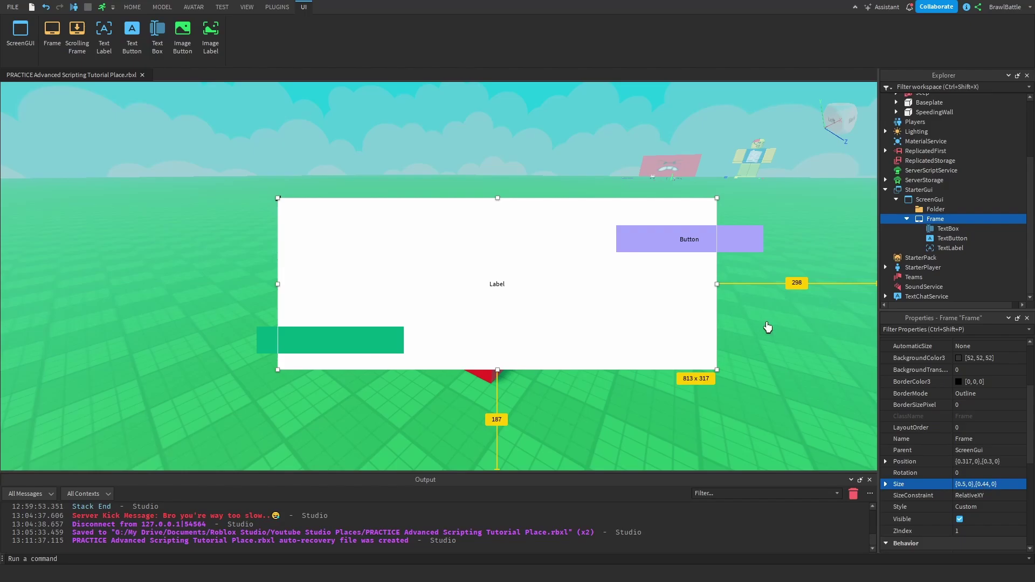
Compare the properties of the Folder with those of the Frame, TextBox and TextButton, and clear the selection
mouse_move(952, 203)
click(930, 209)
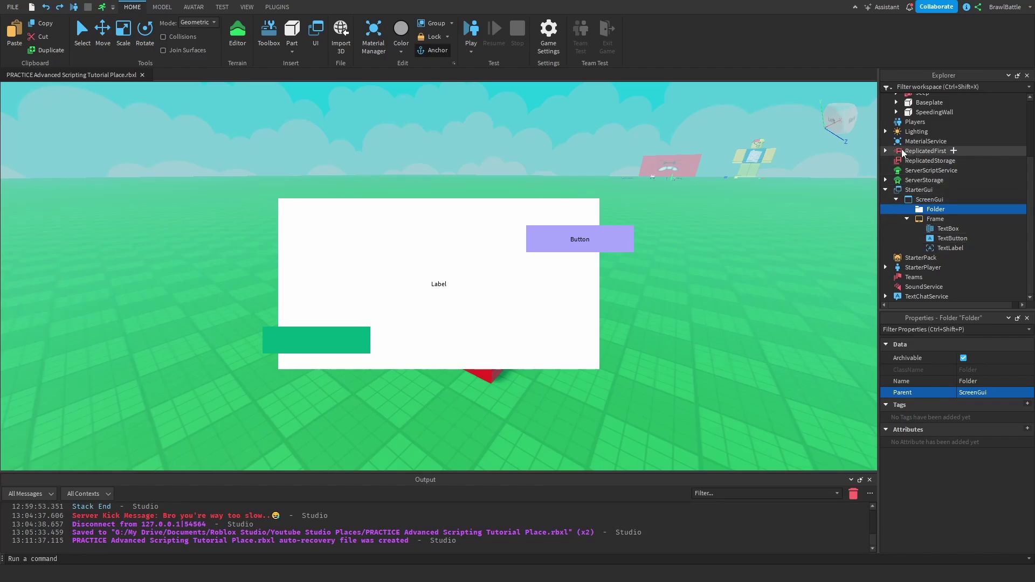
click(944, 228)
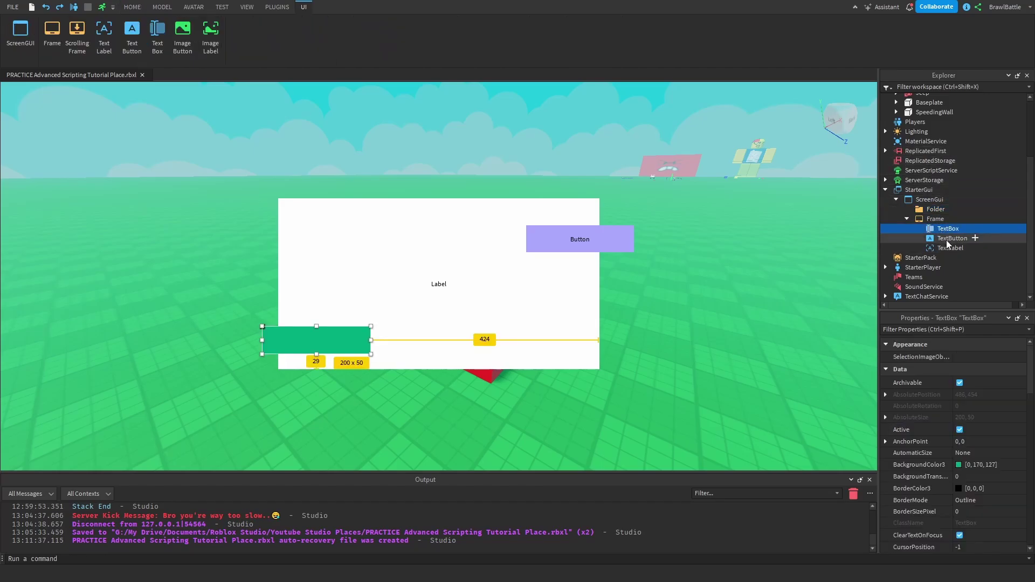
click(936, 219)
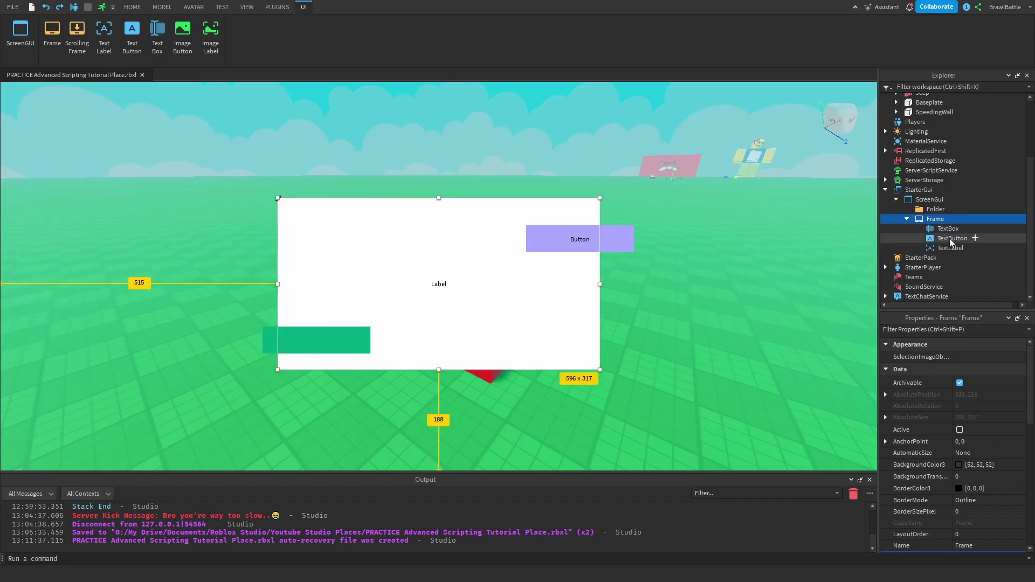
click(949, 238)
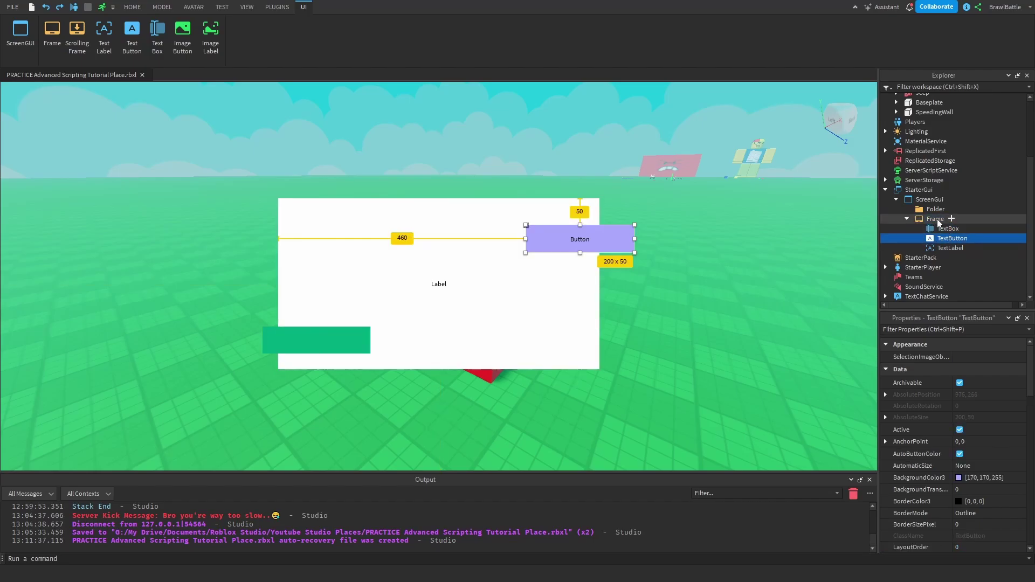
click(939, 219)
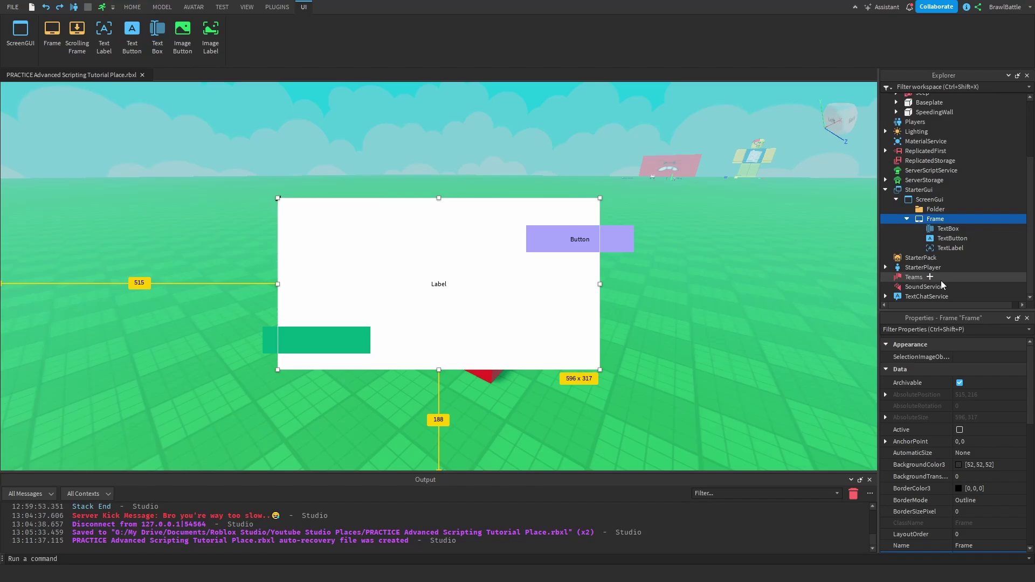
click(650, 393)
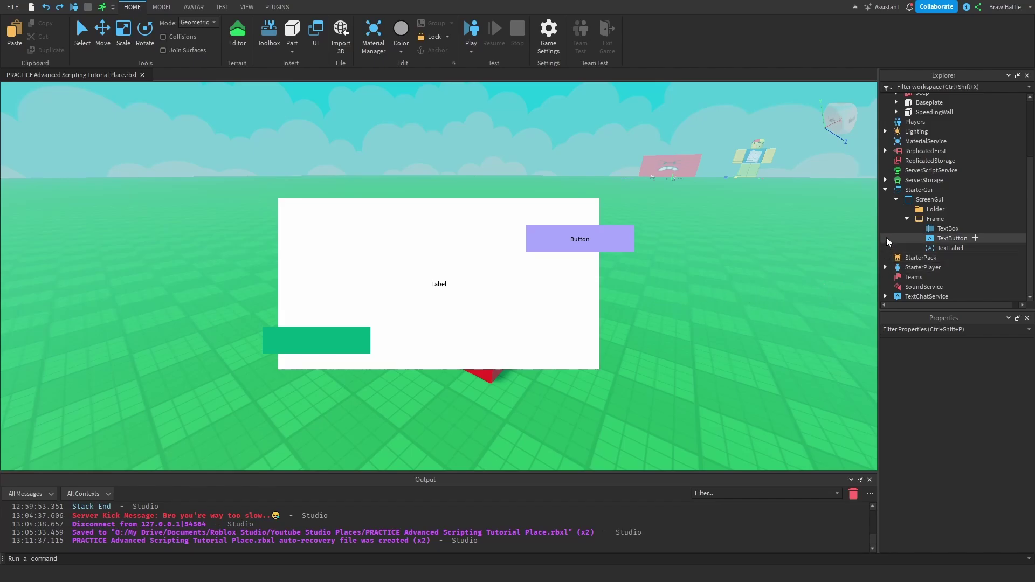
Add a ScrollingFrame inside the ScreenGui
mouse_move(924, 224)
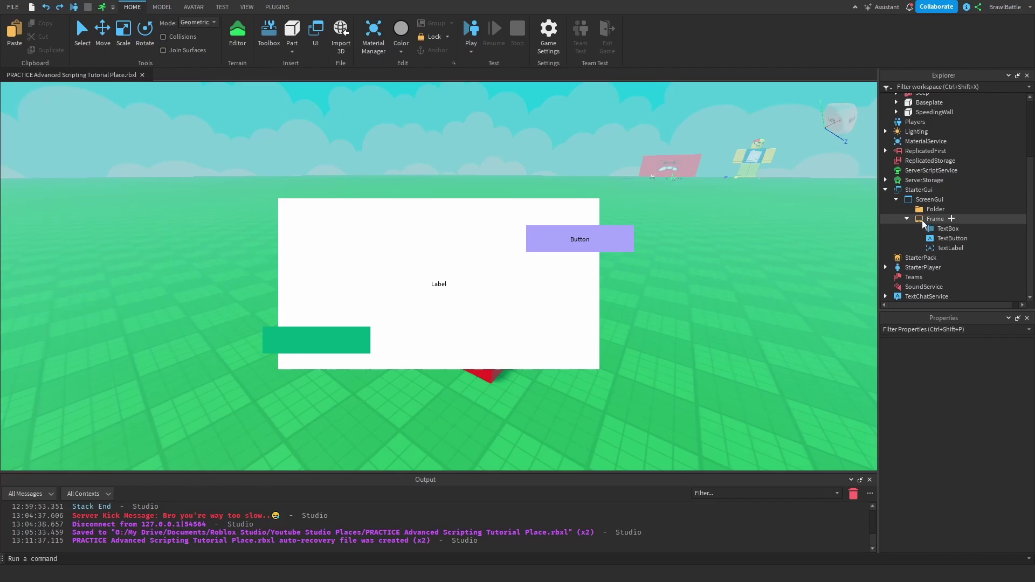
mouse_move(945, 205)
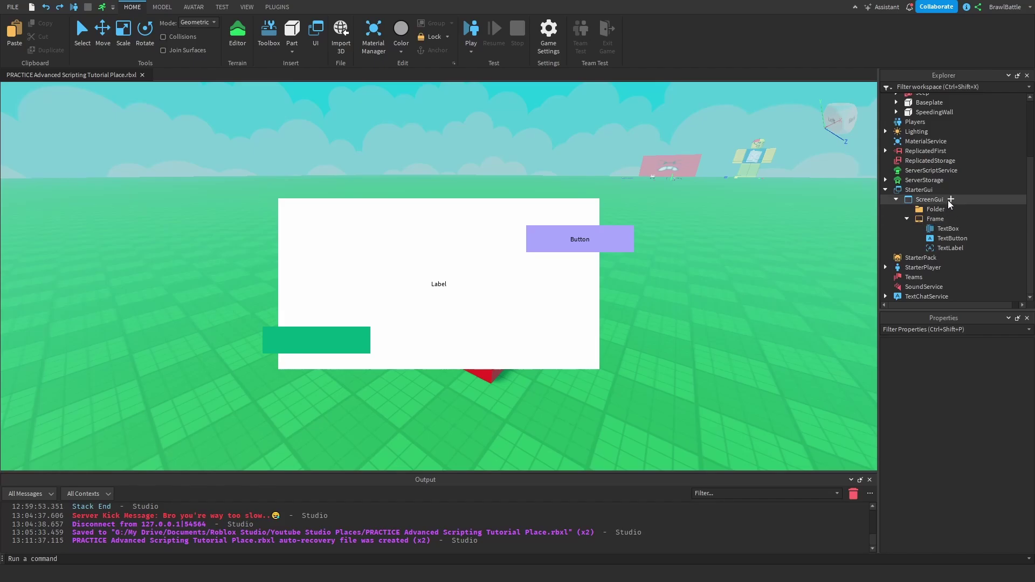
click(950, 200)
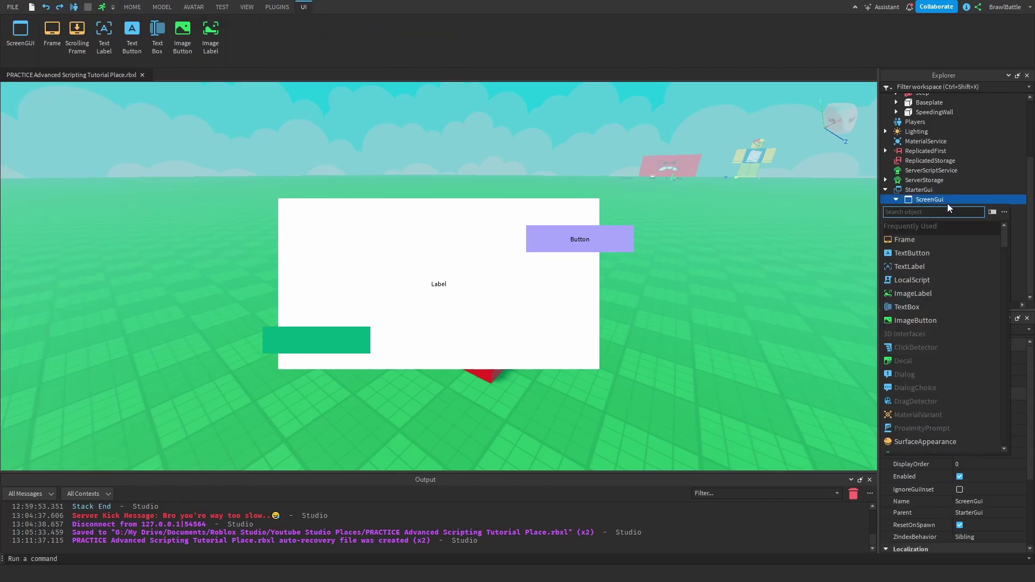
text(sc)
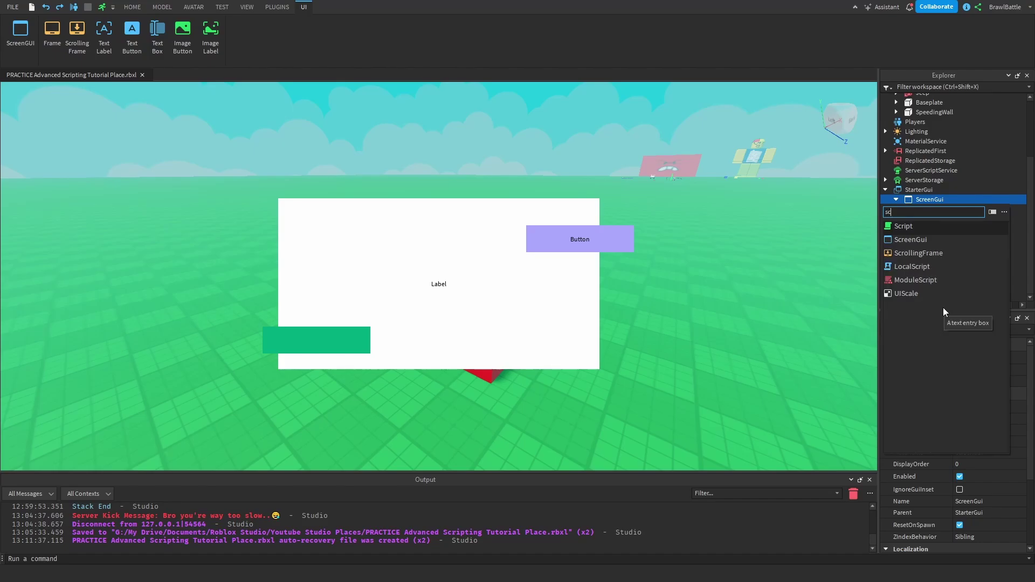
text(ro)
key(Return)
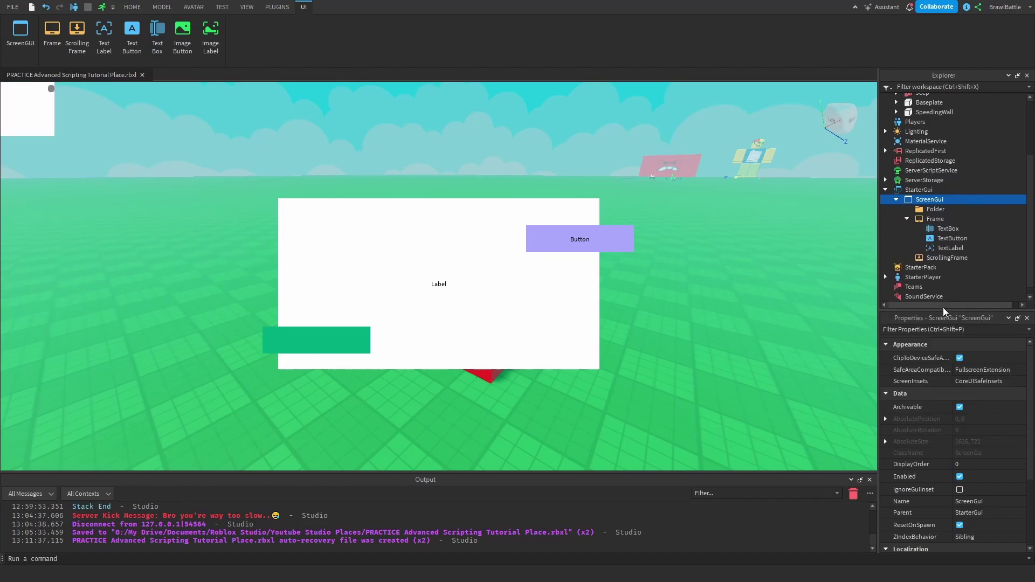
Hide the Frame and its child elements by turning off the Frame's Visible property
click(921, 221)
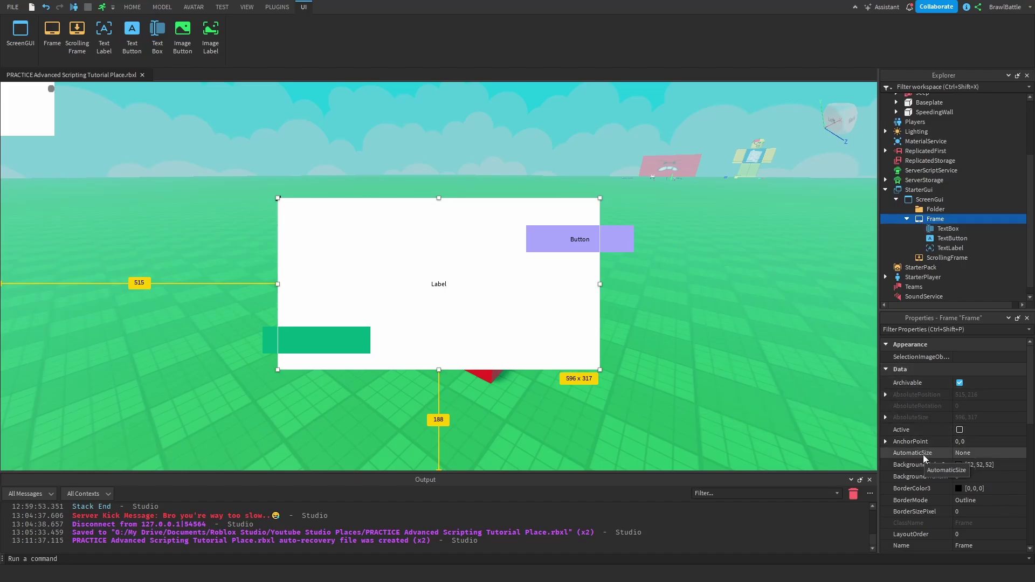
scroll(959, 412, down, 2)
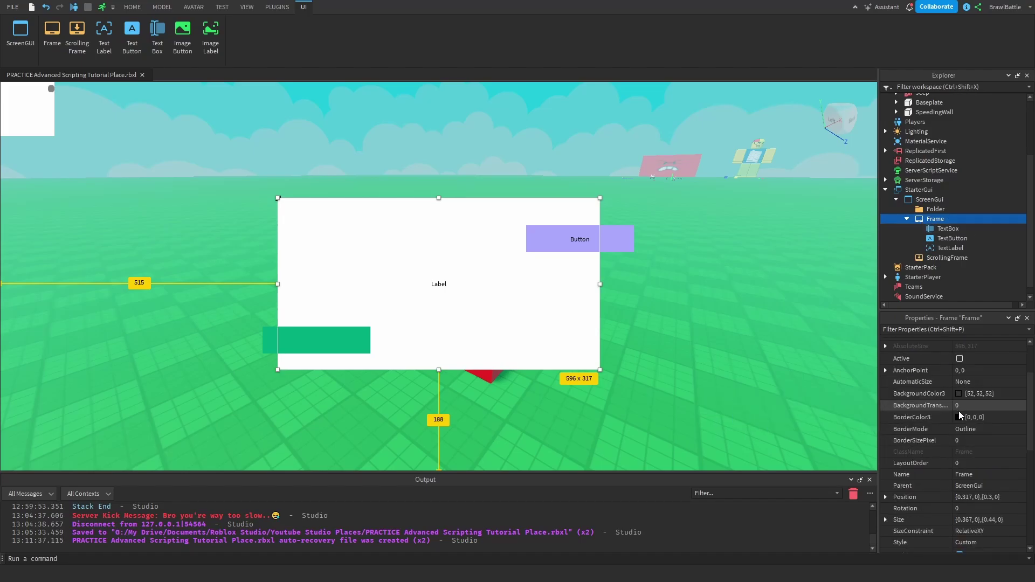
scroll(959, 411, down, 3)
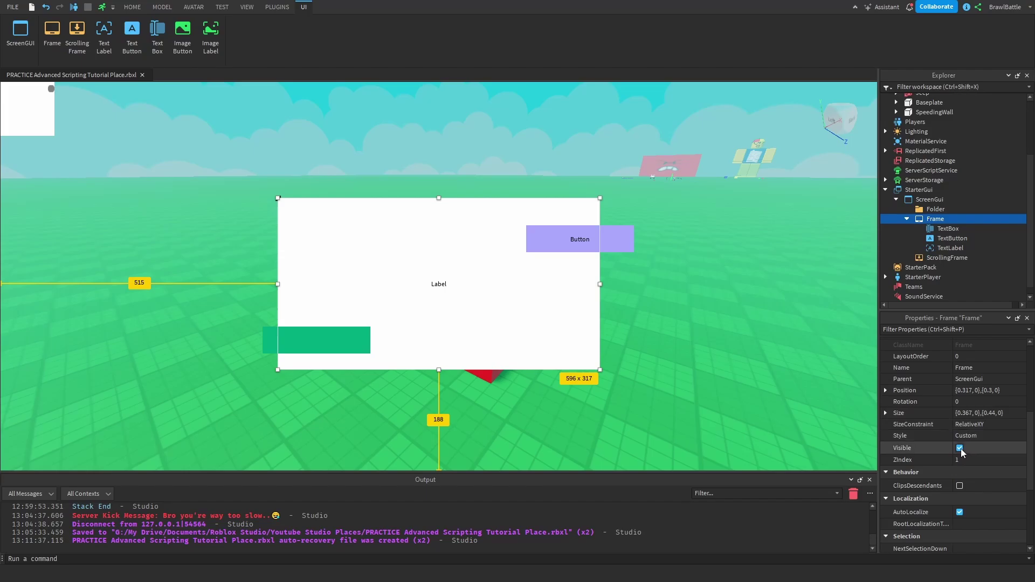
click(960, 448)
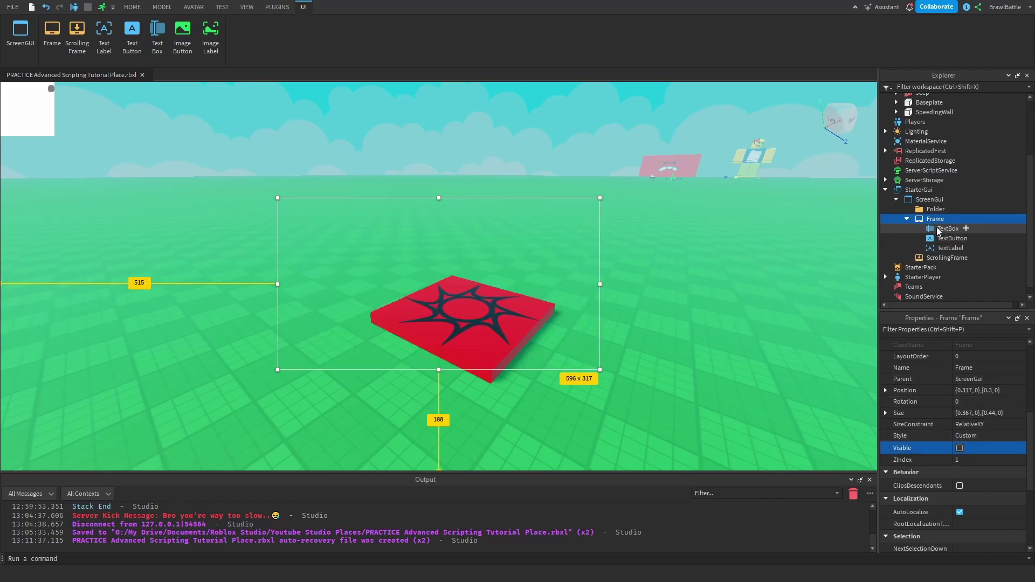
Enlarge the ScrollingFrame to about 603 x 374 px and centre it horizontally, about 126 px above the viewport's bottom edge
click(944, 258)
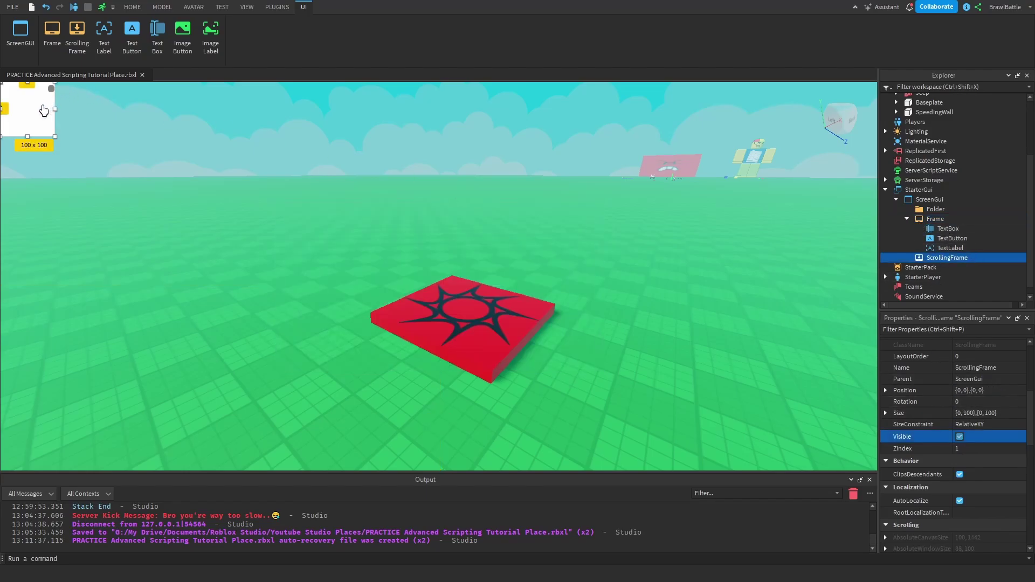
drag(82, 136, 707, 414)
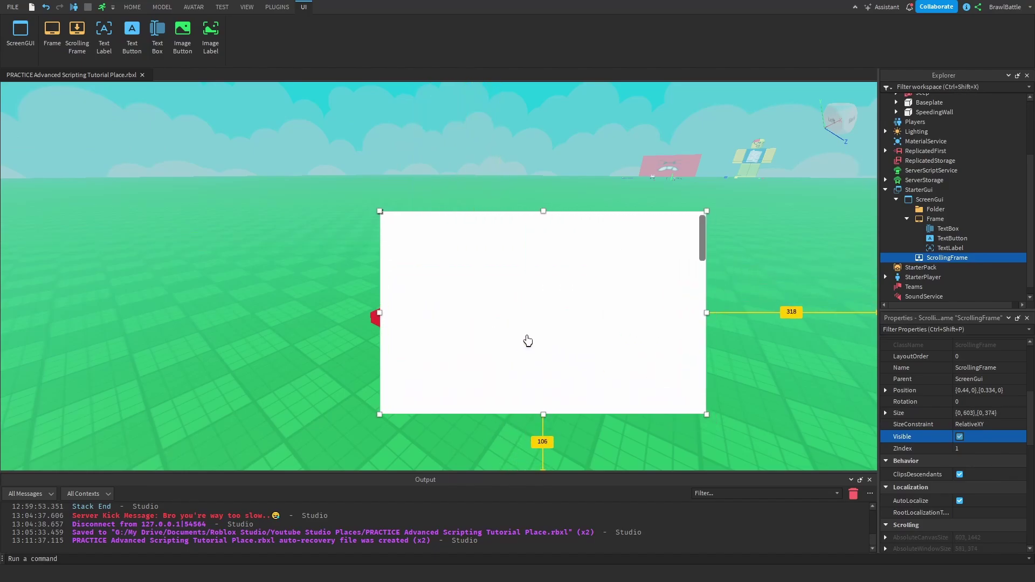
drag(528, 341, 439, 324)
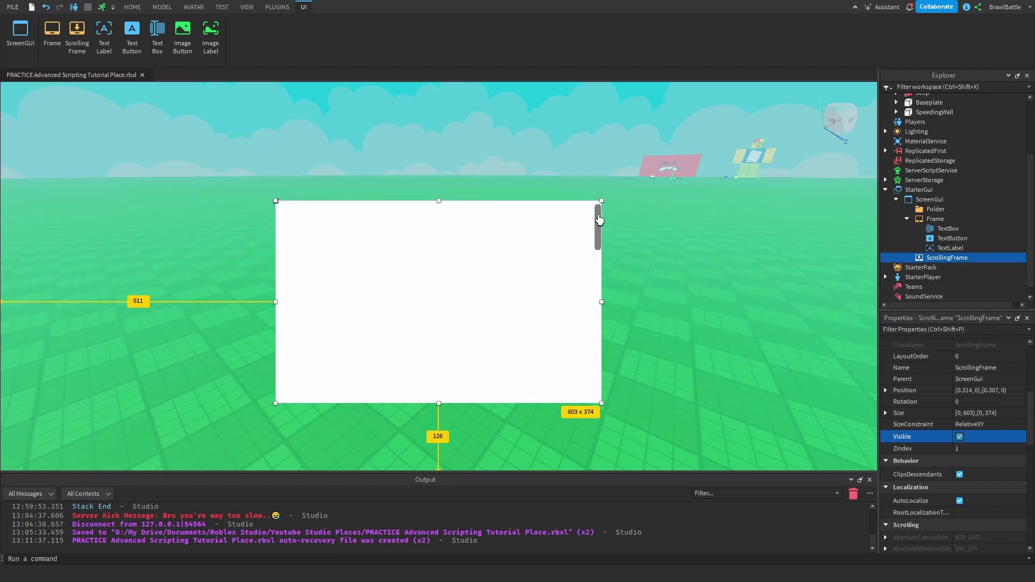
Examine how the empty ScrollingFrame scrolls between the upper and lower ends of its canvas
scroll(531, 265, down, 3)
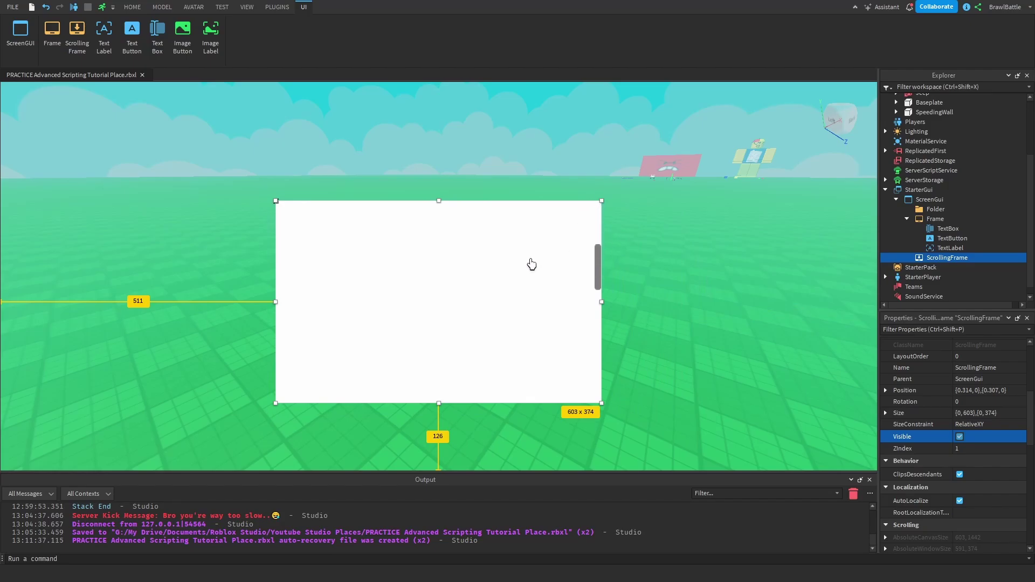
scroll(531, 264, up, 3)
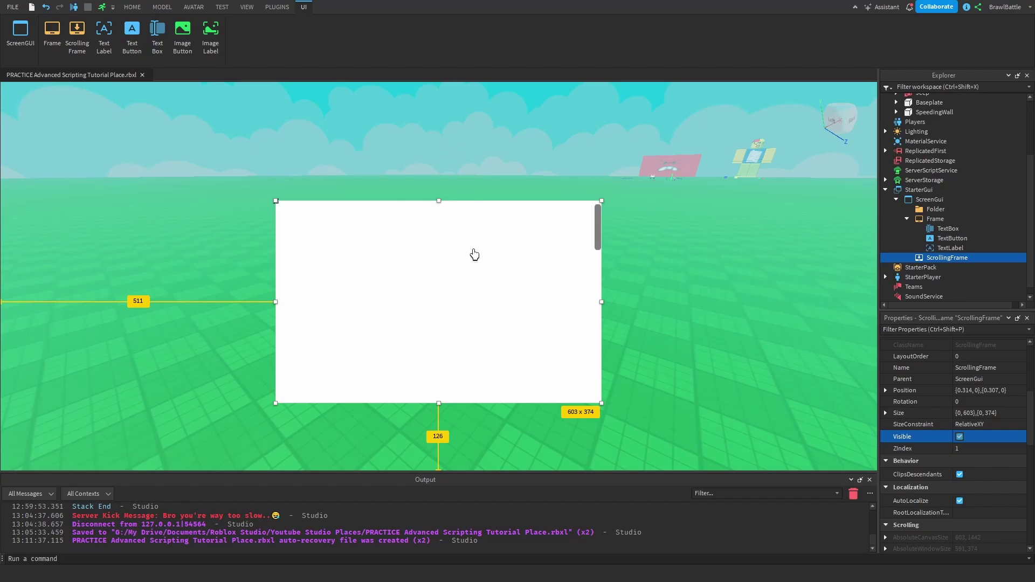
scroll(457, 267, down, 2)
scroll(456, 267, down, 4)
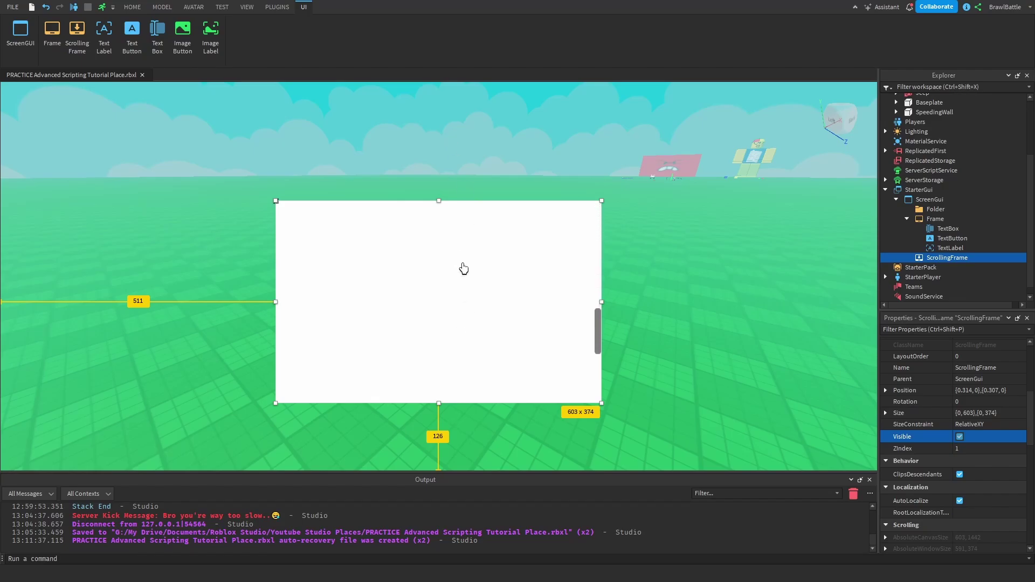
scroll(464, 268, up, 5)
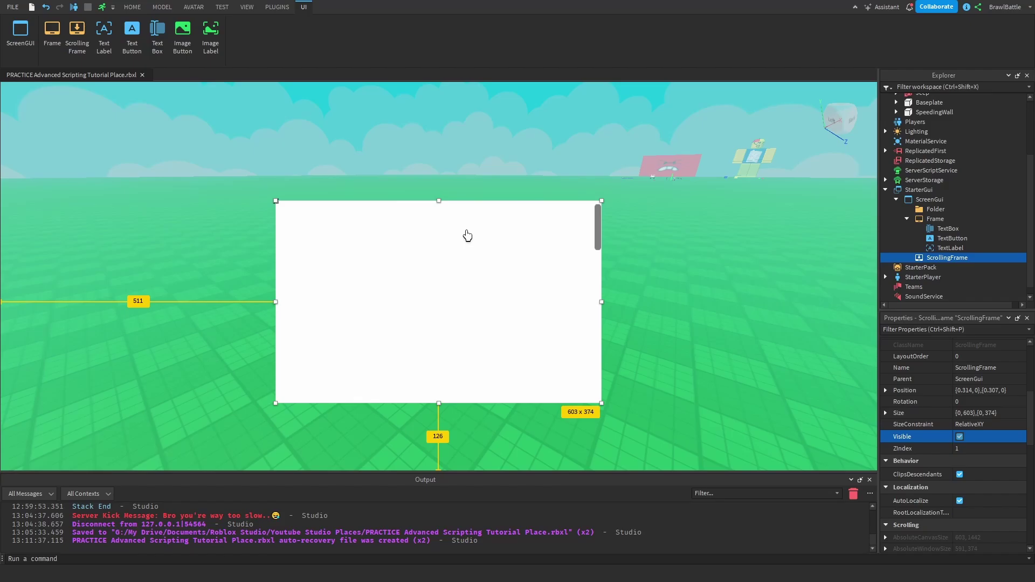
scroll(471, 257, down, 4)
scroll(472, 259, up, 5)
scroll(502, 260, down, 4)
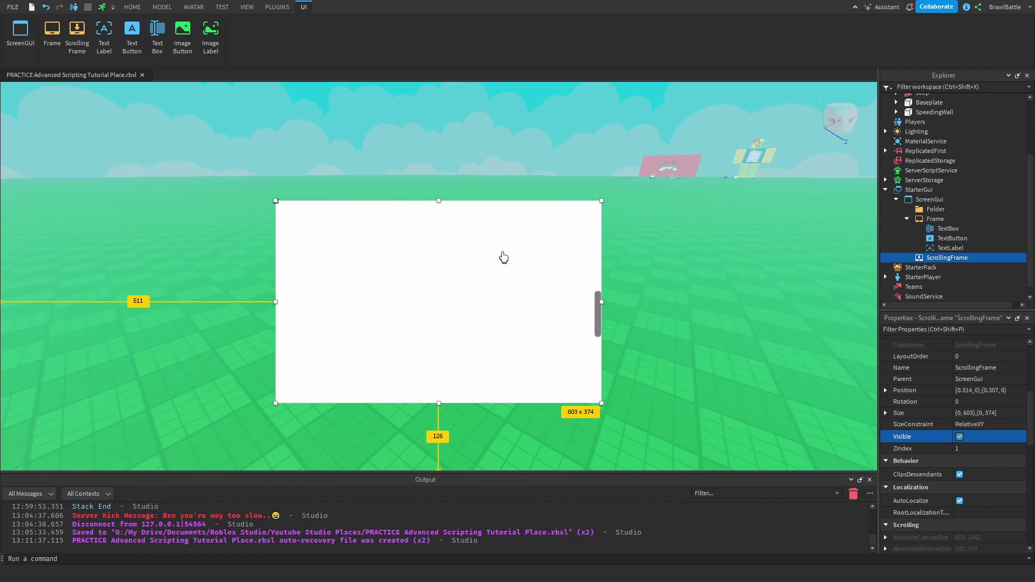
scroll(502, 258, up, 2)
scroll(501, 256, up, 2)
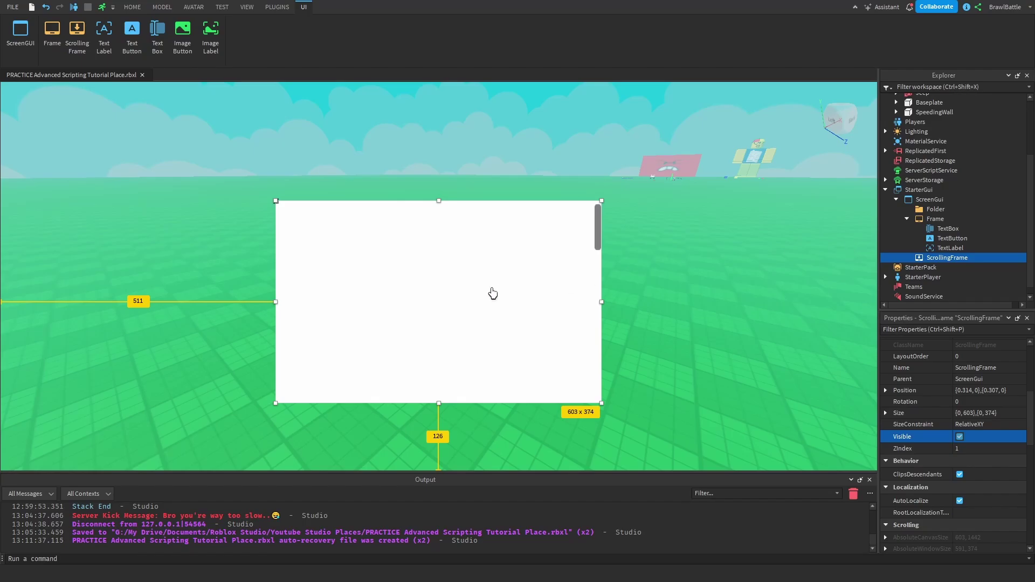
scroll(490, 291, down, 3)
scroll(491, 293, up, 5)
Add a TextLabel inside the ScrollingFrame and set the ScrollingFrame's background colour to light blue (85, 170, 255)
click(975, 258)
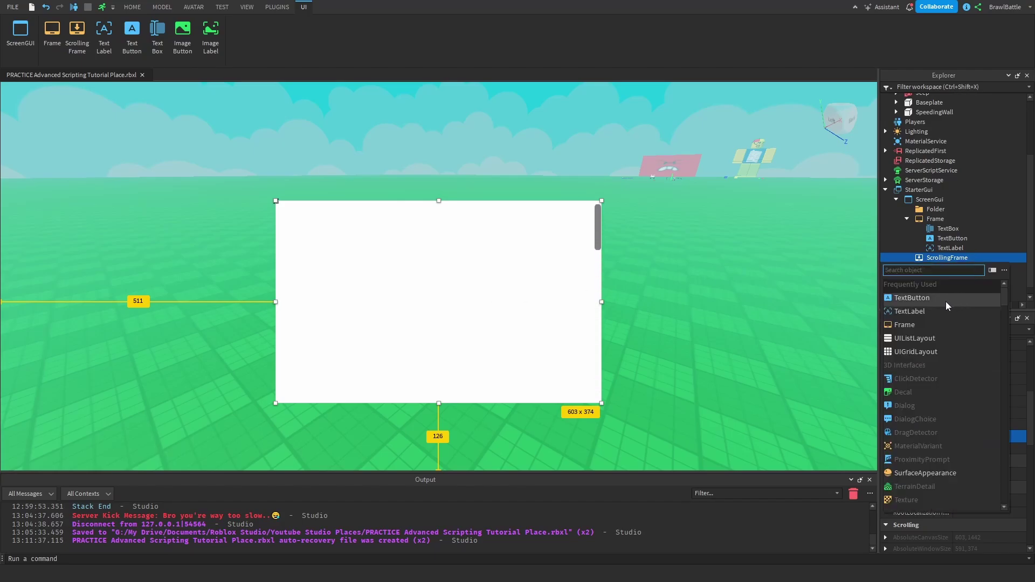
click(923, 311)
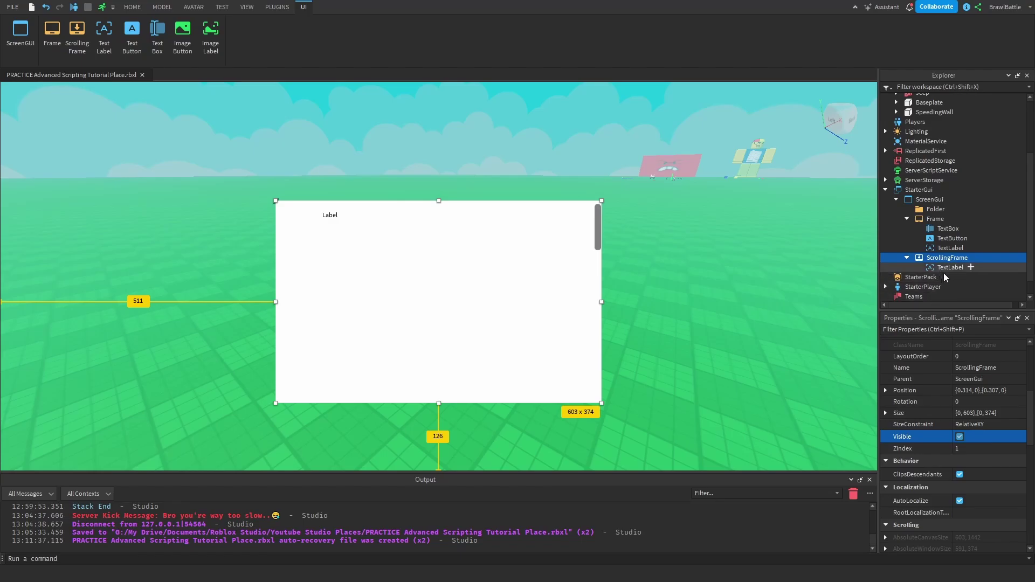
scroll(979, 412, up, 3)
click(968, 429)
click(959, 429)
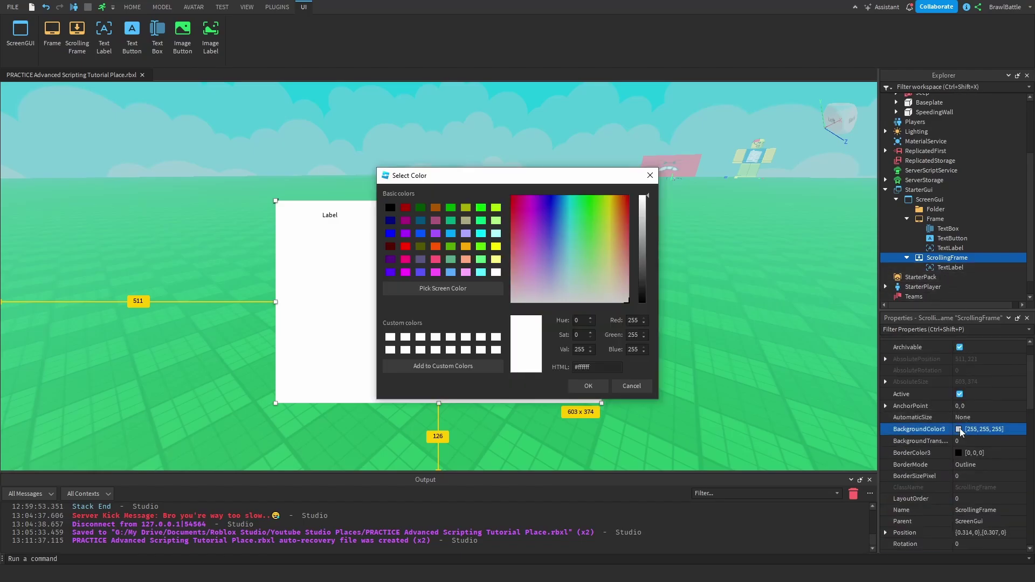
click(450, 272)
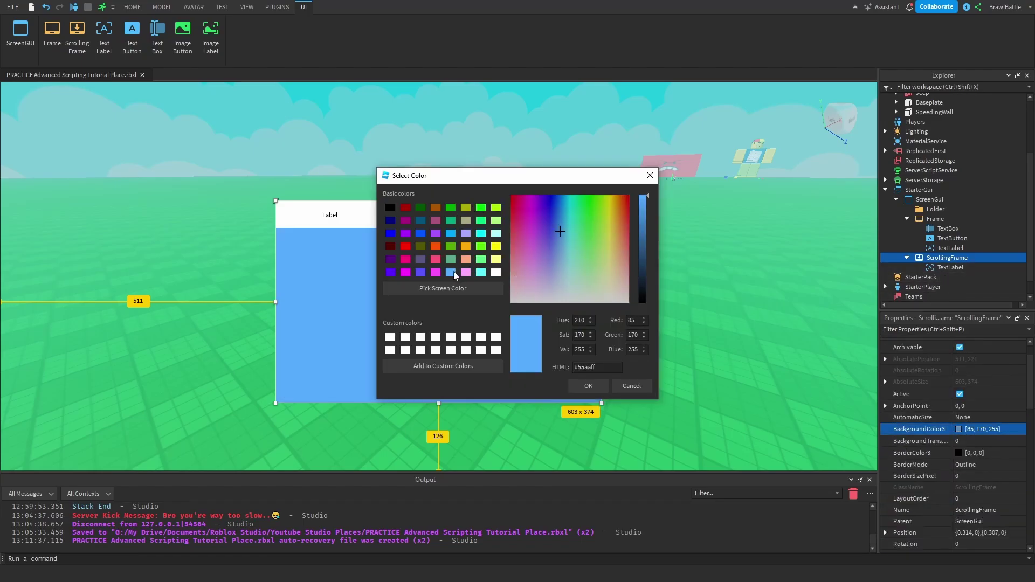
click(586, 387)
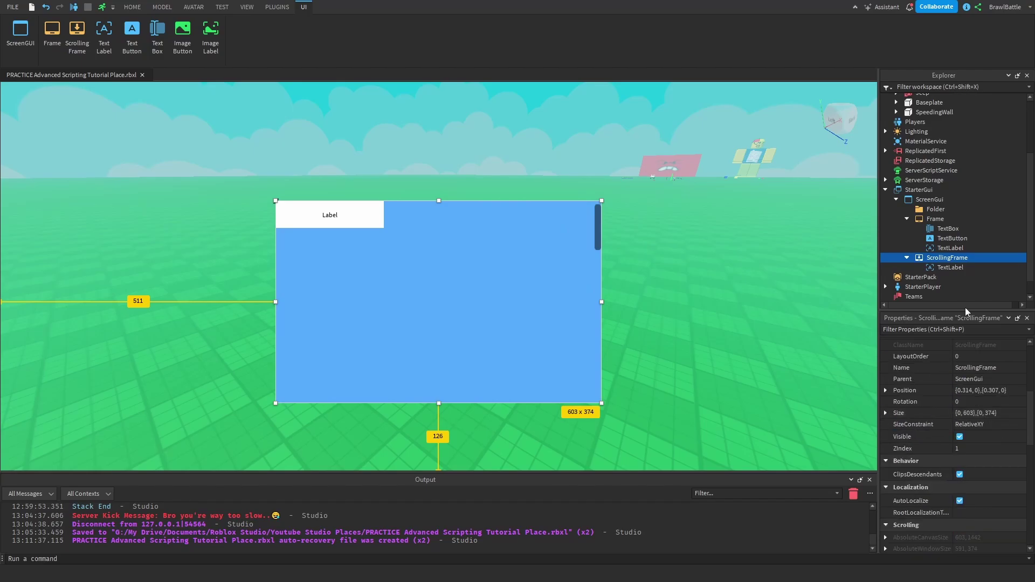
Select the TextLabel in the ScrollingFrame and examine how it moves and gets clipped while the frame's canvas is scrolled
click(947, 267)
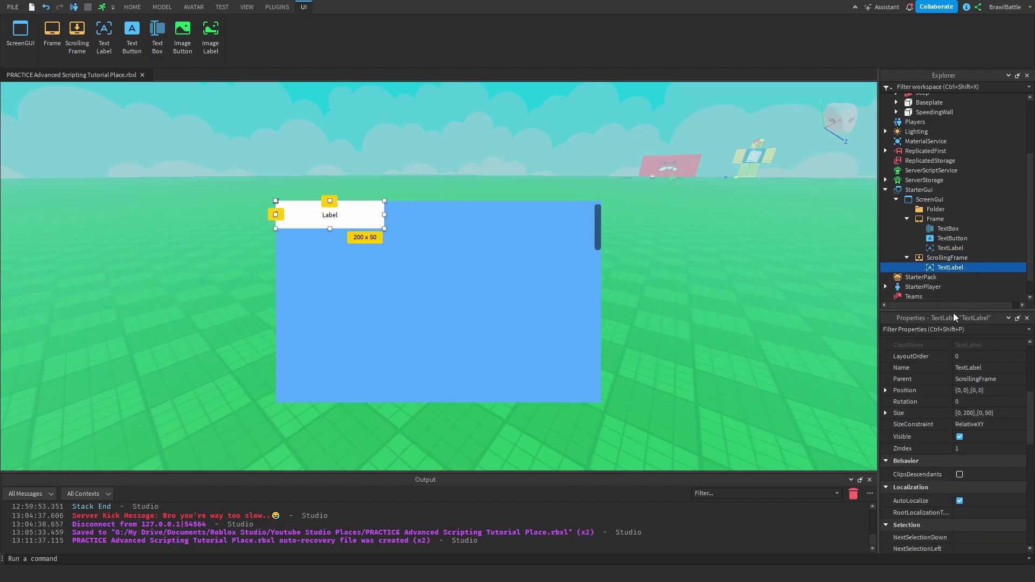
scroll(473, 274, down, 3)
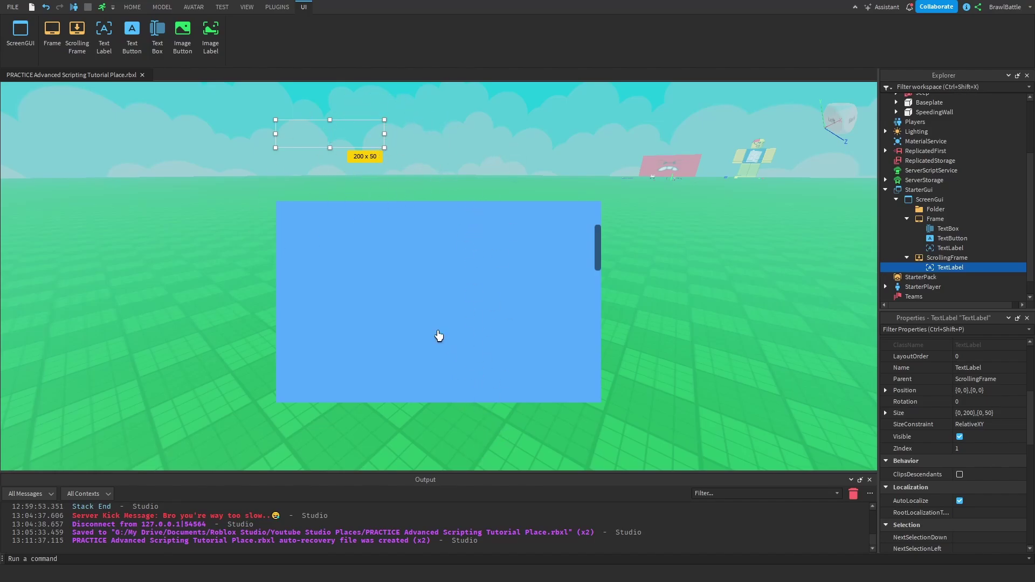
scroll(440, 338, down, 3)
scroll(440, 337, down, 2)
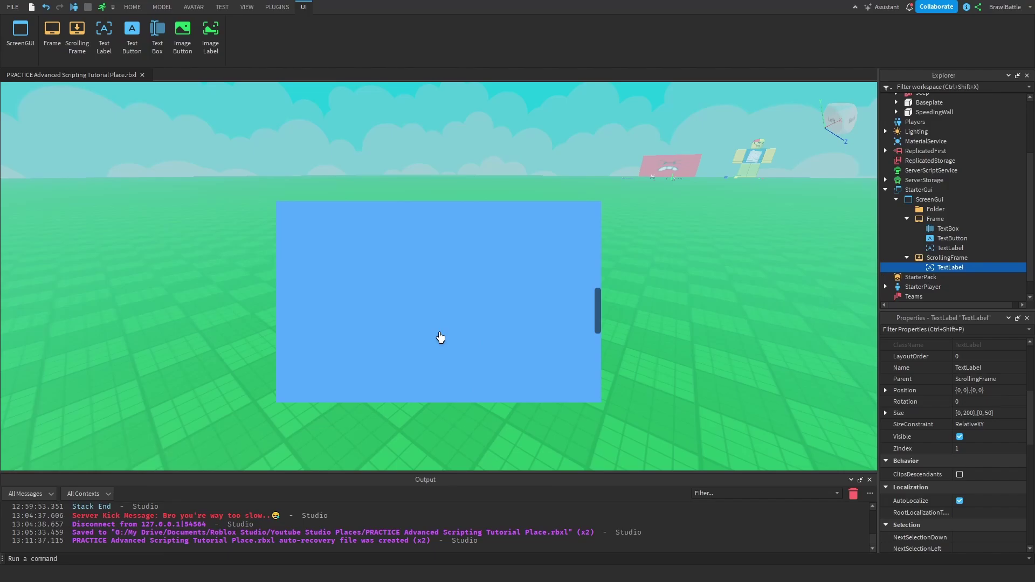
scroll(439, 338, up, 5)
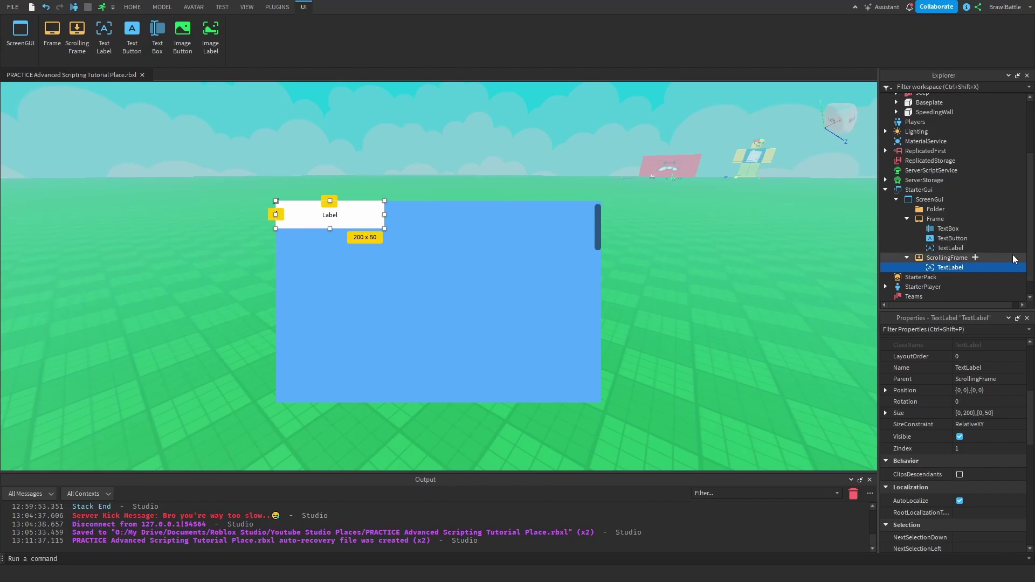
mouse_move(953, 265)
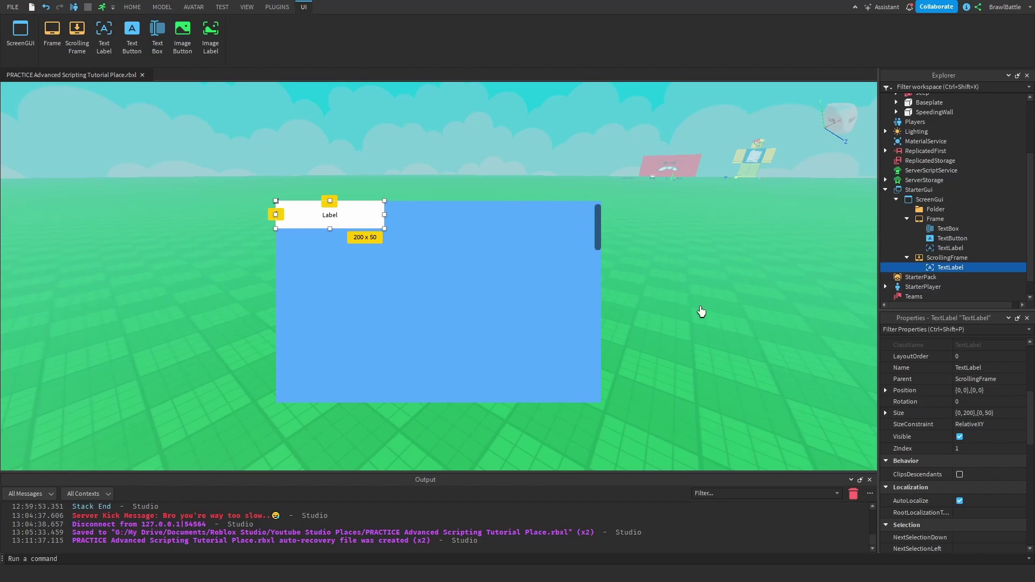
scroll(494, 308, down, 5)
scroll(507, 317, up, 5)
Add a UIListLayout inside the ScrollingFrame
click(951, 258)
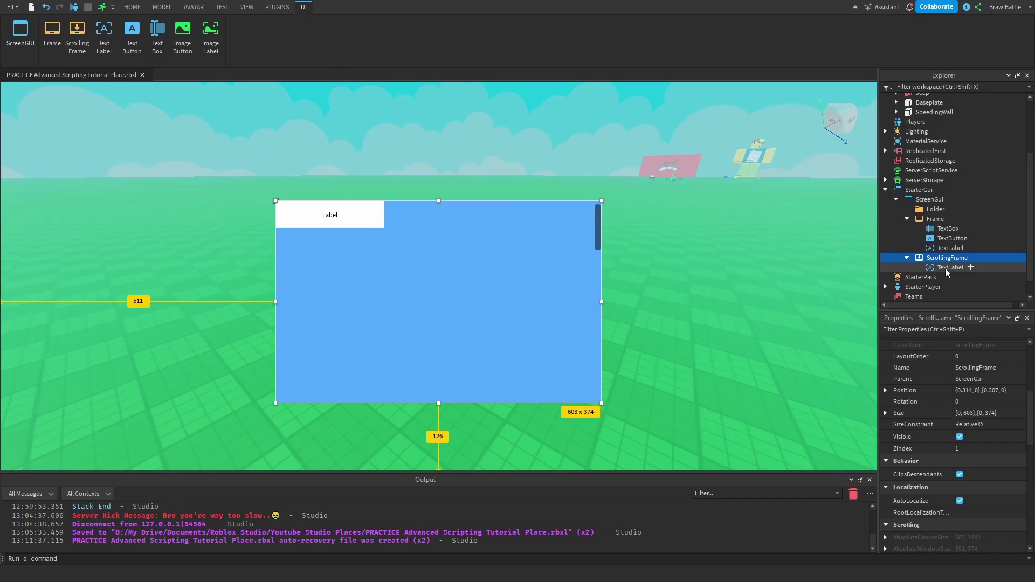
click(975, 257)
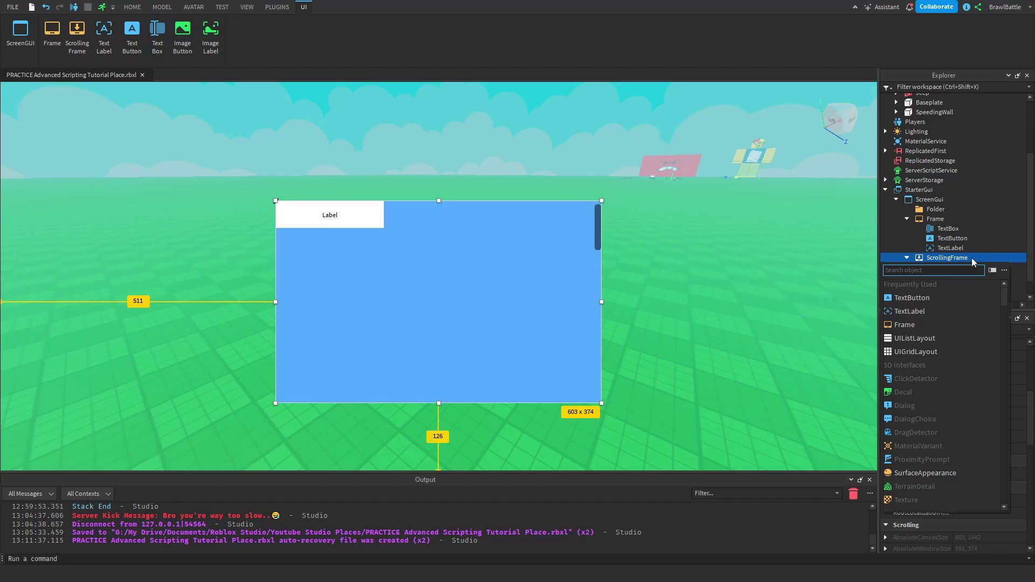
text(uilist)
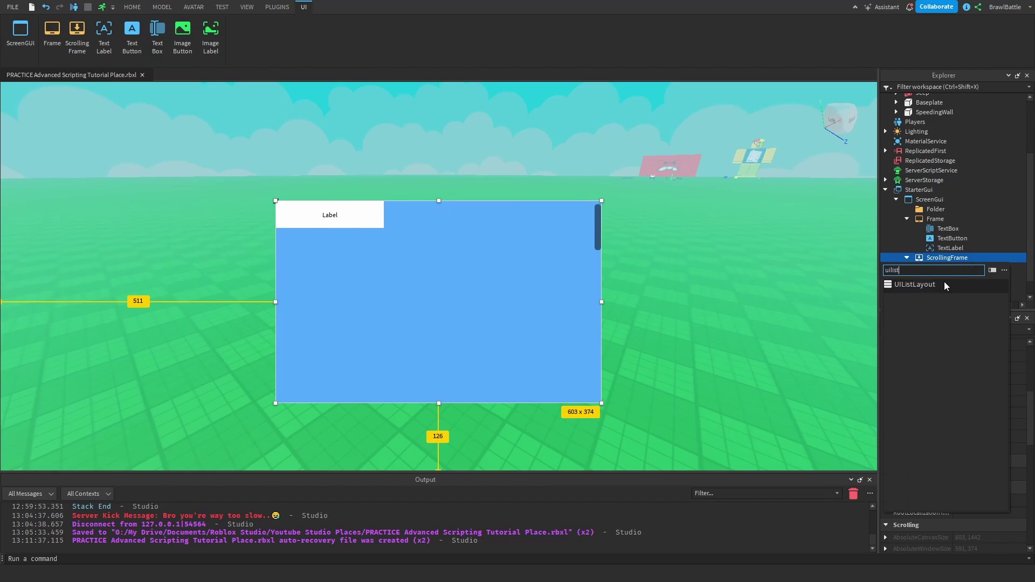
click(943, 284)
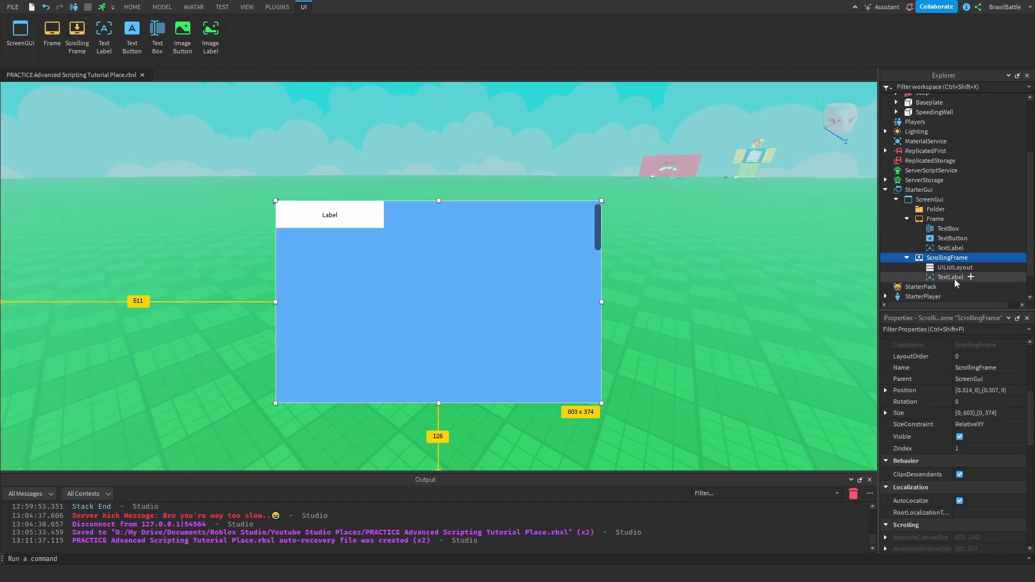
Duplicate the ScrollingFrame's TextLabel repeatedly until the stacked copies reach past the lower end of the scrollable canvas
click(950, 277)
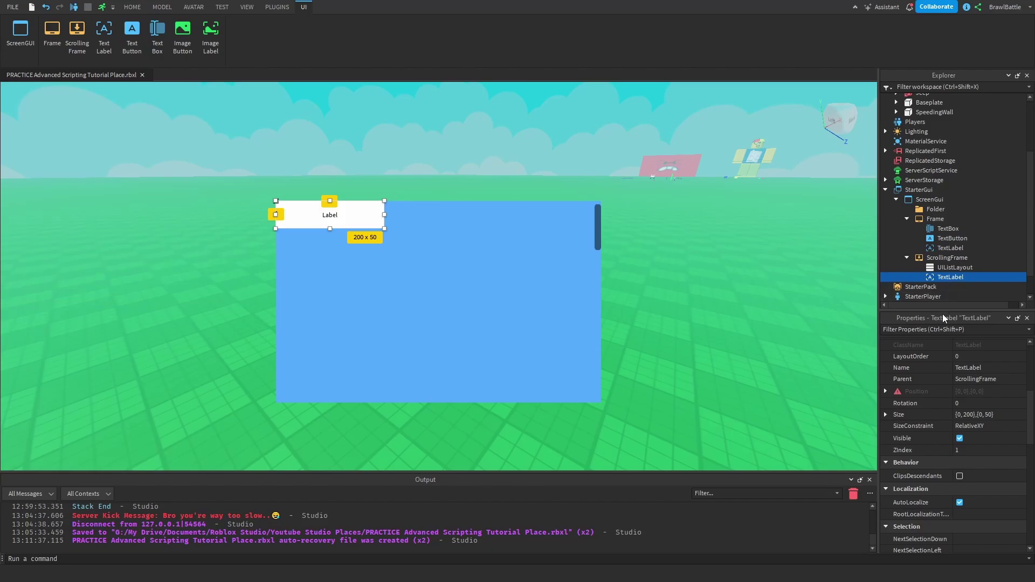
key(ctrl+d)
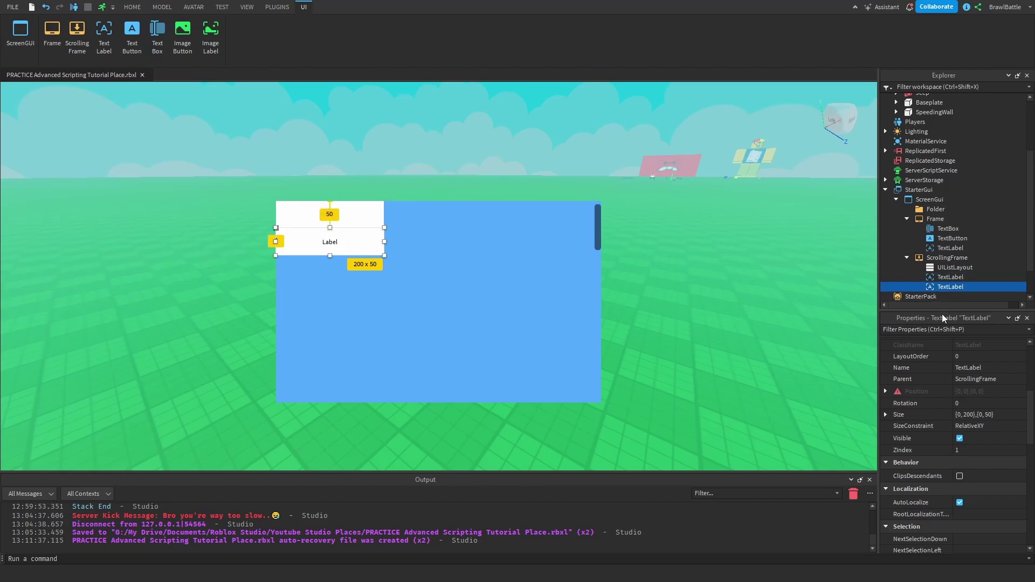
key(ctrl+d)
key(ctrl+d)
key(ctrl+d)
key(ctrl+d)
key(ctrl+d)
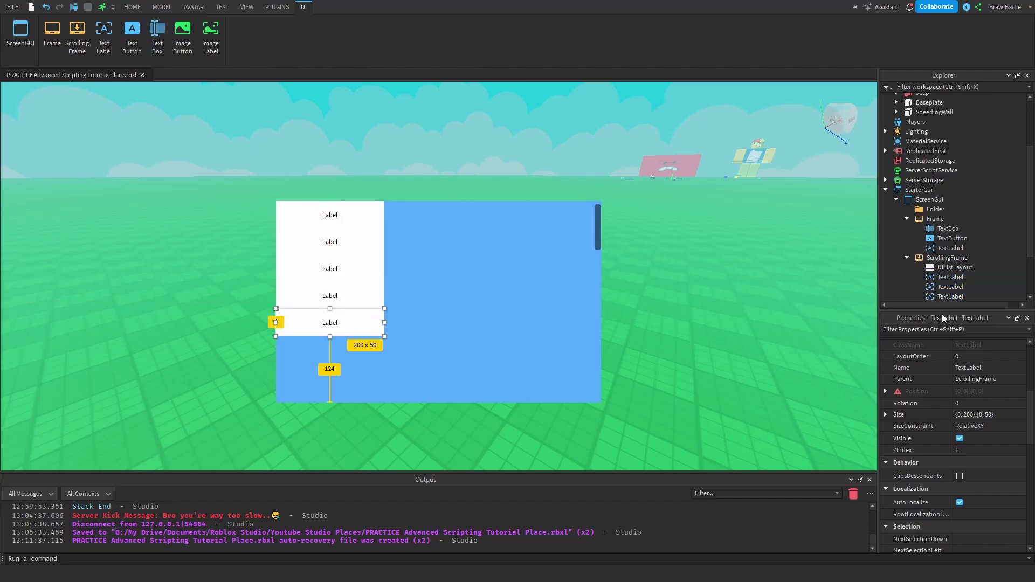
key(ctrl+d)
key(ctrl+d)
key(ctrl+d)
key(ctrl+d)
key(ctrl+d)
key(ctrl+d)
key(ctrl+d)
scroll(512, 325, down, 5)
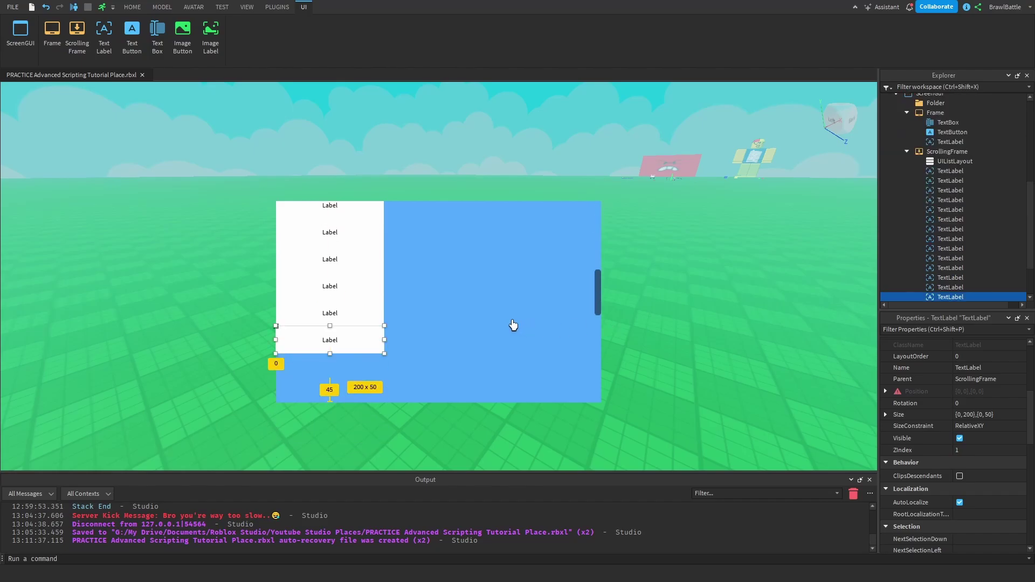
key(ctrl+d)
key(ctrl+d)
key(ctrl+d)
key(ctrl+d)
key(ctrl+d)
key(ctrl+d)
key(ctrl+d)
scroll(513, 325, down, 5)
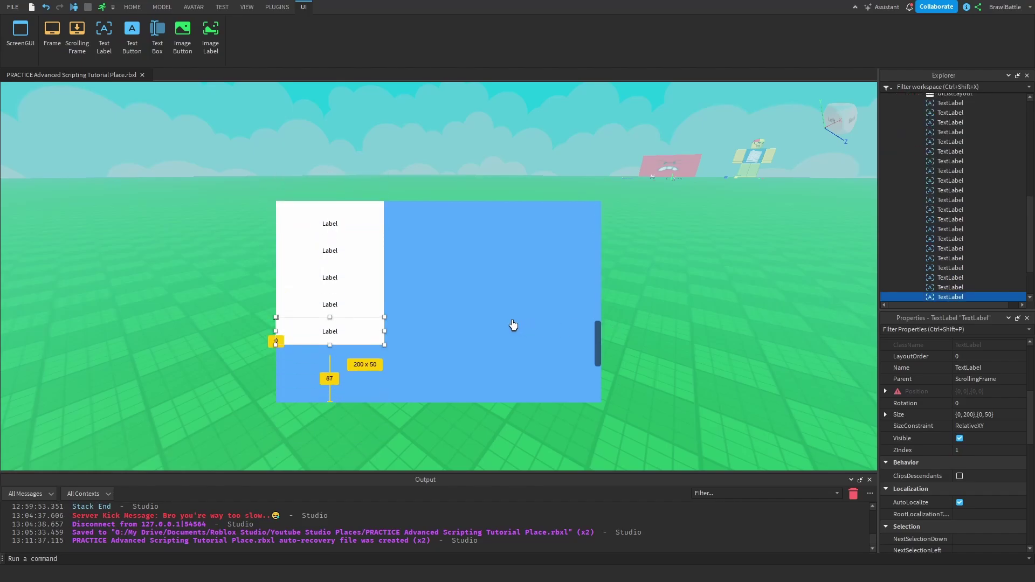
key(ctrl+d)
scroll(513, 324, up, 3)
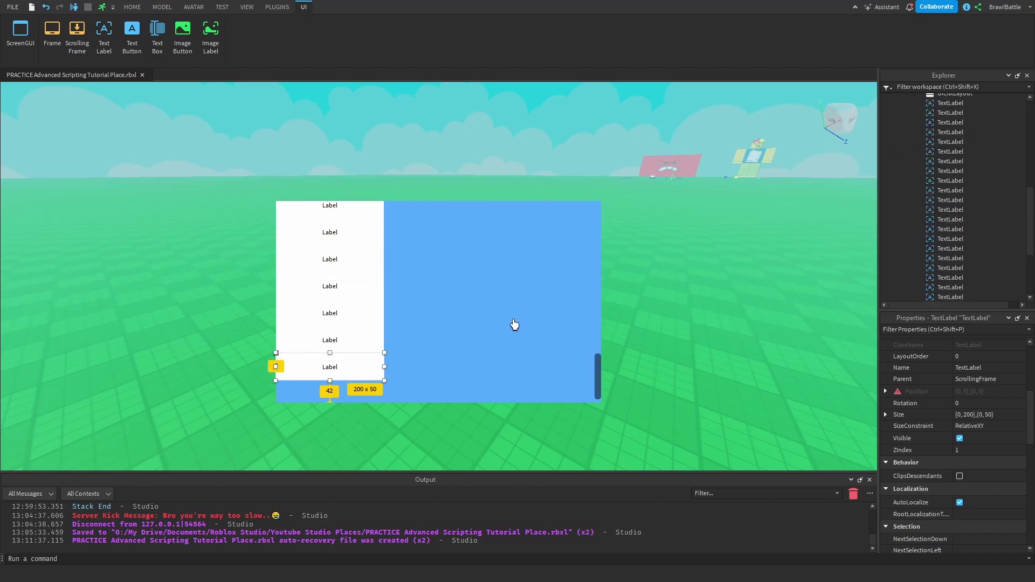
key(ctrl+d)
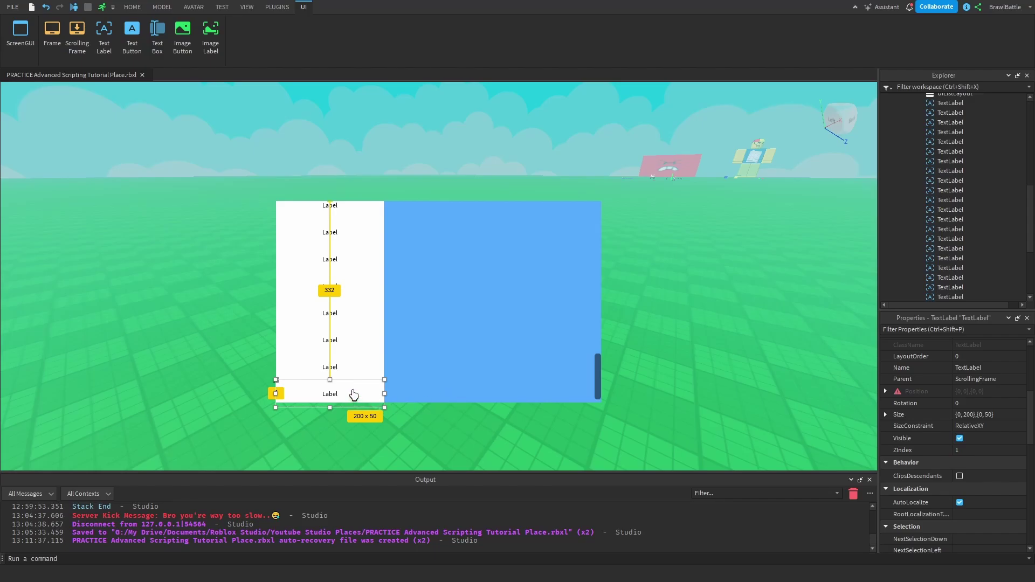
Examine the full stack of labels from end to end of the ScrollingFrame's canvas, and select the ScrollingFrame
scroll(386, 379, up, 2)
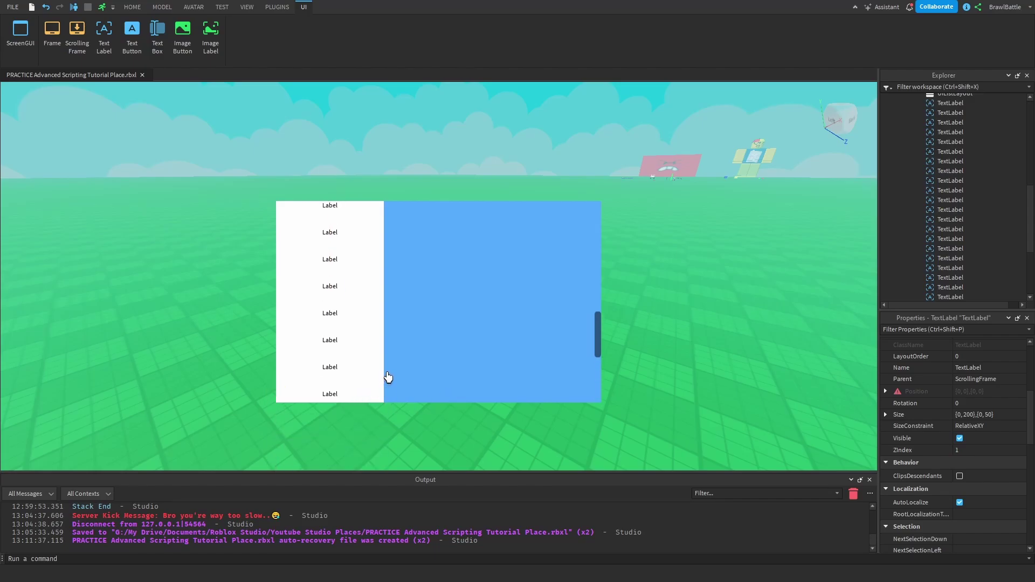
scroll(388, 377, up, 3)
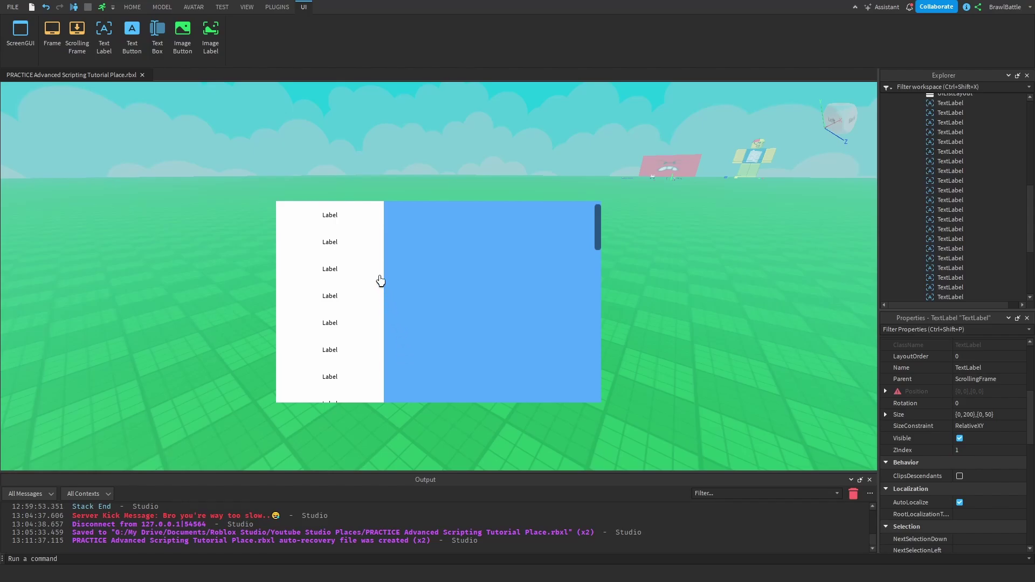
scroll(344, 263, down, 5)
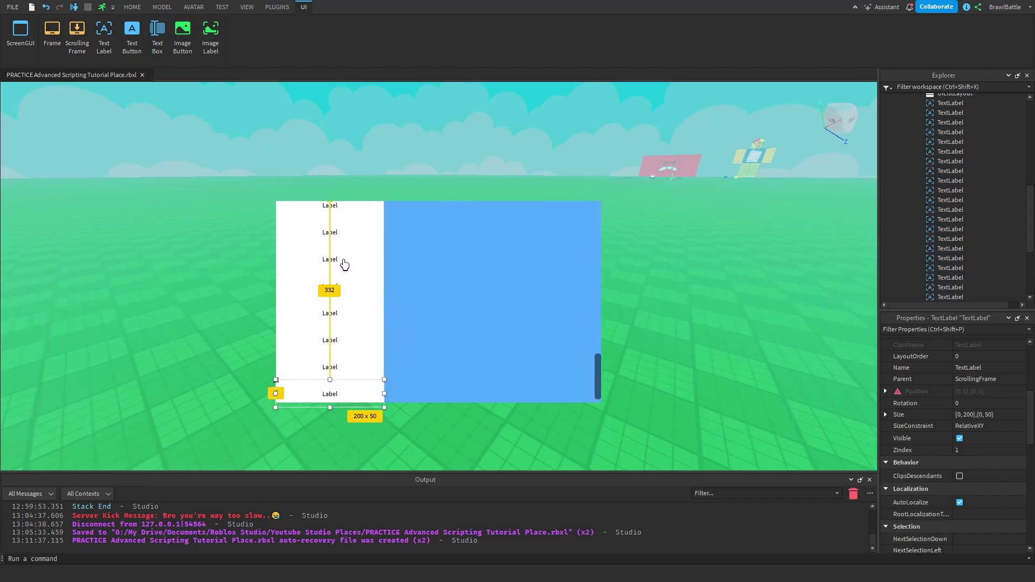
scroll(407, 317, up, 5)
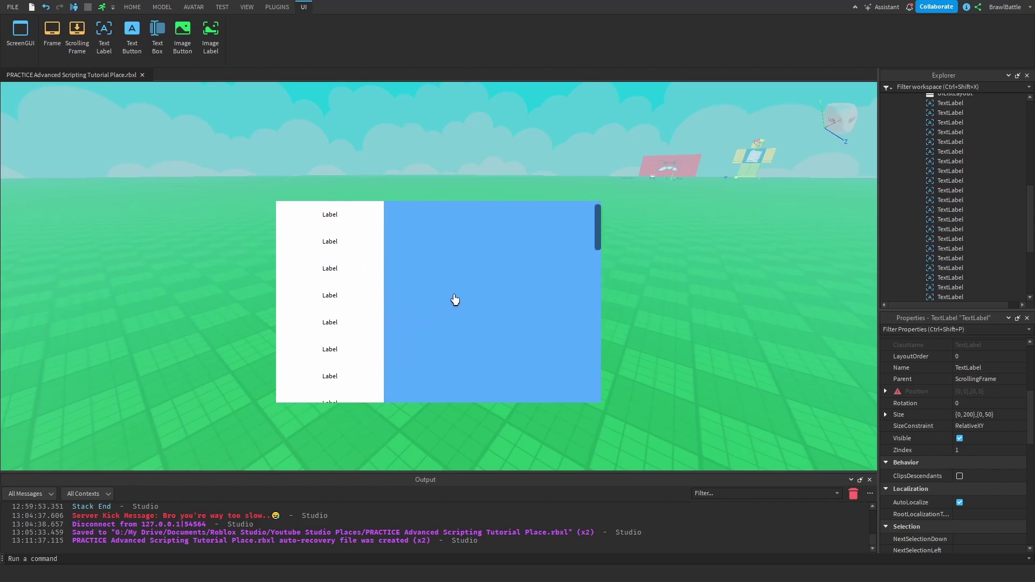
scroll(443, 323, down, 5)
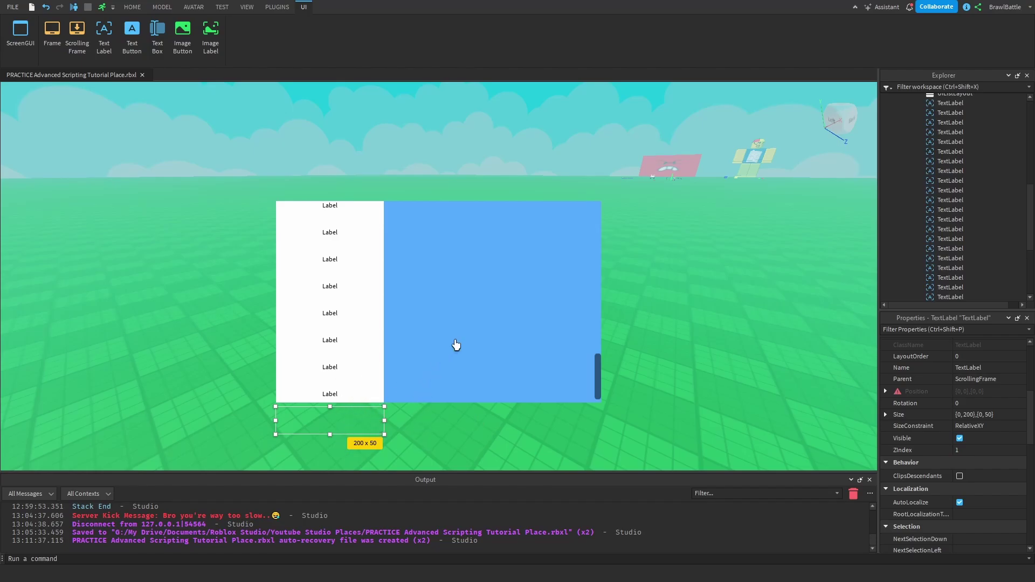
scroll(982, 221, up, 5)
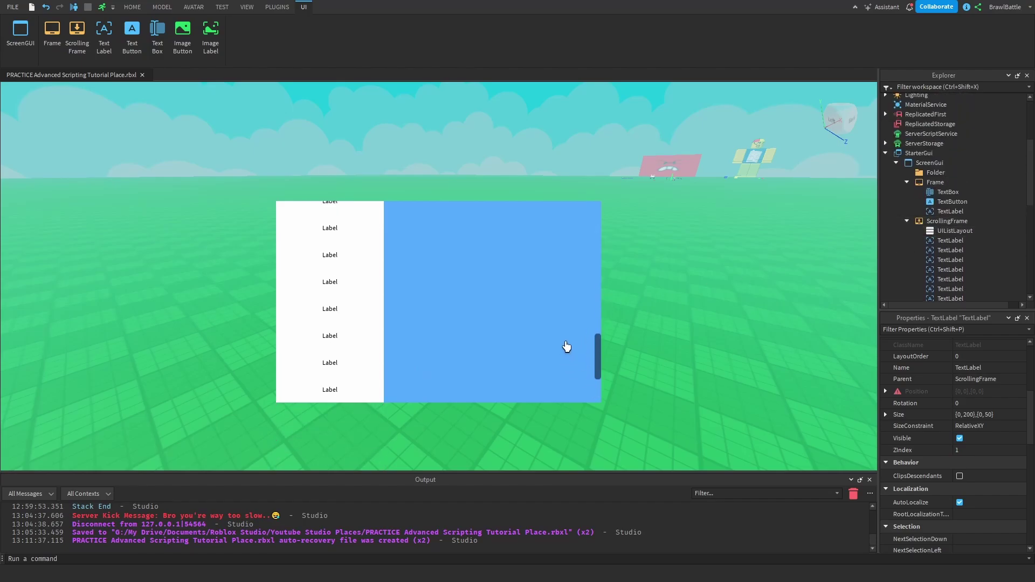
scroll(567, 347, up, 1)
scroll(566, 346, down, 1)
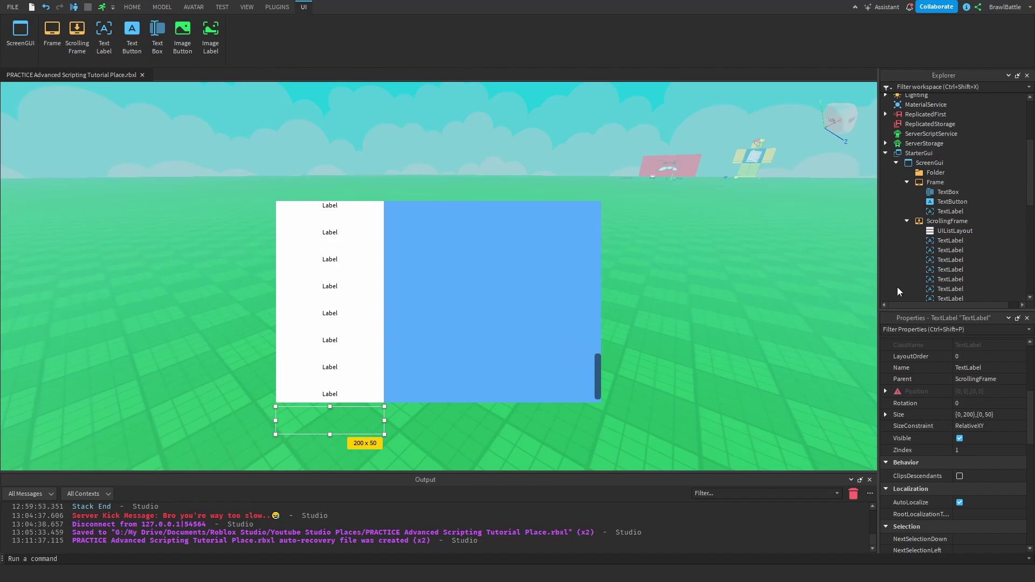
click(950, 222)
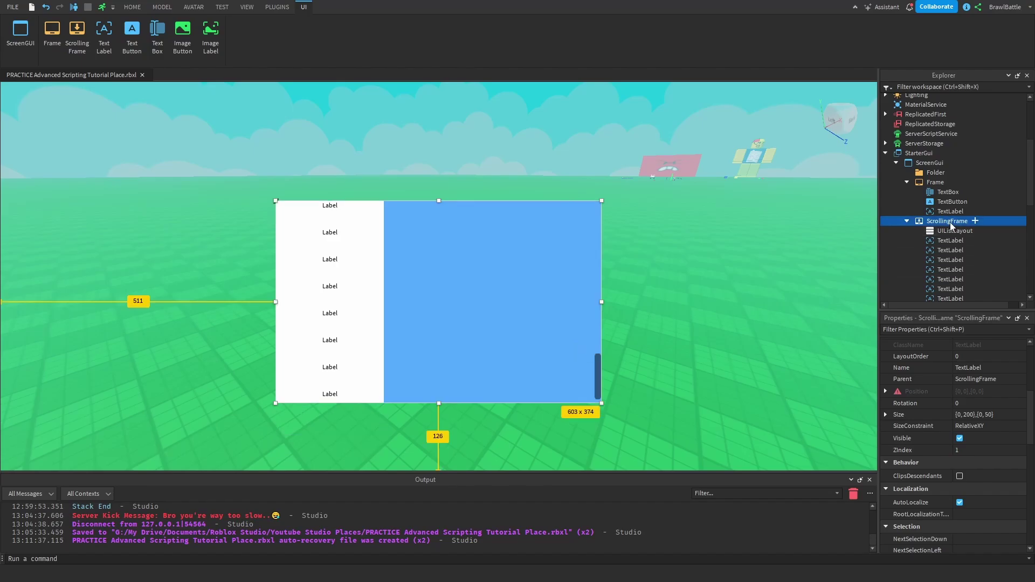
Set the Y scale of the ScrollingFrame's CanvasSize to 3 and check how far the labels reach in its canvas
scroll(951, 452, down, 4)
scroll(951, 452, down, 3)
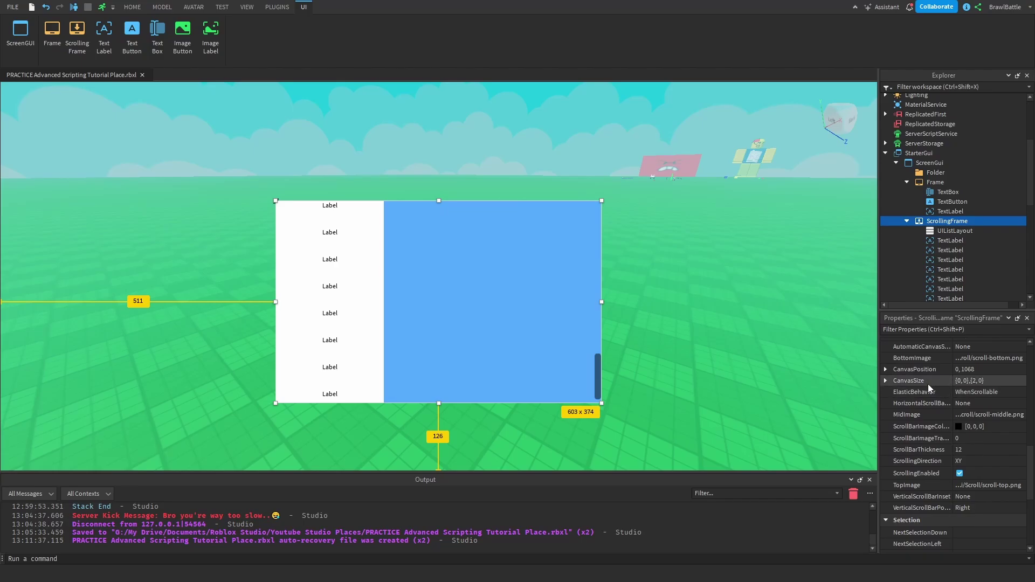
click(888, 380)
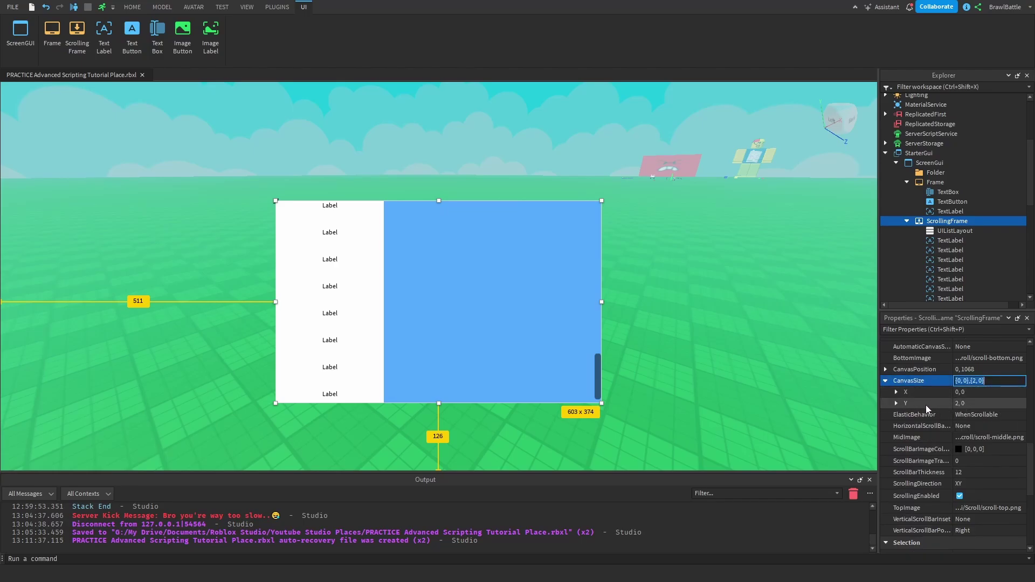
click(896, 403)
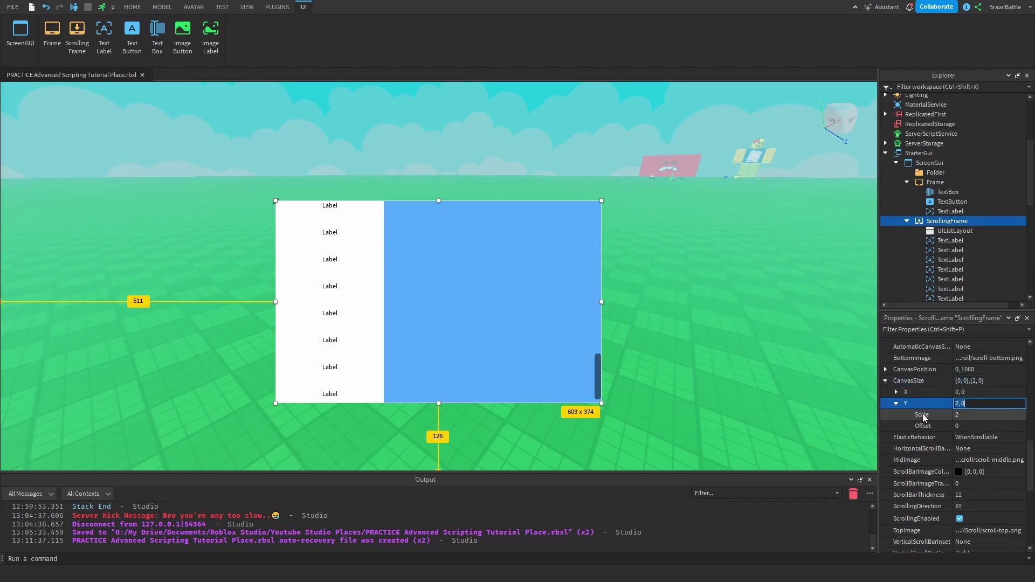
click(965, 415)
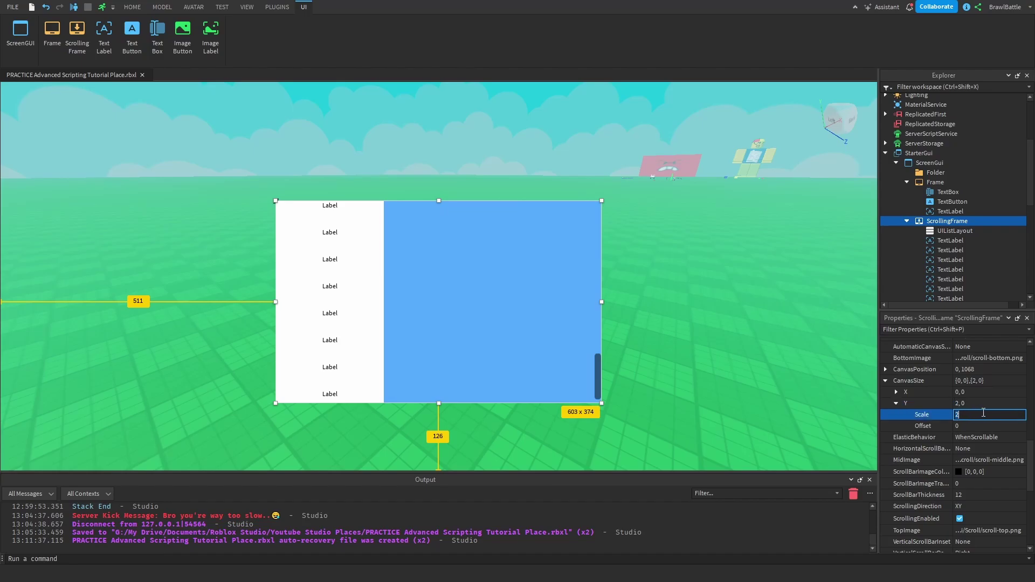
key(Return)
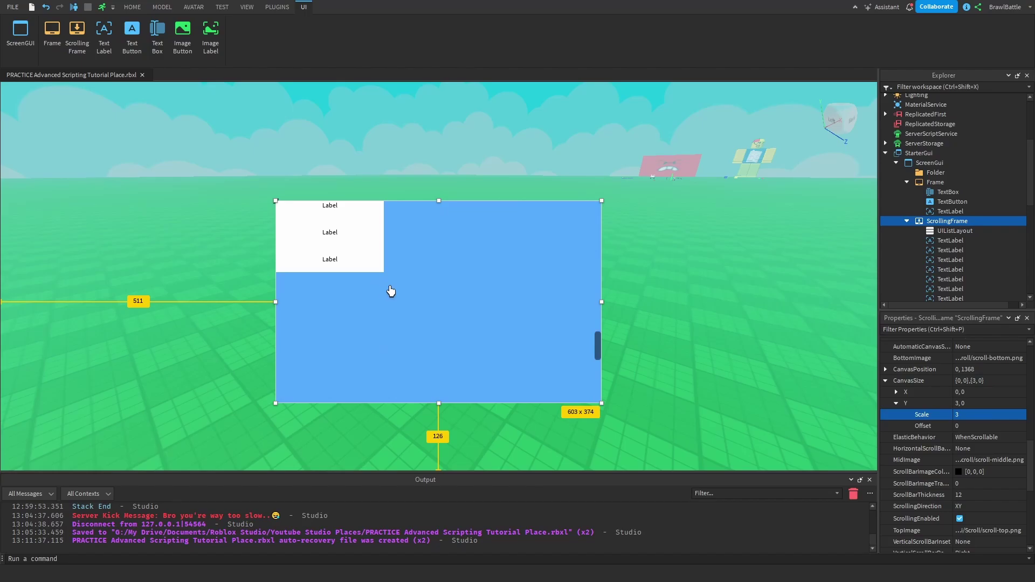
scroll(398, 295, up, 3)
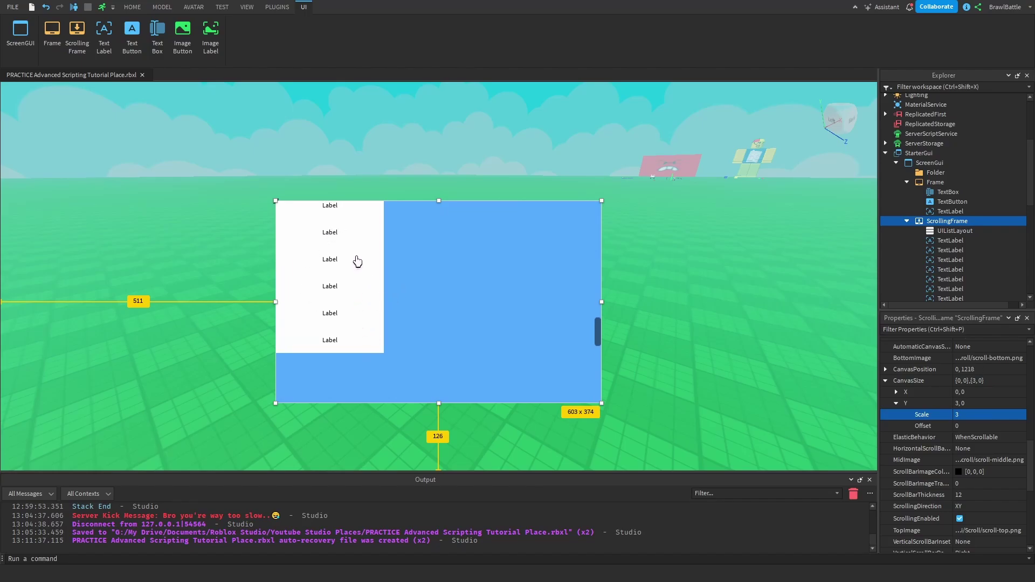
Undo the CanvasSize change after checking several of the TextLabels, and select the ScrollingFrame again
click(950, 240)
click(949, 250)
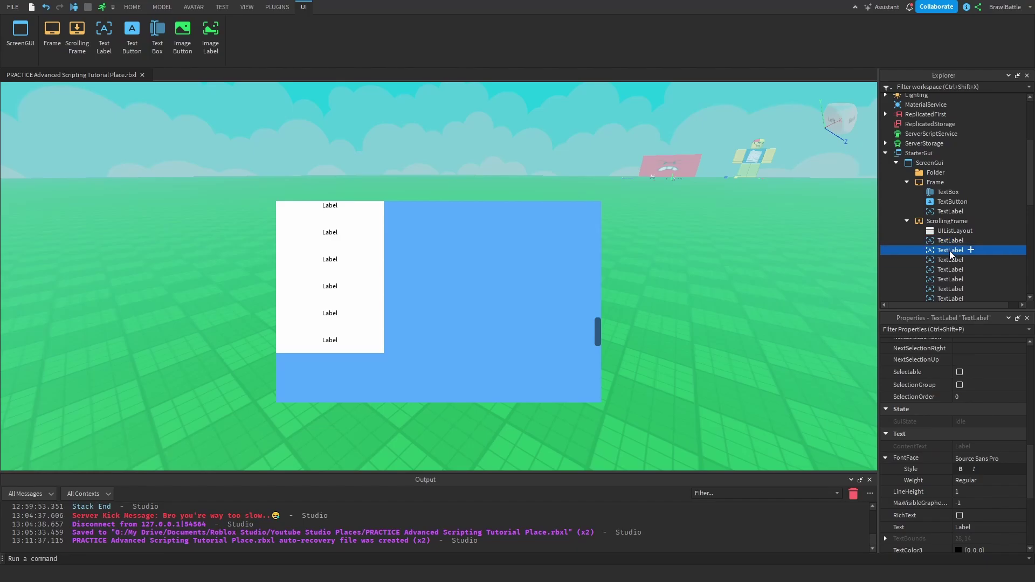
click(952, 269)
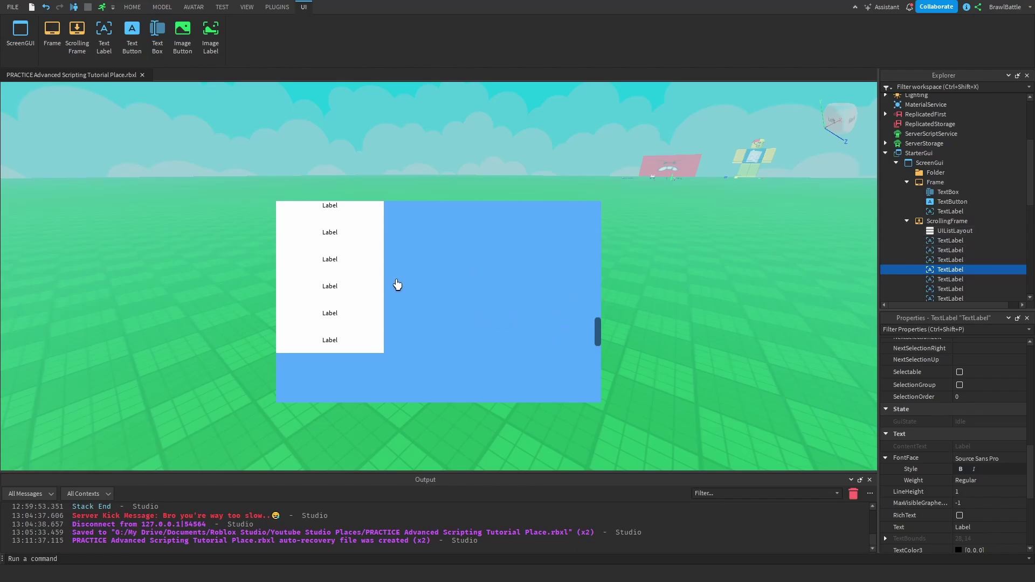
scroll(352, 262, up, 1)
scroll(354, 268, down, 2)
click(542, 300)
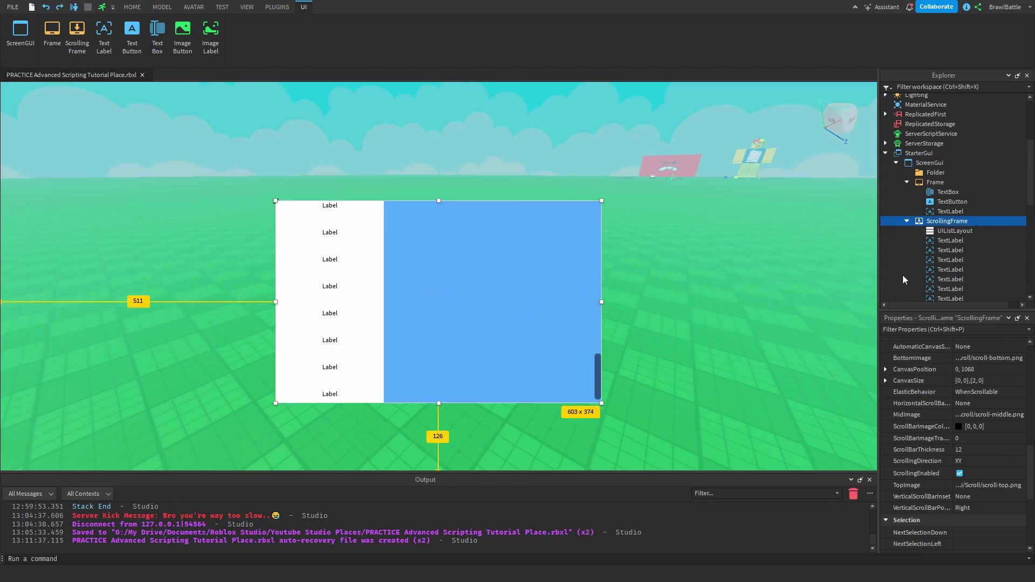
Set the ScrollingFrame's AutomaticCanvasSize to Y
scroll(956, 400, up, 1)
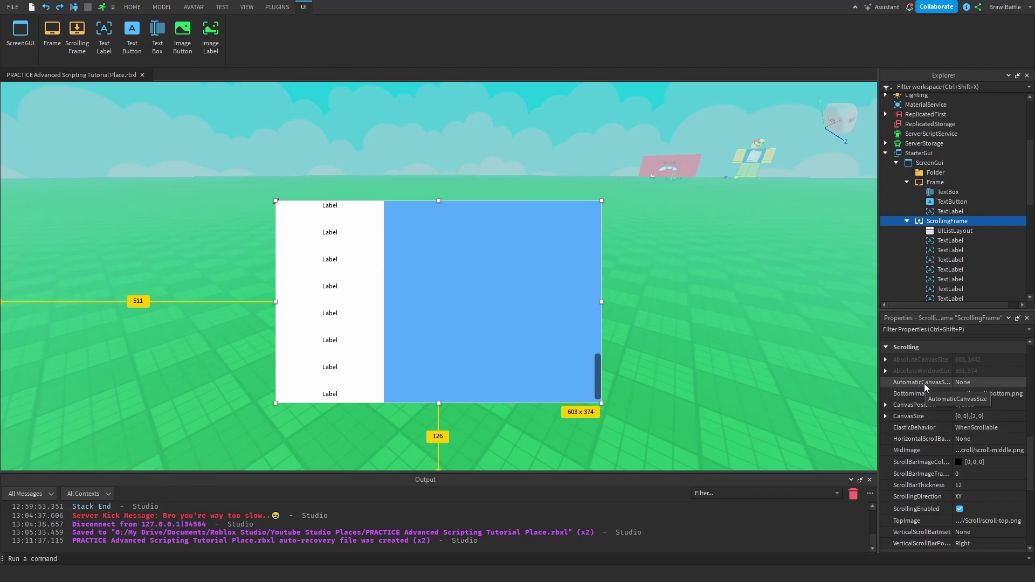
click(963, 382)
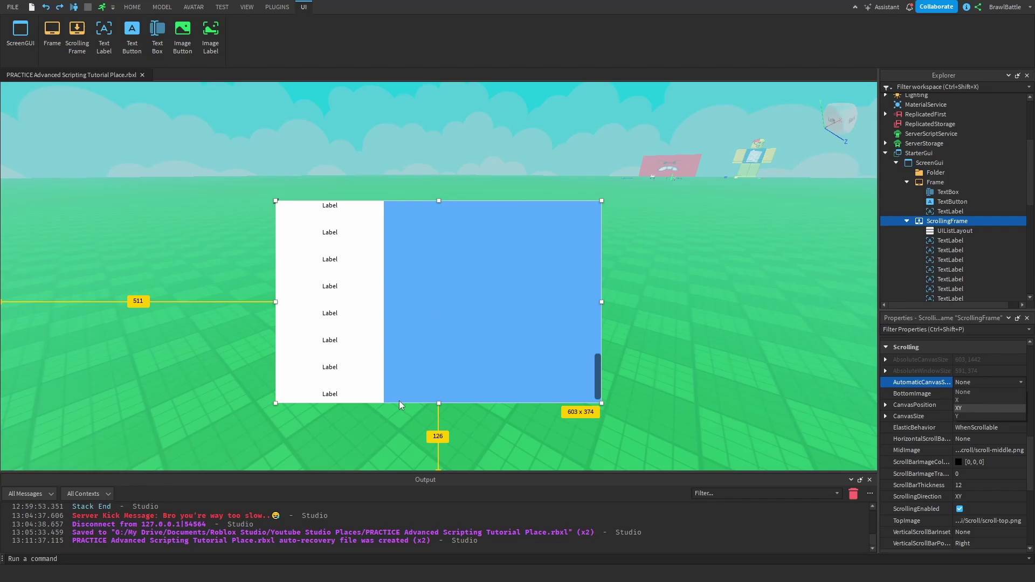
click(967, 416)
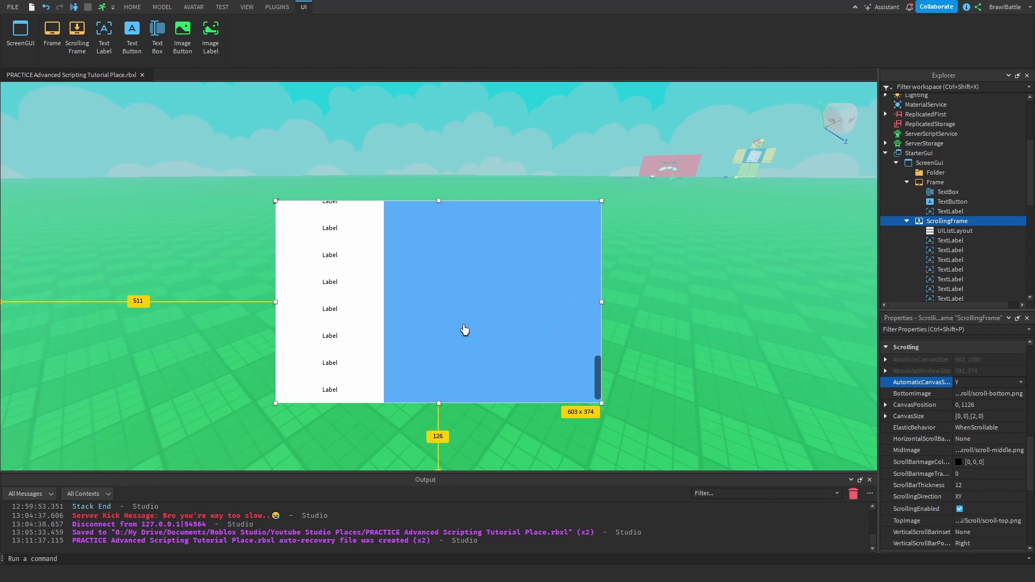
Duplicate the last TextLabel in the ScrollingFrame repeatedly to lengthen the stack, and check the scrollable canvas
scroll(943, 251, down, 5)
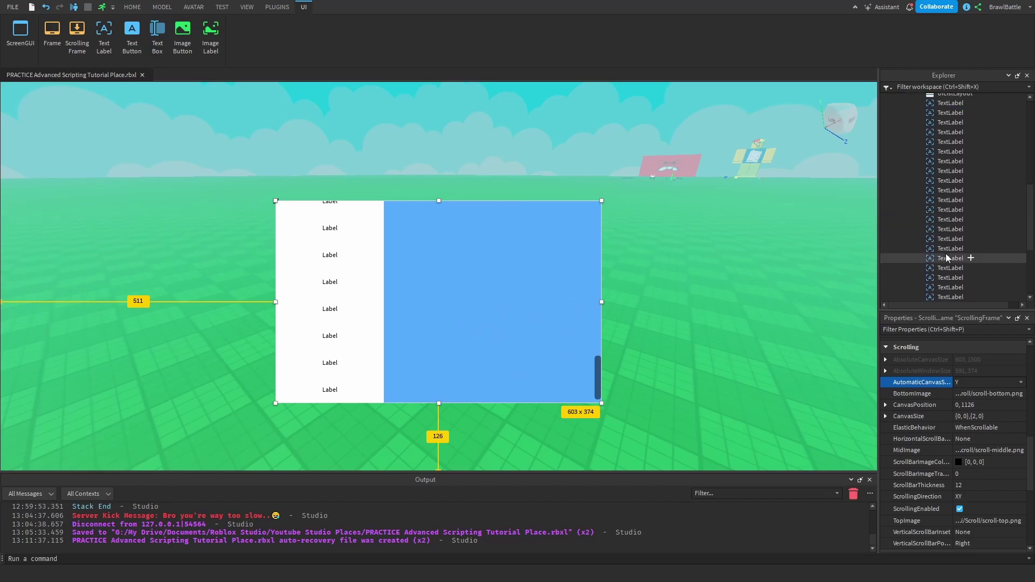
scroll(946, 254, down, 2)
scroll(947, 247, down, 2)
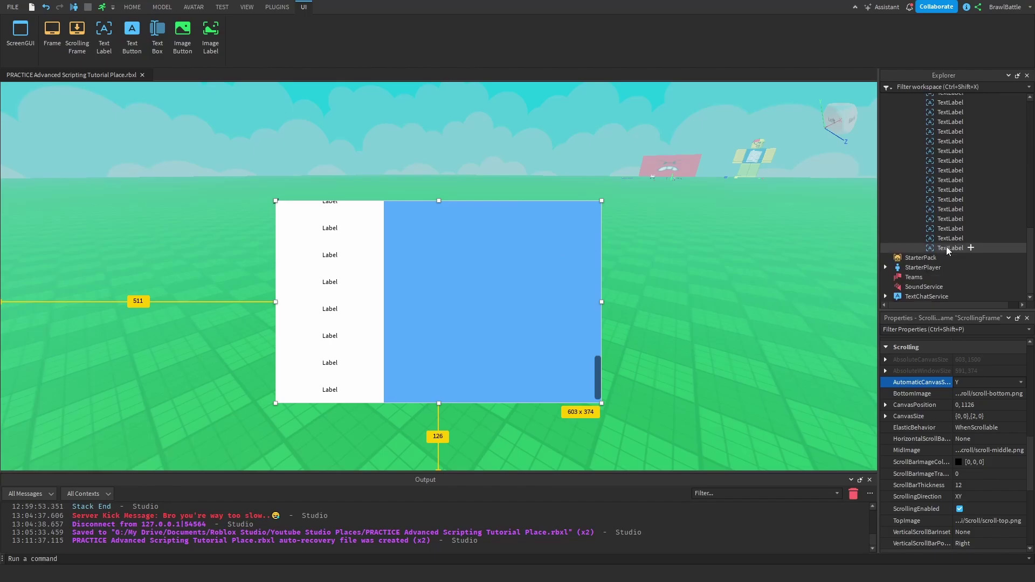
click(955, 251)
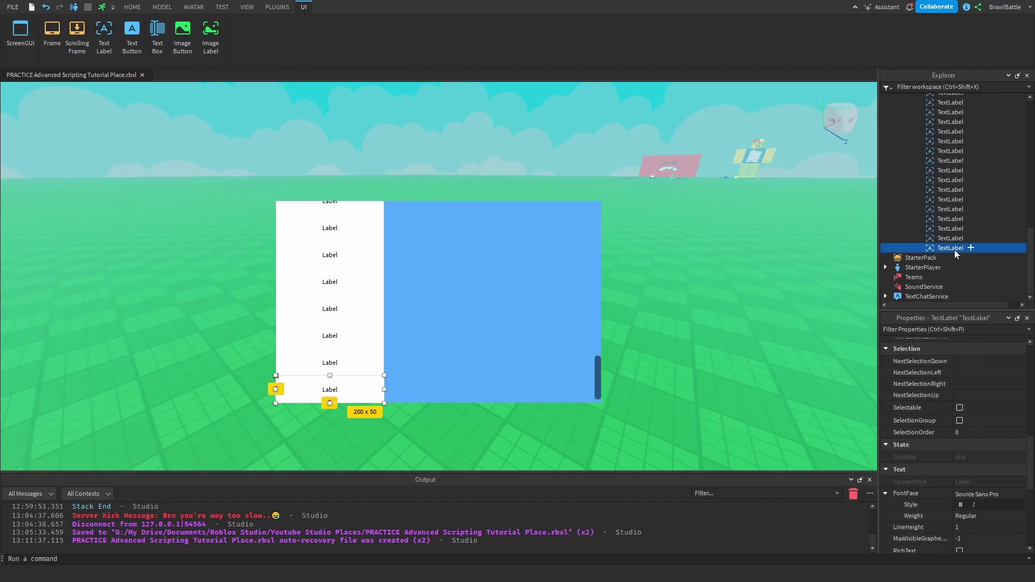
key(ctrl+d)
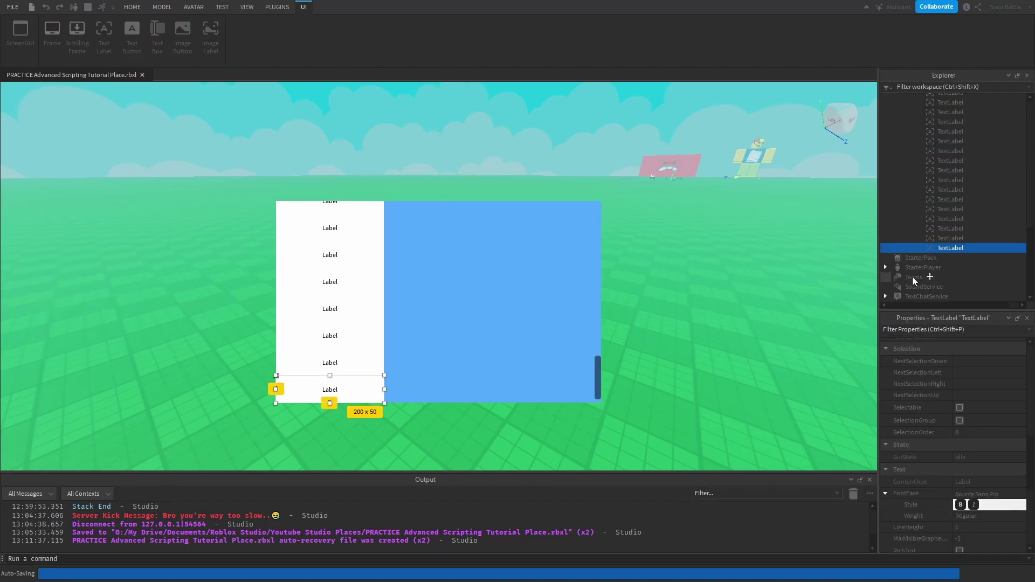
key(ctrl+d)
key(ctrl+d)
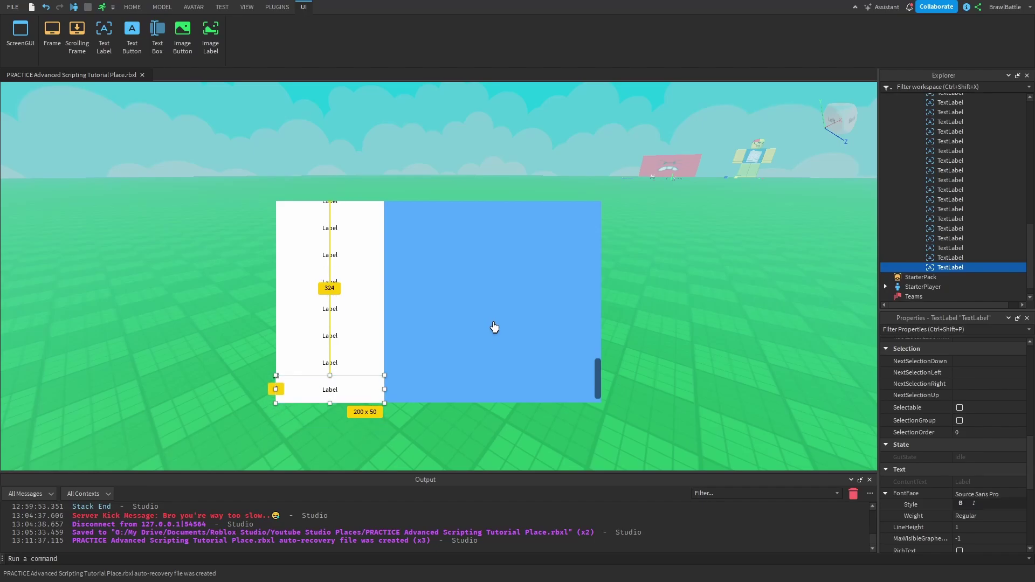
key(ctrl+d)
key(ctrl+d)
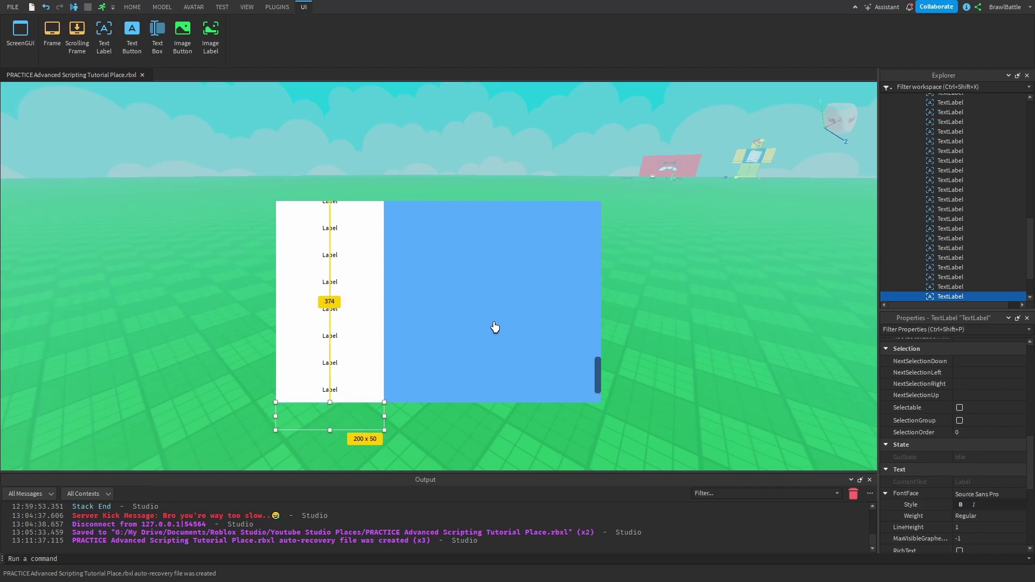
key(ctrl+d)
key(ctrl+d)
key(ctrl+d)
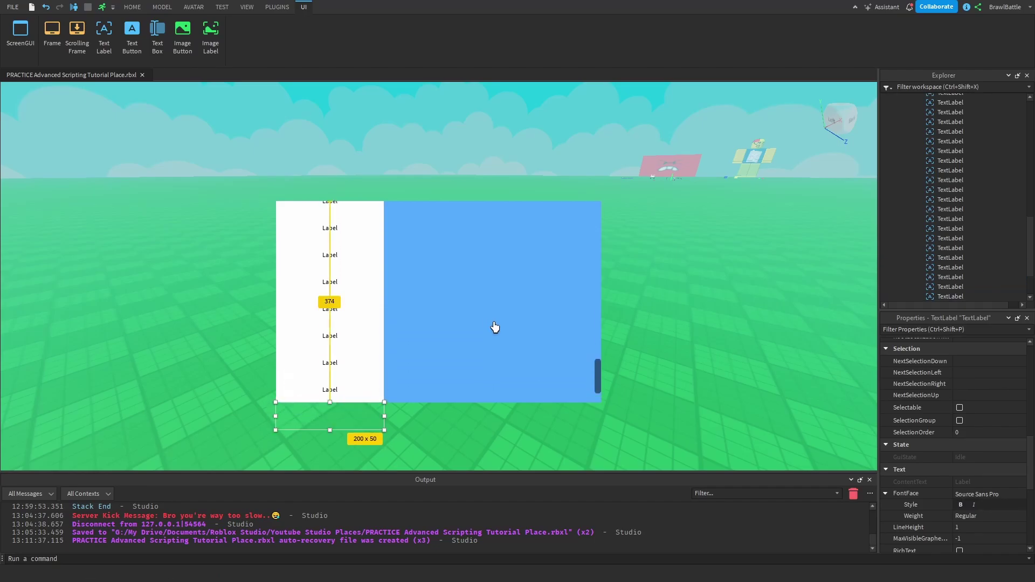
key(ctrl+d)
key(ctrl+d)
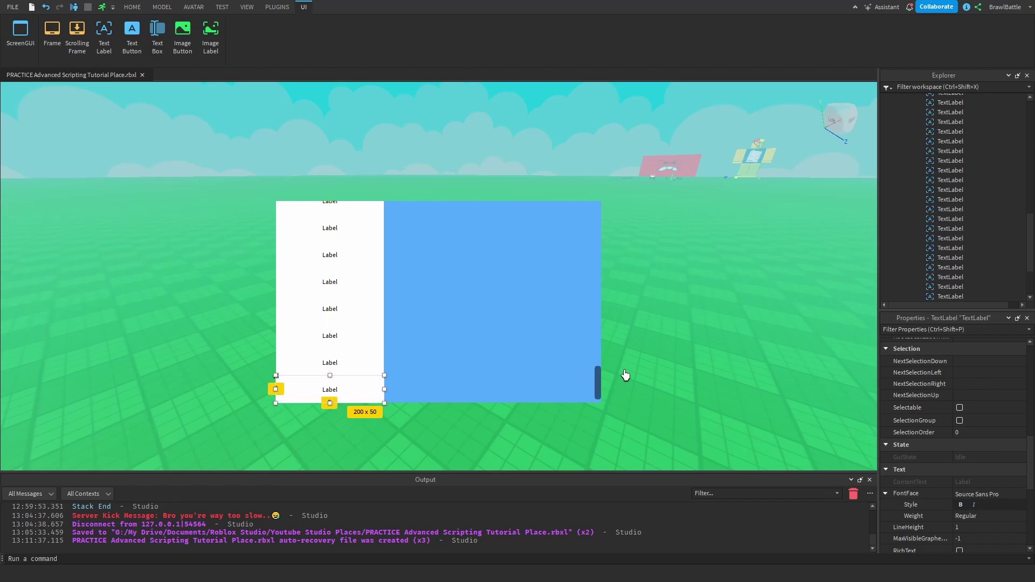
scroll(952, 437, up, 2)
scroll(953, 436, down, 3)
Set the ScrollingFrame's AutomaticCanvasSize to XY
scroll(964, 277, up, 6)
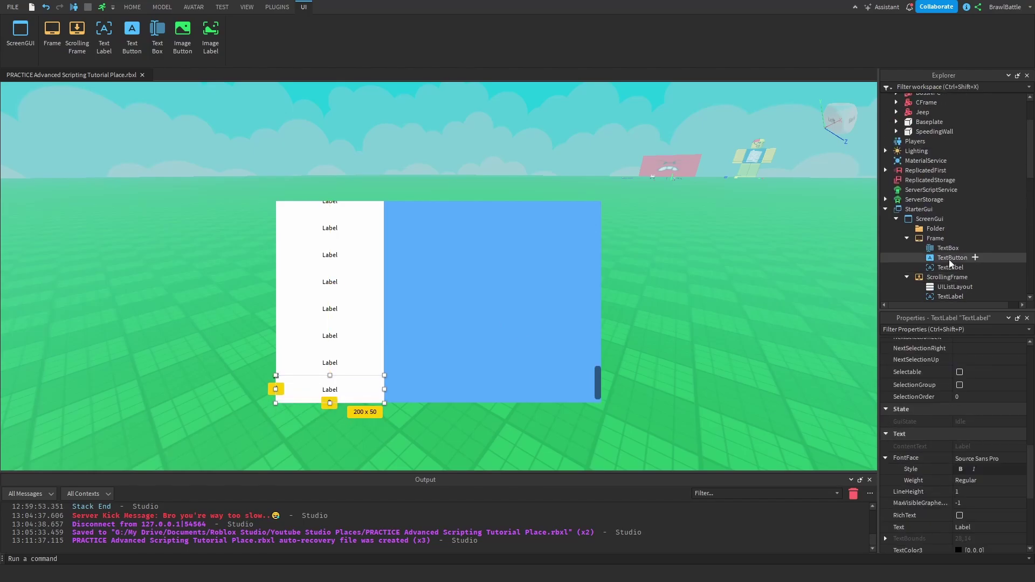
click(943, 224)
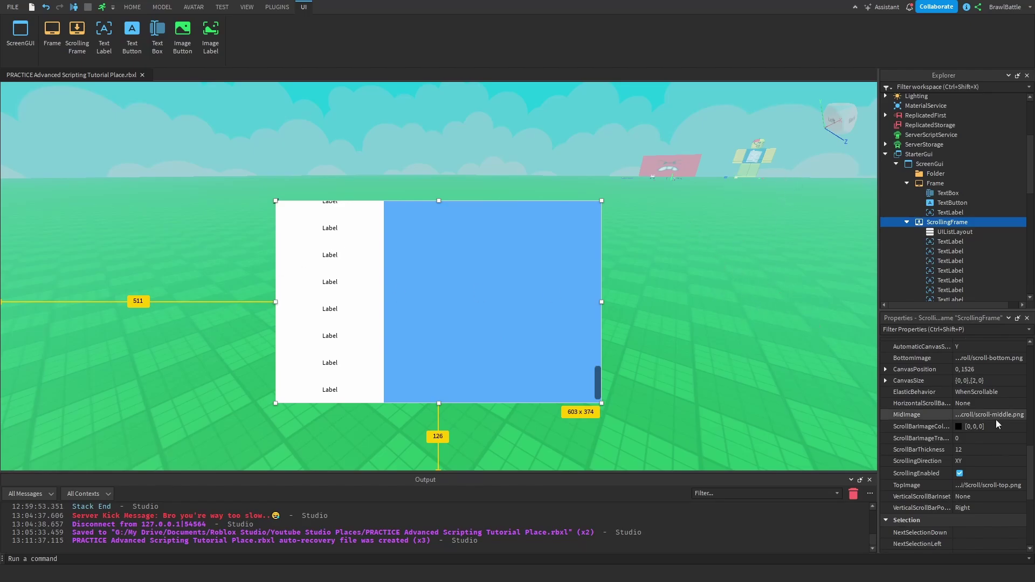
scroll(986, 482, up, 2)
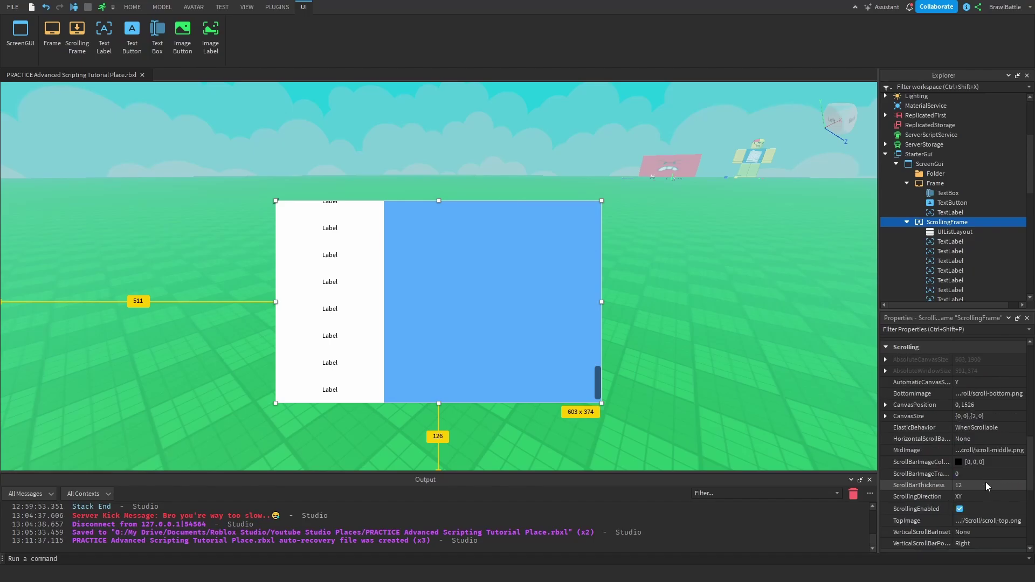
click(989, 384)
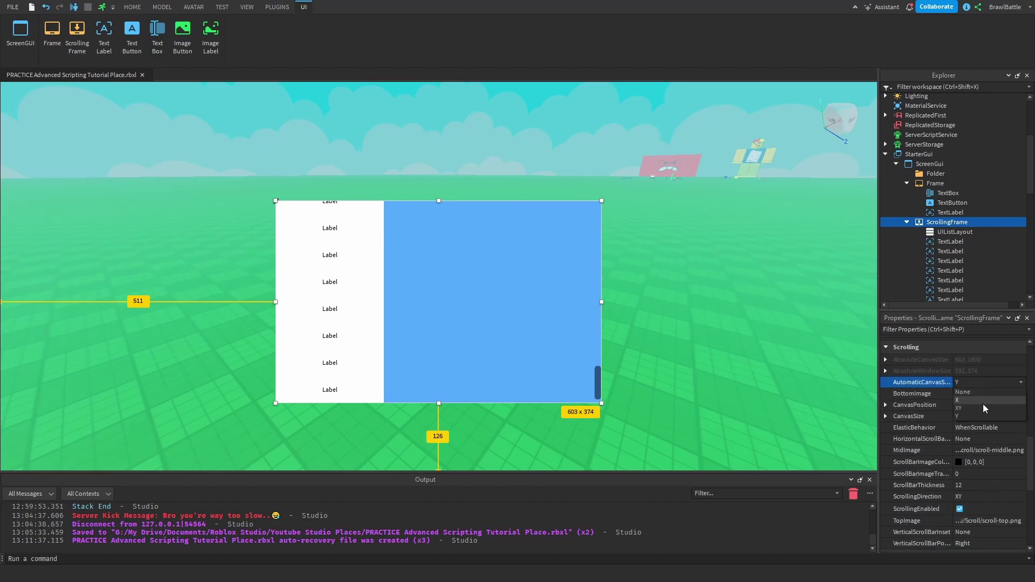
click(962, 408)
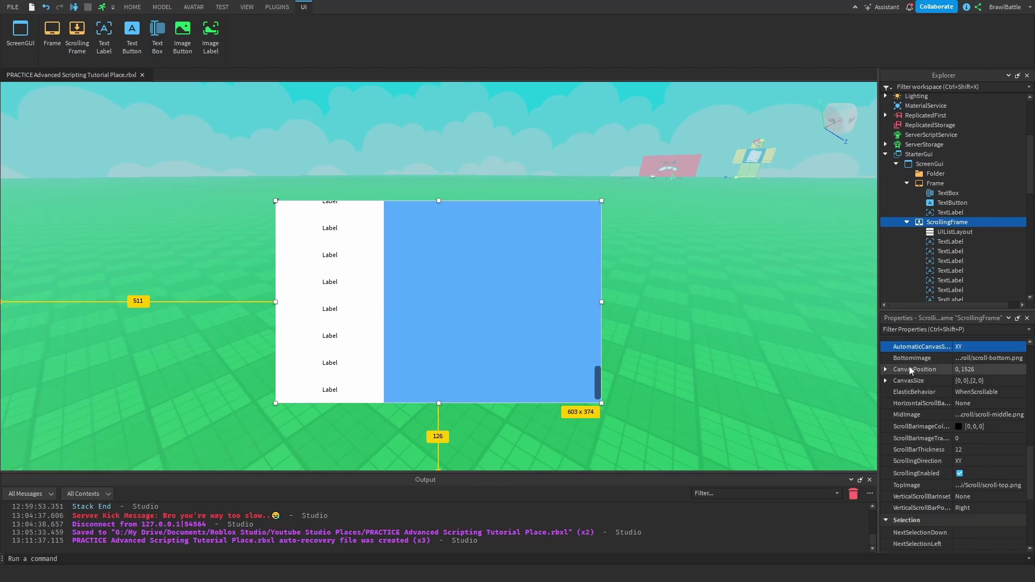
scroll(944, 376, up, 2)
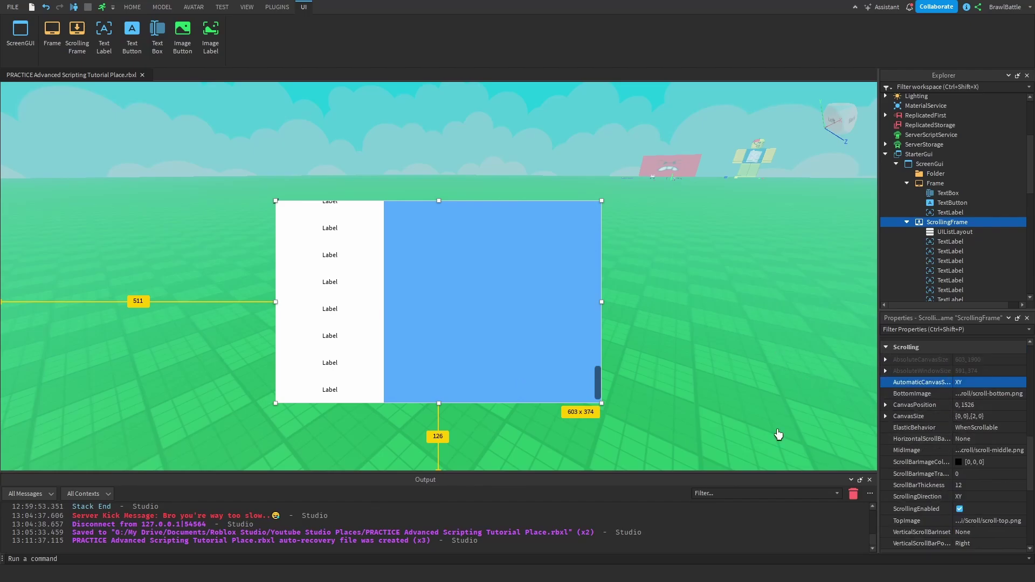
Set the ScrollingFrame's ScrollBarImageColor to the muted purple basic color with RGB 170, 85, 127
scroll(917, 393, down, 2)
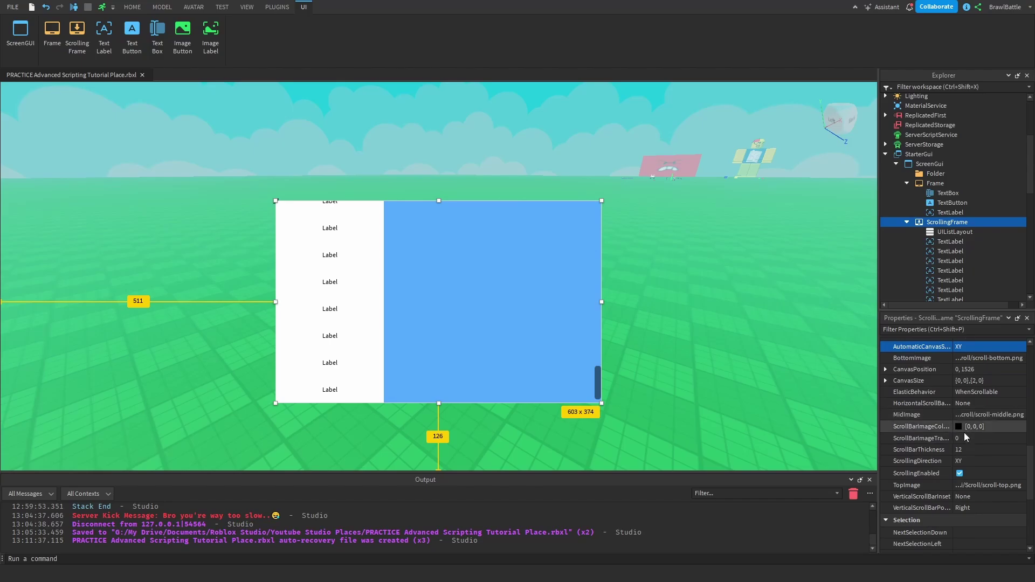
click(960, 427)
click(480, 221)
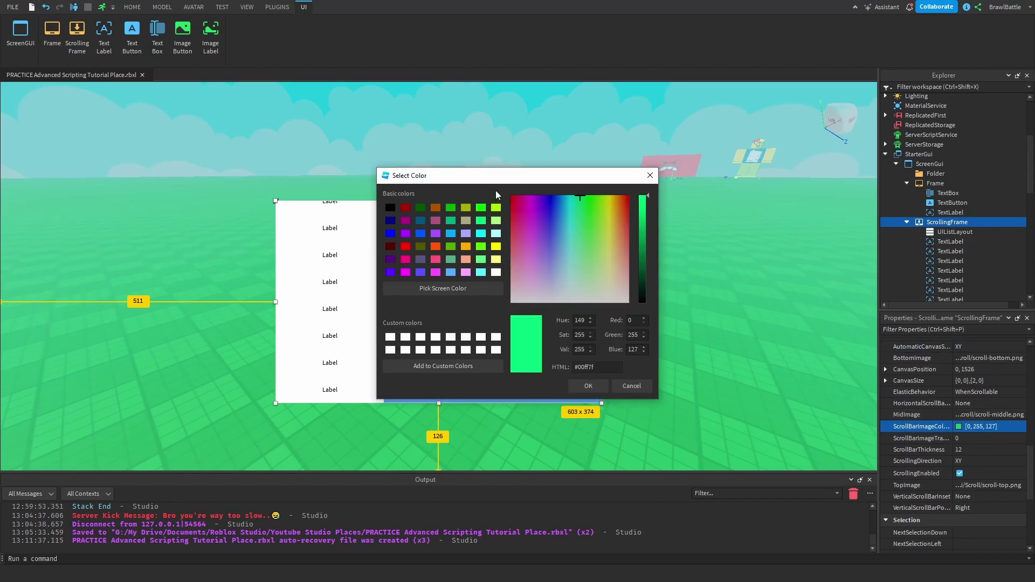
drag(444, 180, 289, 158)
click(265, 212)
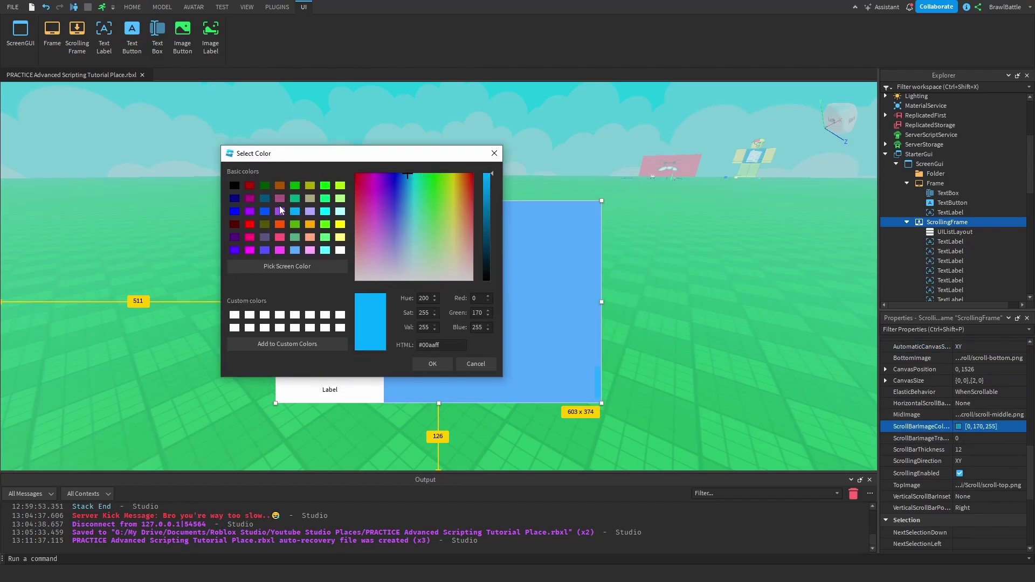
click(280, 198)
click(432, 365)
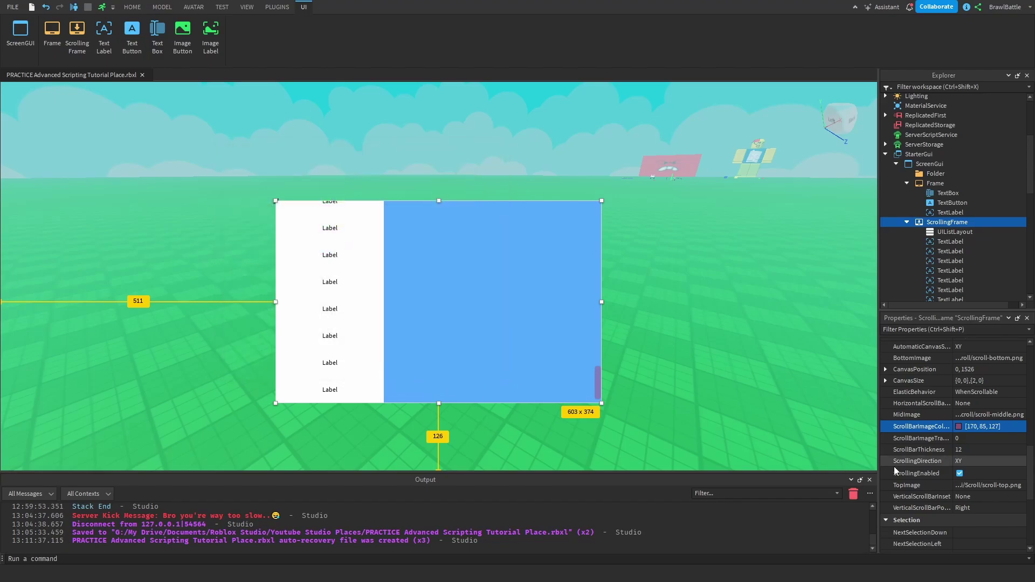
Set the ScrollingFrame's ScrollBarThickness to 20 and try a scroll bar image transparency of 0.5
click(978, 450)
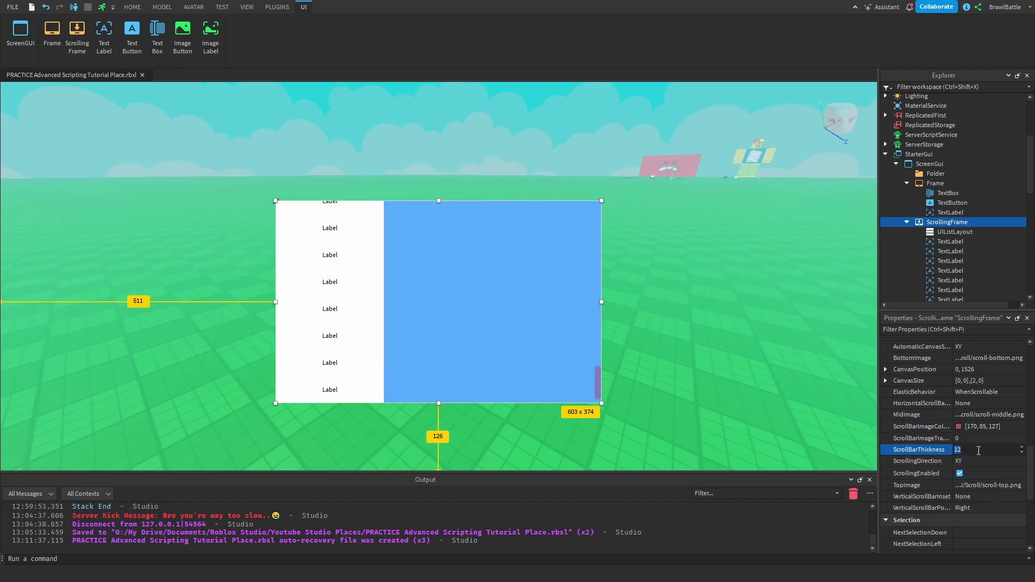
key(Return)
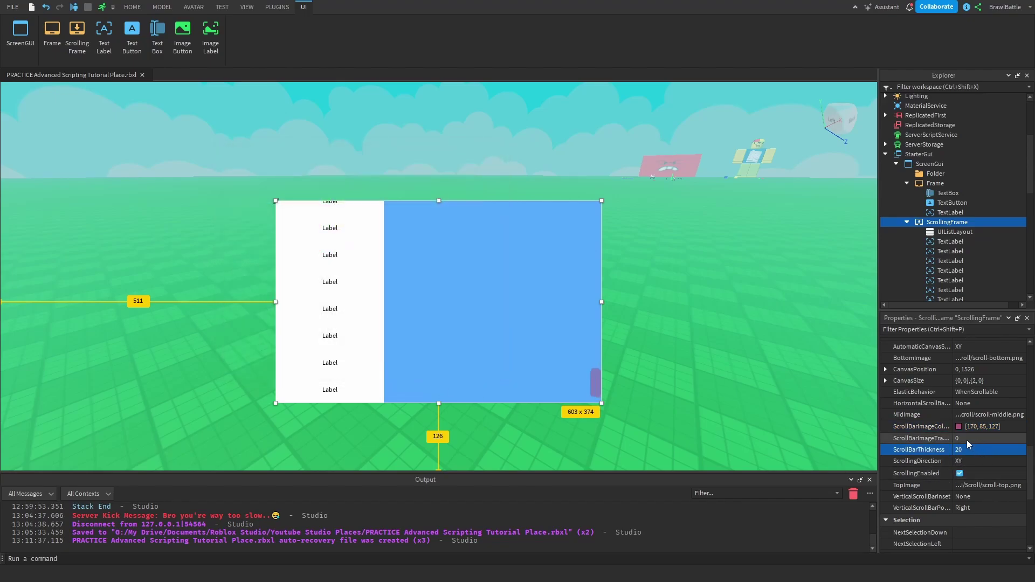
click(960, 439)
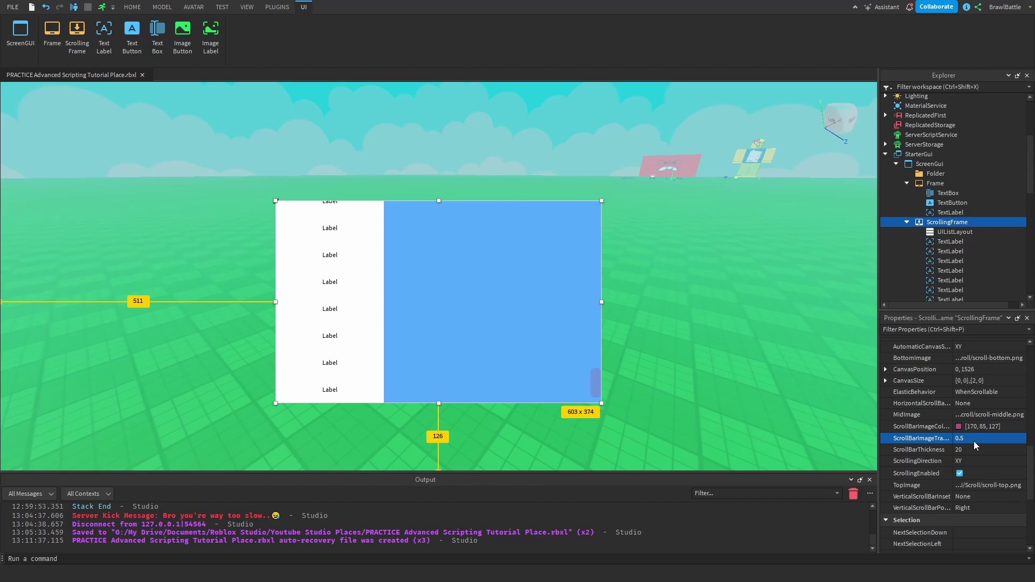
click(1029, 477)
Expand the ScrollingFrame's CanvasPosition and examine how its values respond while scrolling the canvas to its upper end
click(887, 370)
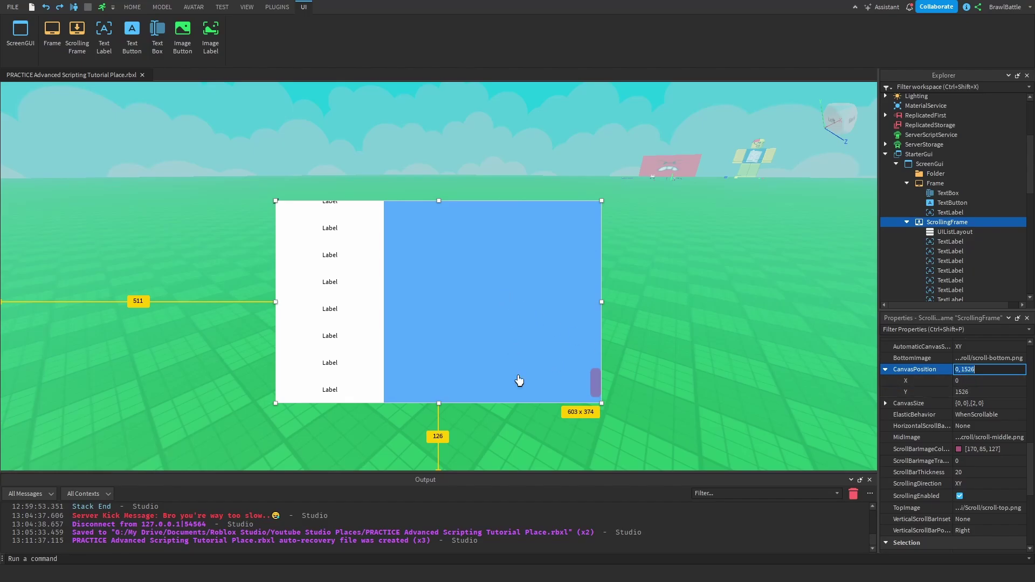
scroll(516, 351, up, 10)
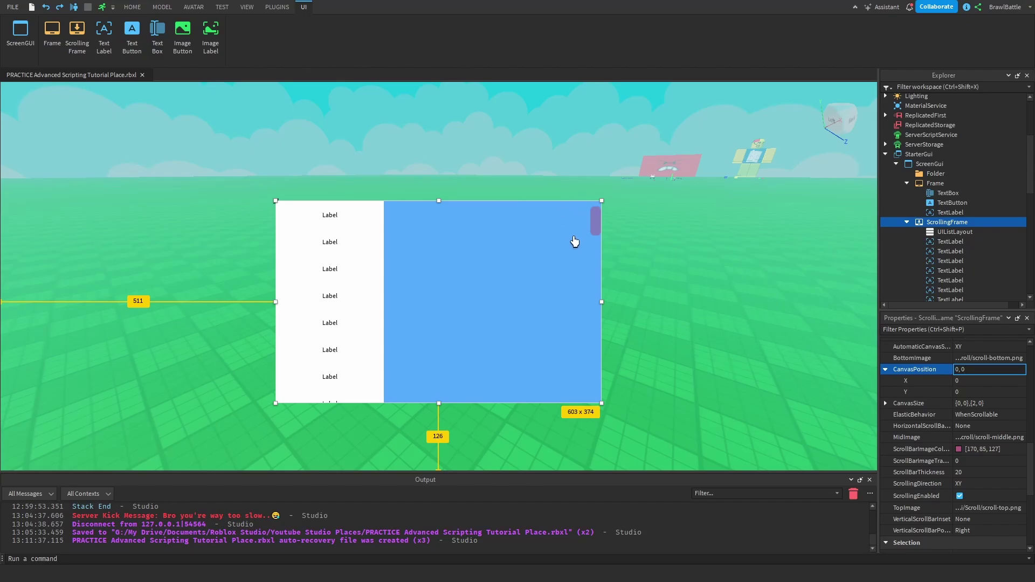
Scroll the ScrollingFrame's canvas down to its lower end and back up, checking how the CanvasPosition Y value responds
scroll(490, 321, down, 3)
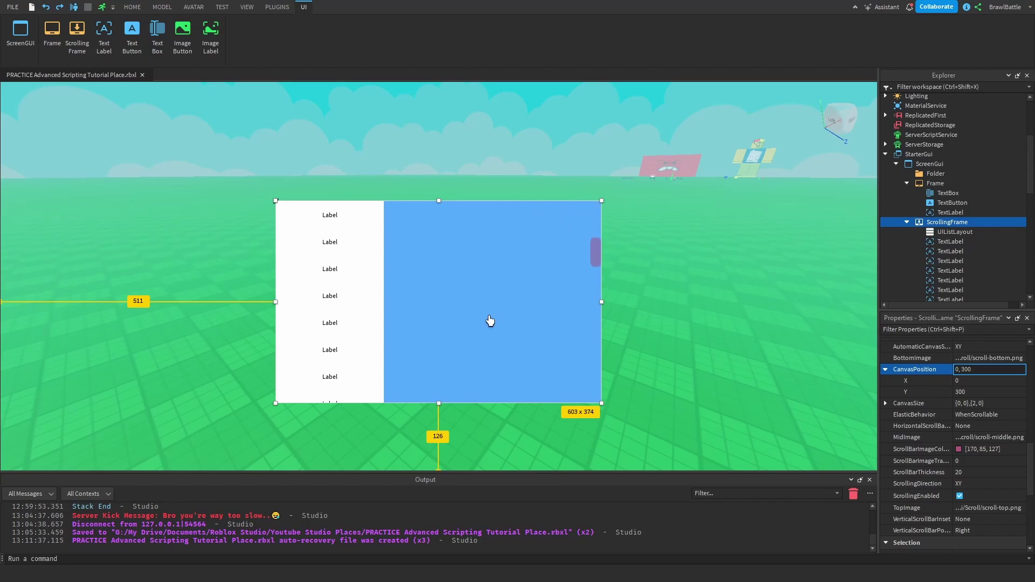
scroll(491, 321, down, 3)
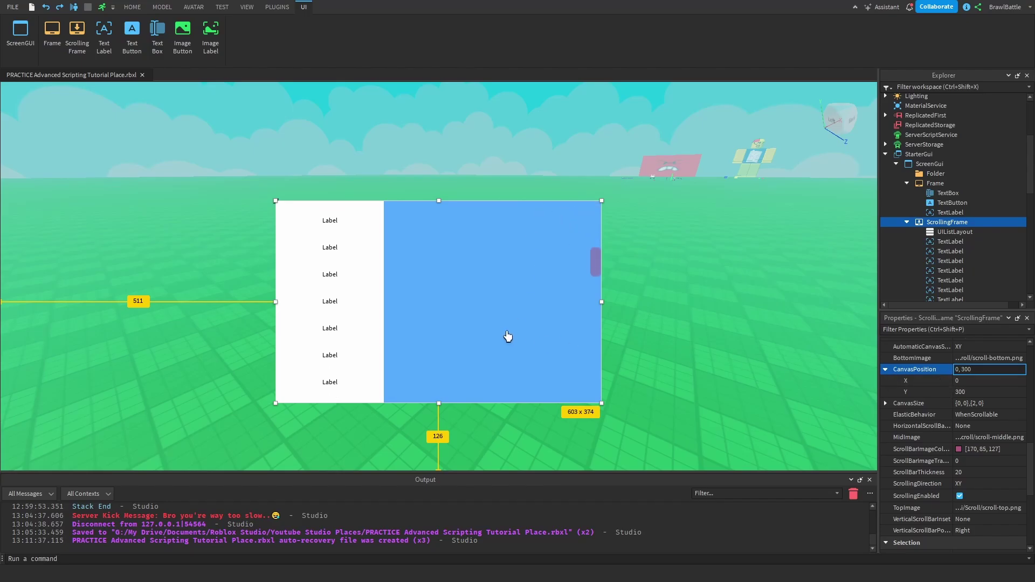
scroll(508, 337, down, 9)
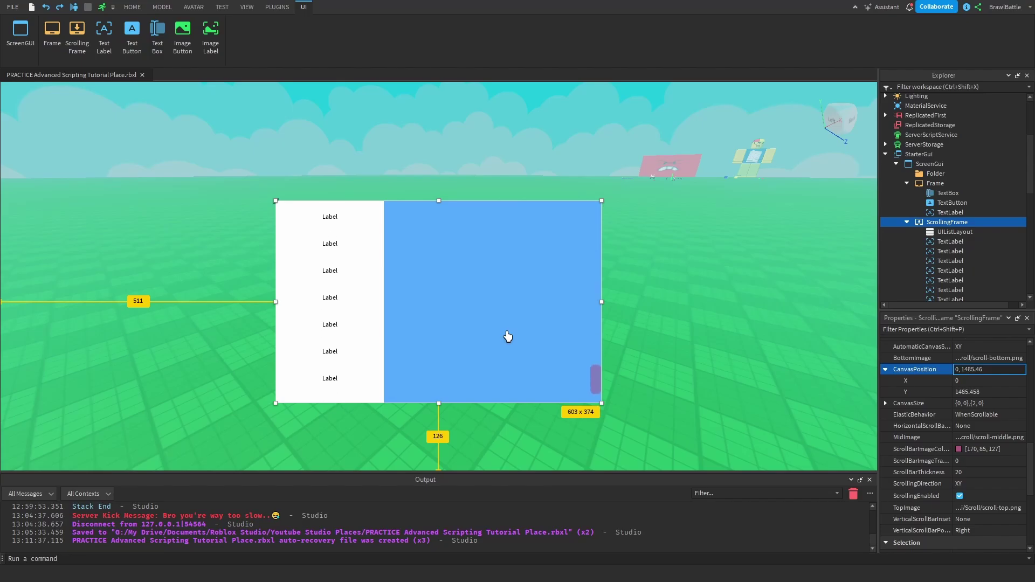
scroll(509, 337, up, 15)
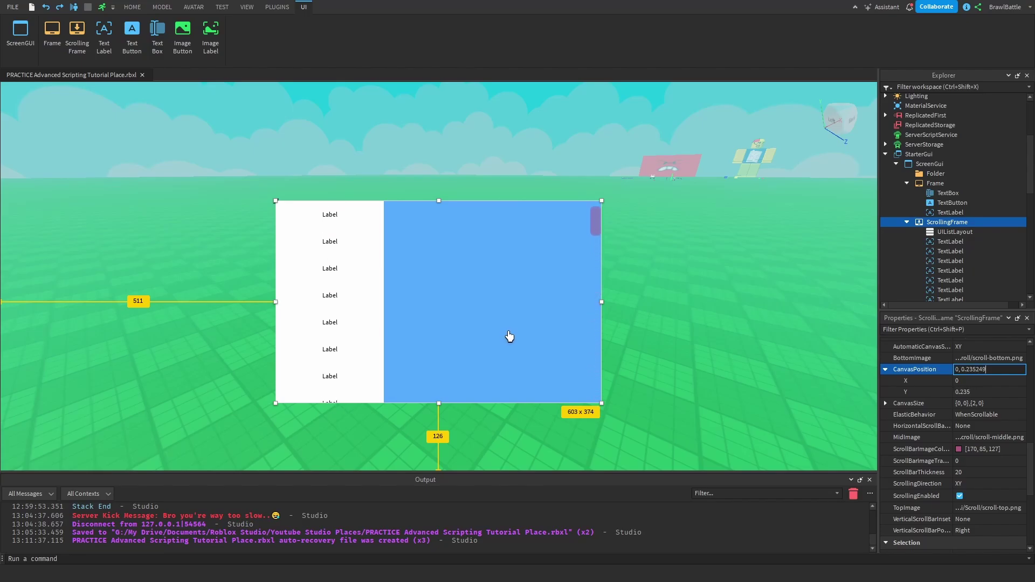
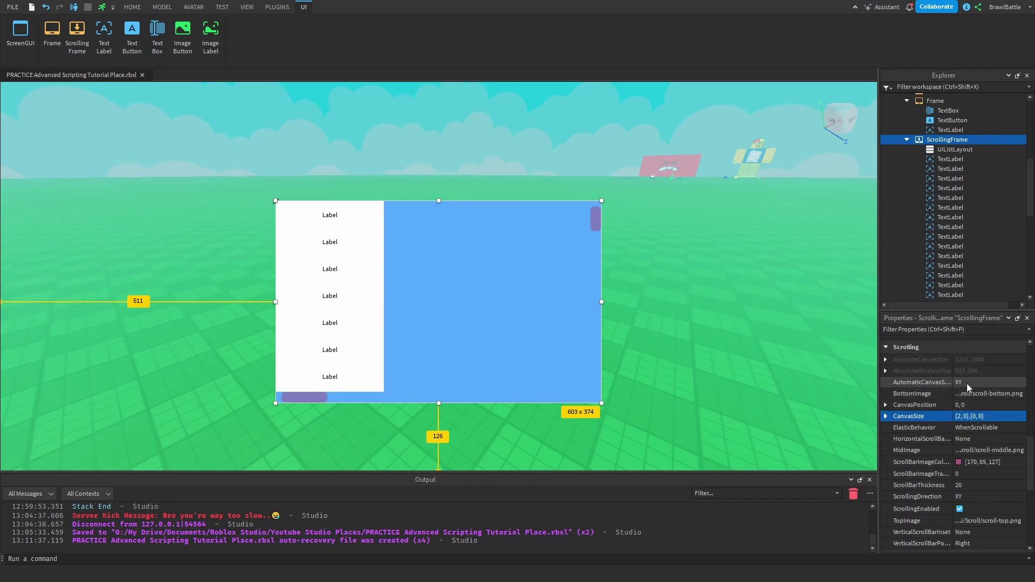
Set the ScrollingFrame's AutomaticCanvasSize to X and test scrolling the canvas horizontally to its far end and back
click(967, 384)
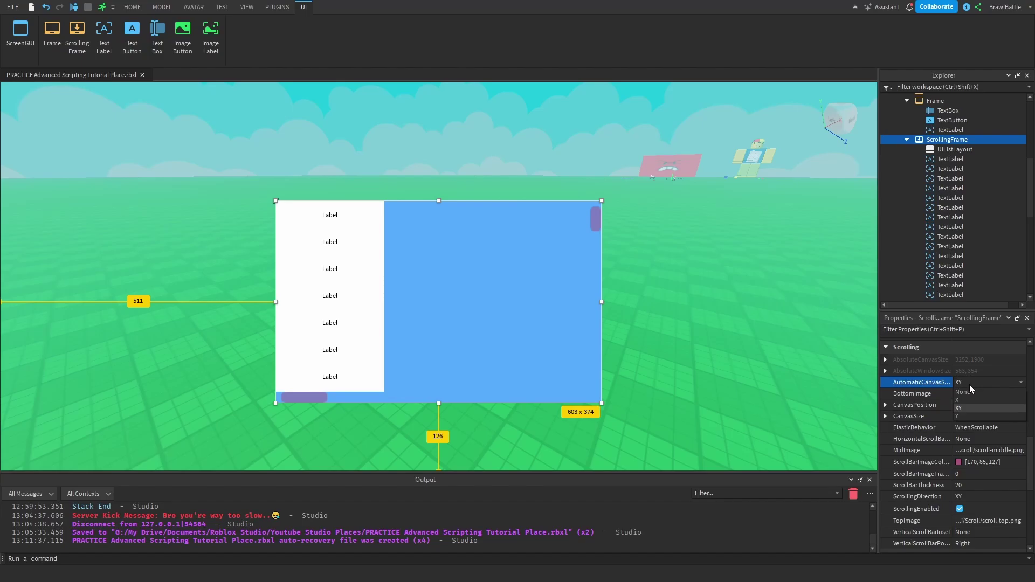
click(966, 399)
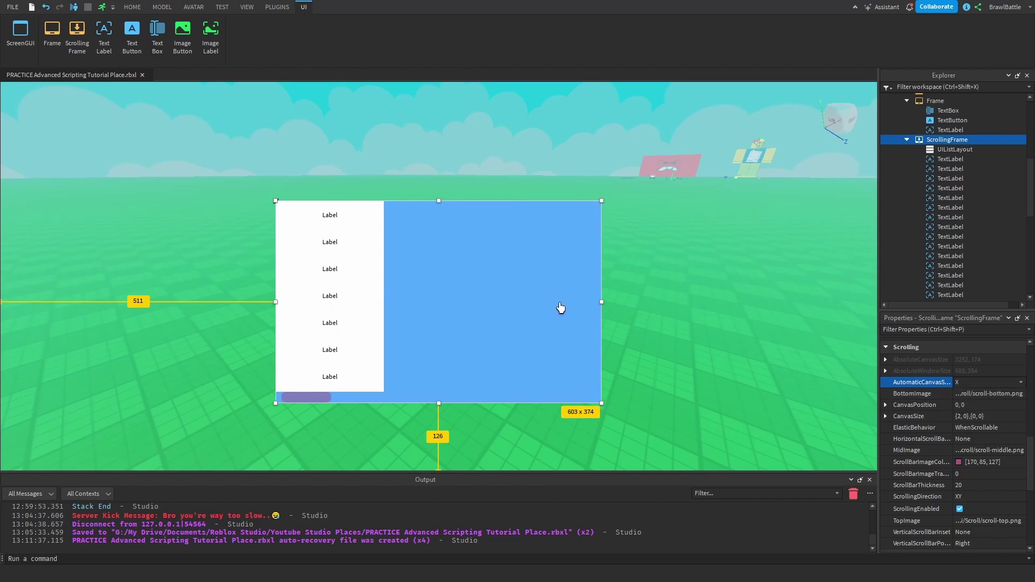
key(Down)
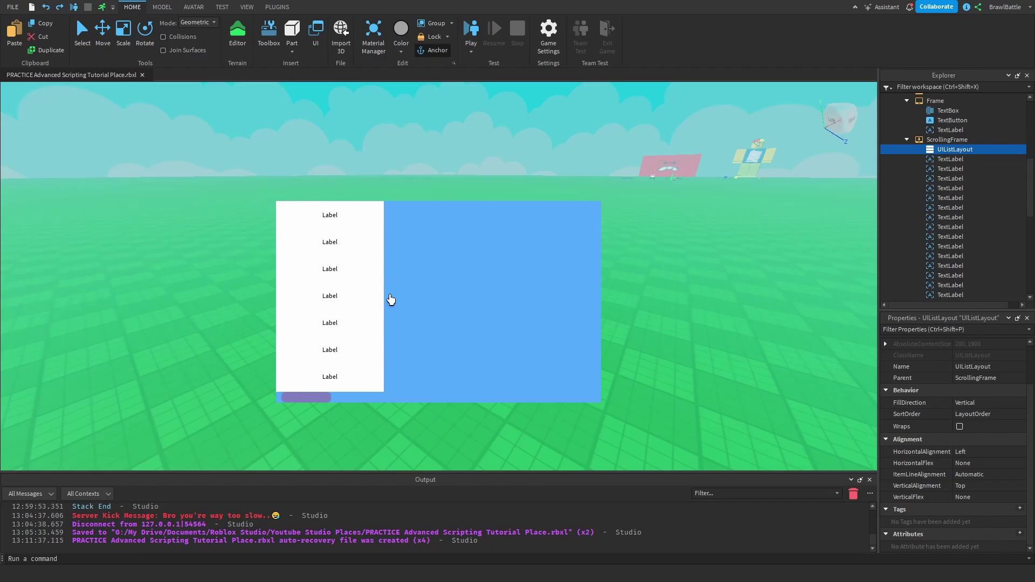
scroll(413, 292, down, 3)
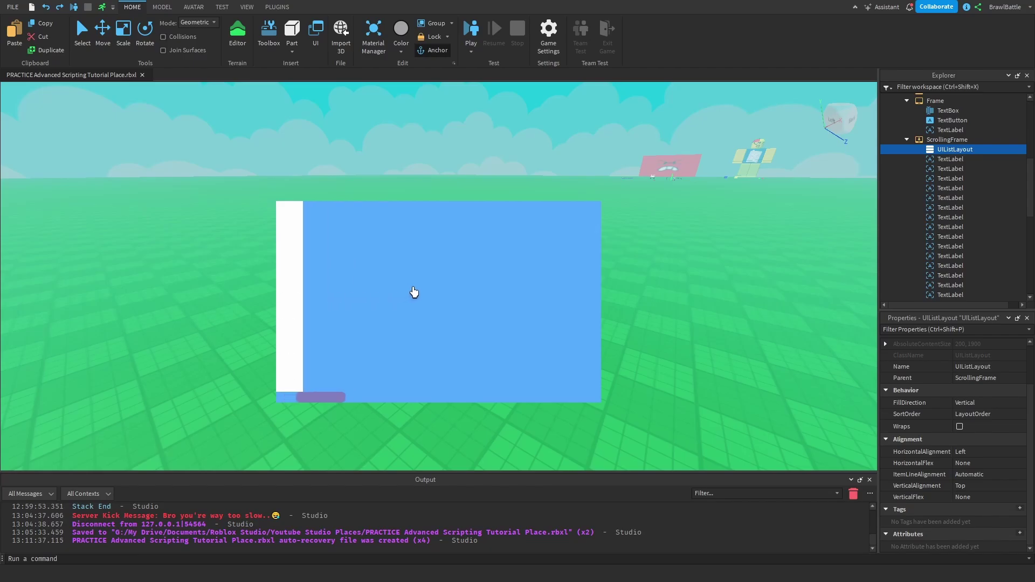
scroll(414, 292, down, 2)
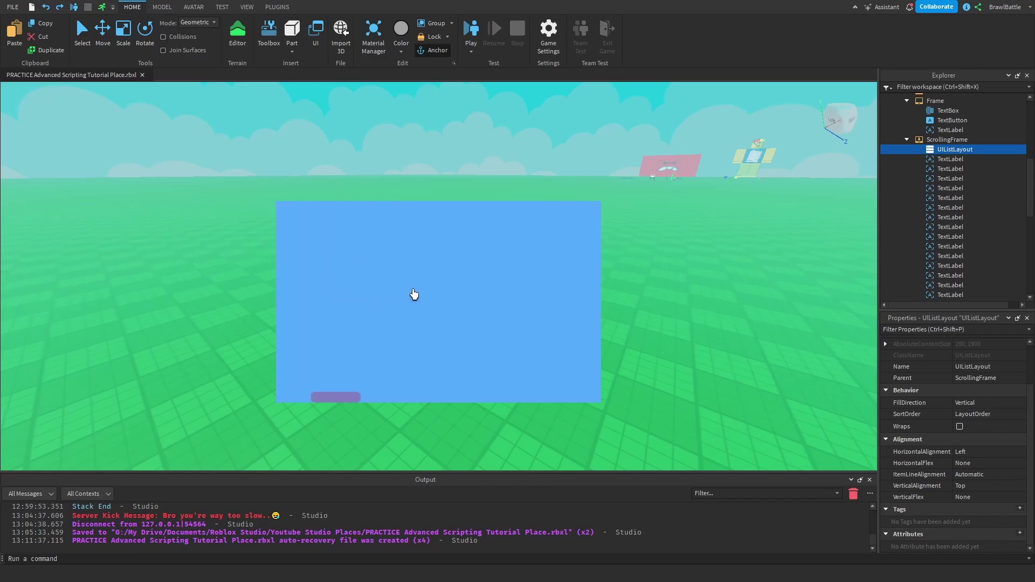
scroll(419, 294, down, 6)
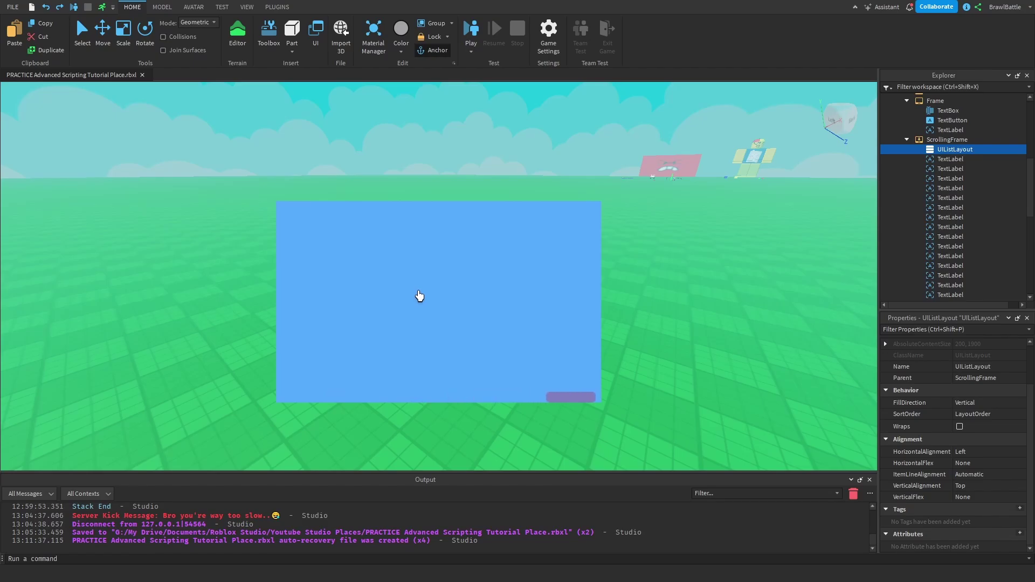
scroll(419, 296, up, 6)
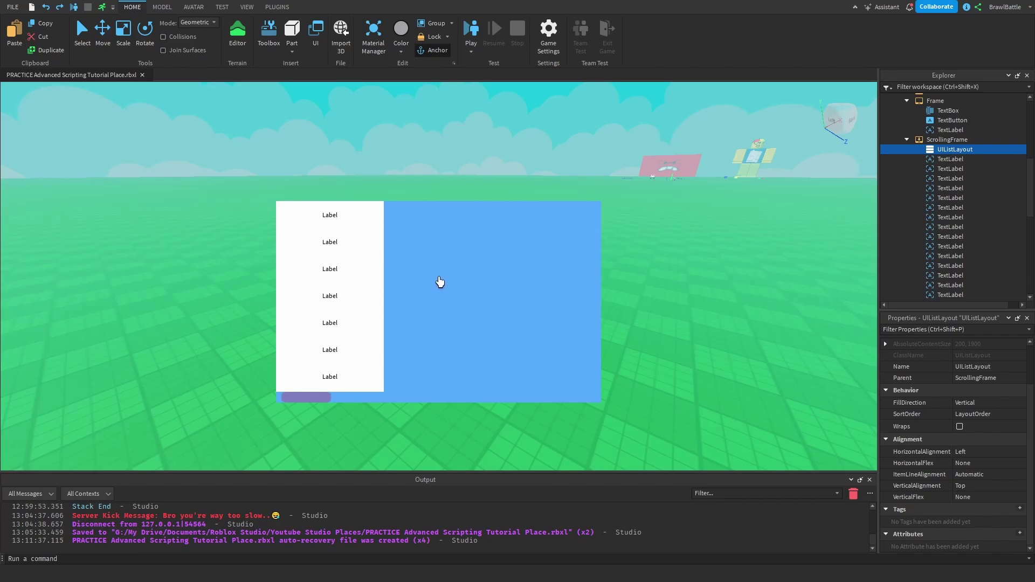
Reselect the ScrollingFrame and review the available AutomaticCanvasSize options without choosing another one
key(Left)
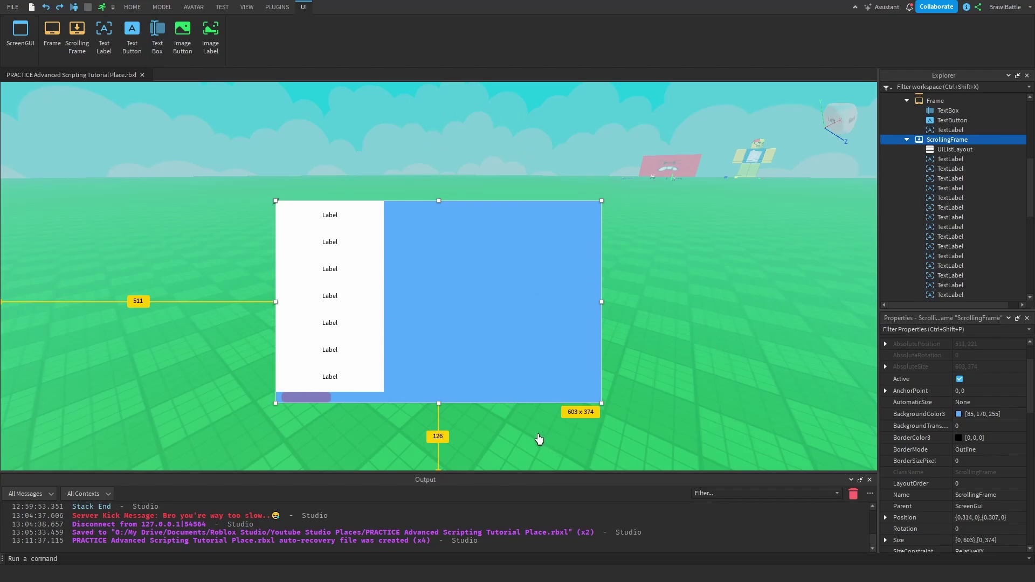
scroll(972, 453, down, 10)
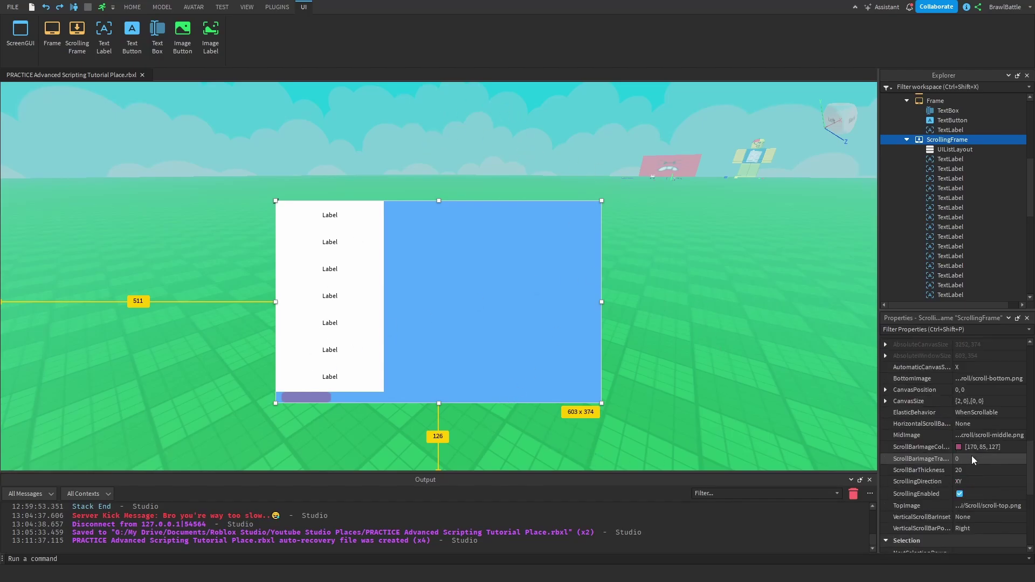
click(968, 368)
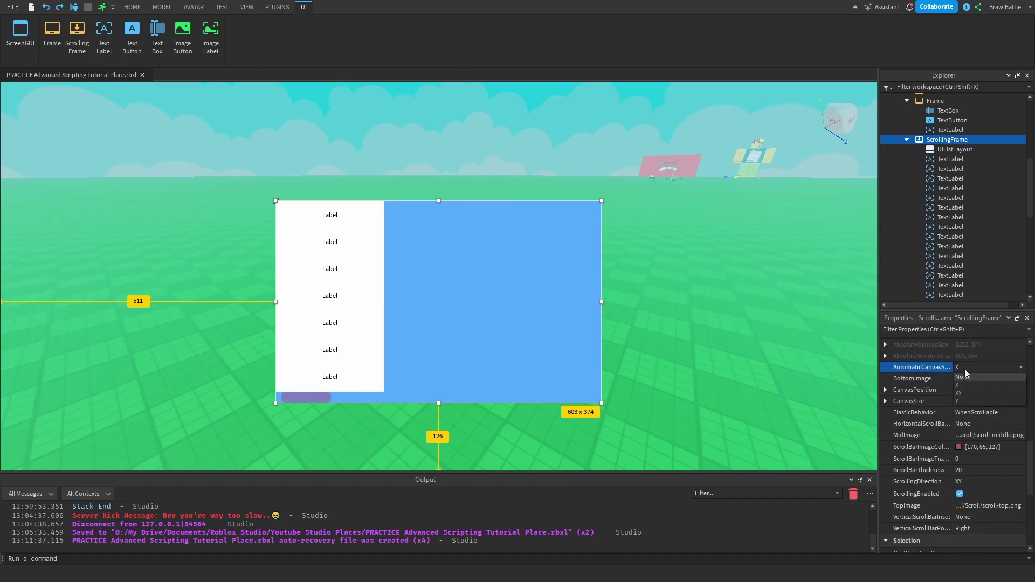
click(965, 369)
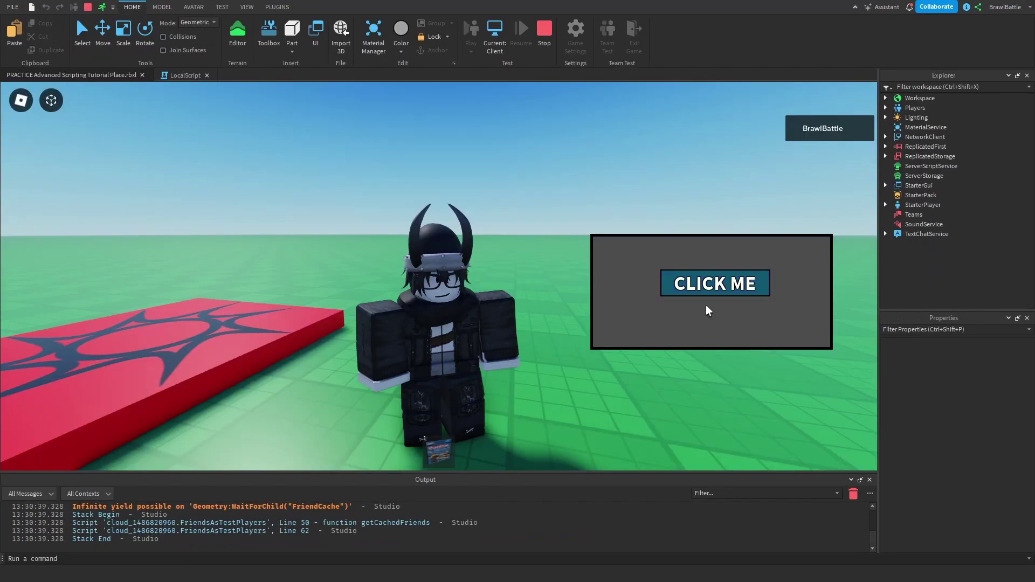
Playtest the button game by repeatedly activating the CLICK ME button wherever it moves around the grey frame
click(701, 297)
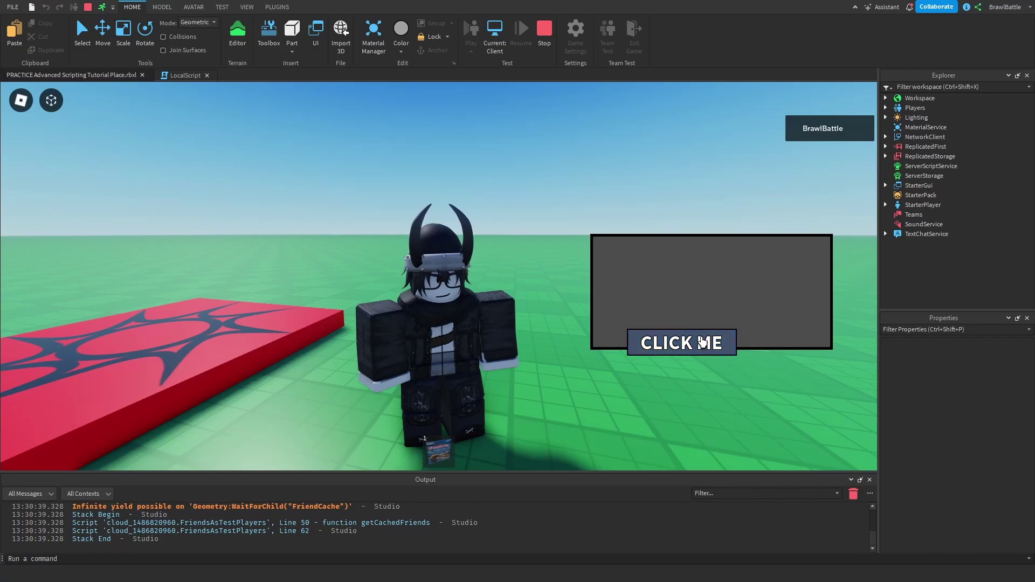
click(731, 290)
click(685, 325)
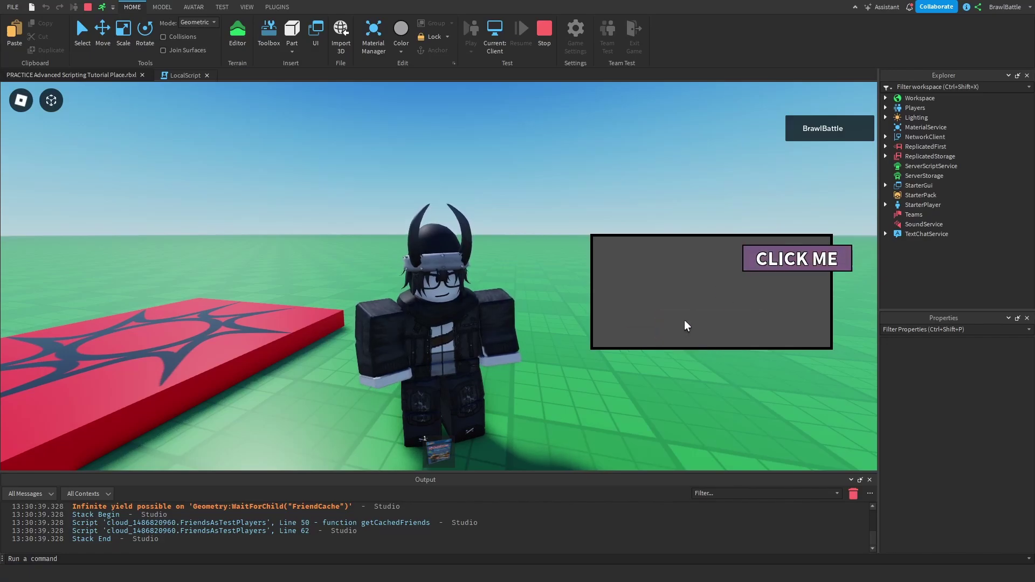
click(788, 268)
click(641, 270)
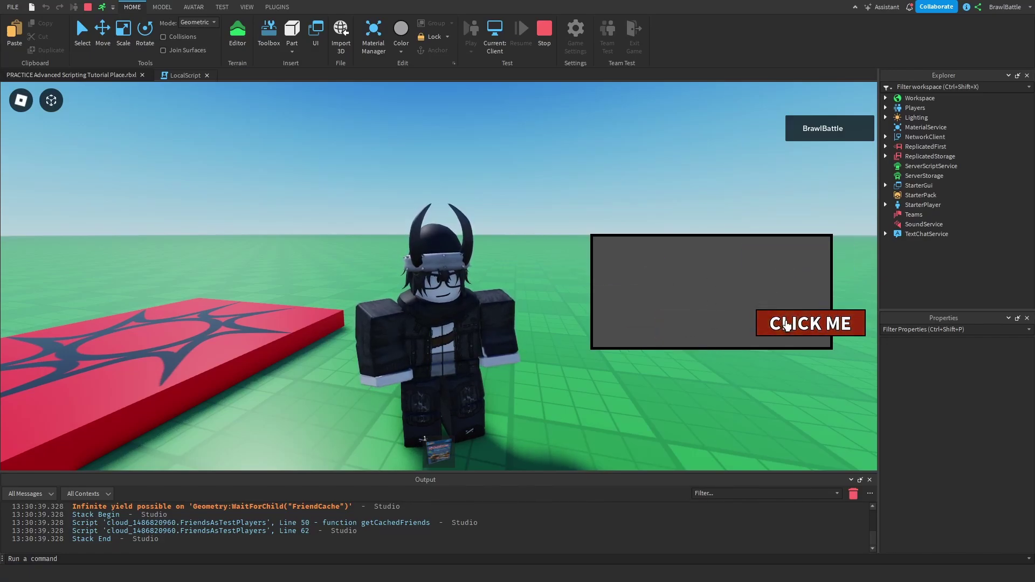
click(786, 322)
click(739, 291)
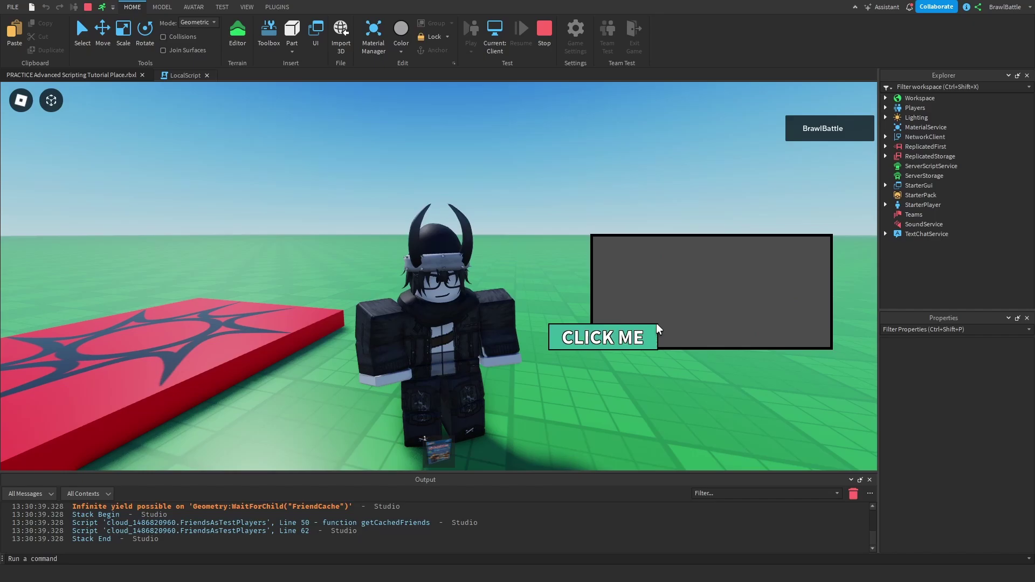
click(629, 339)
click(694, 308)
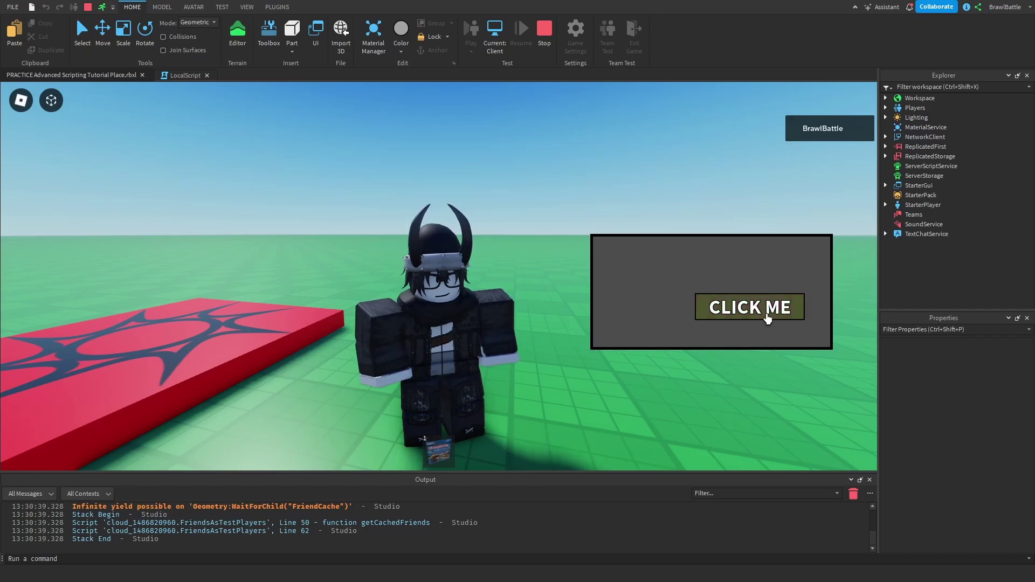
click(701, 302)
click(698, 298)
click(674, 304)
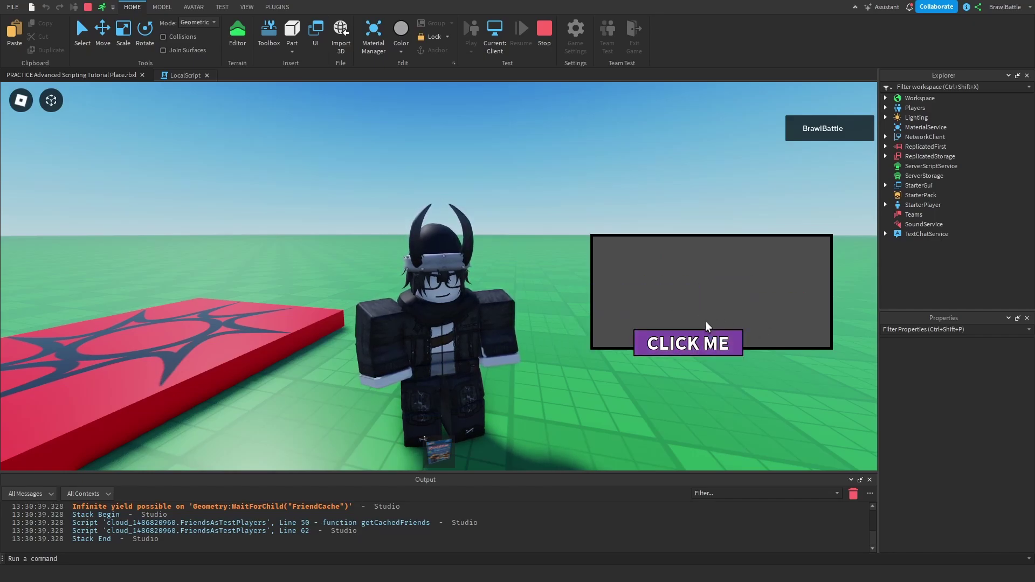
click(711, 350)
click(733, 273)
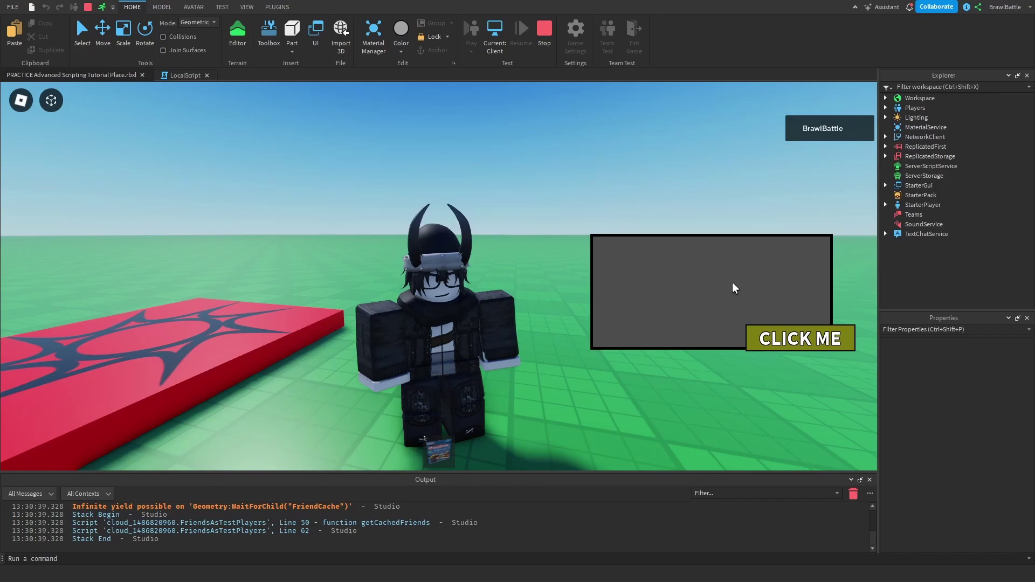
click(793, 347)
click(674, 306)
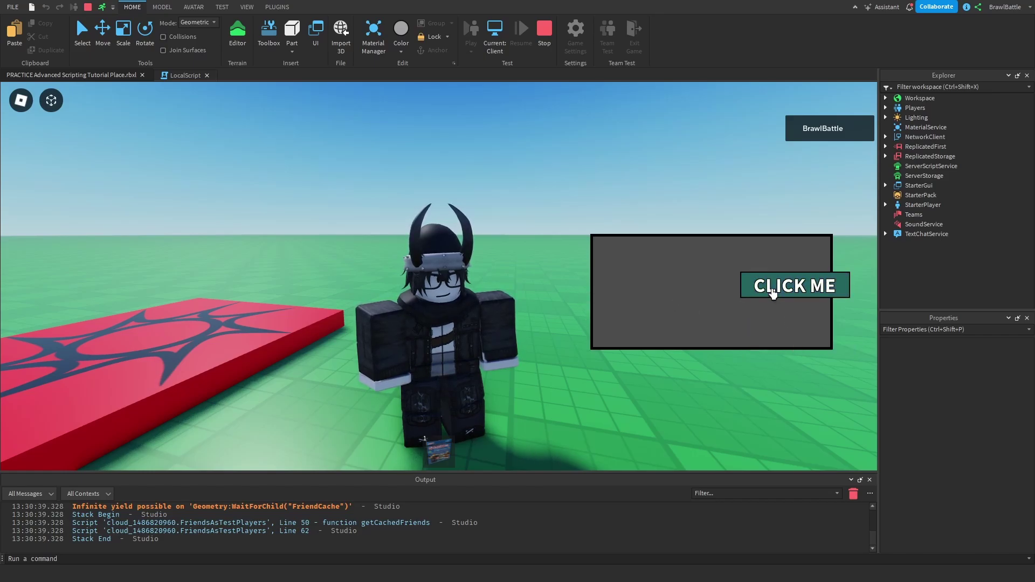
click(771, 294)
click(604, 330)
click(710, 305)
click(711, 305)
click(710, 305)
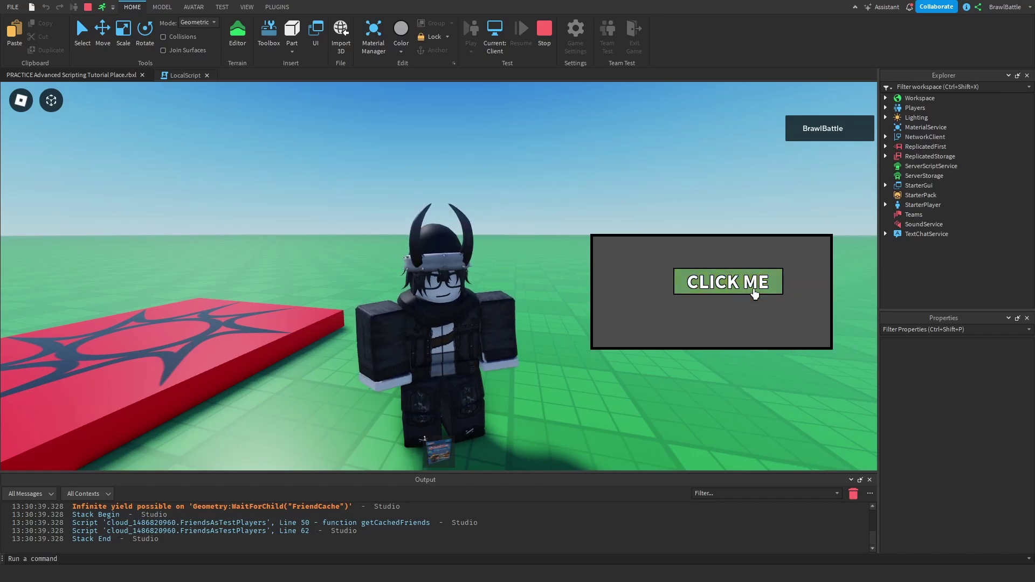
click(757, 292)
click(755, 293)
click(770, 301)
click(770, 301)
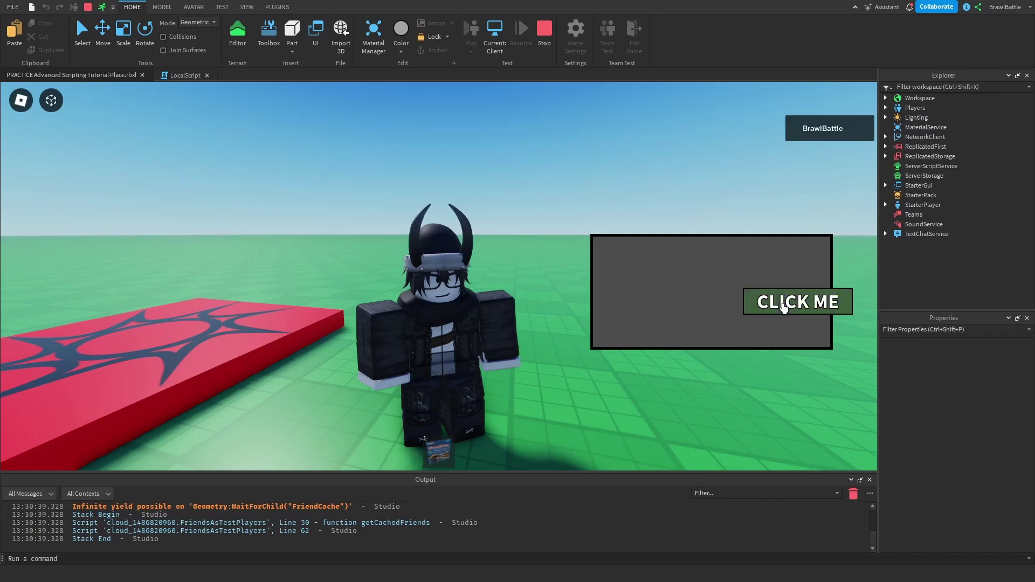
click(785, 309)
click(792, 344)
click(796, 346)
click(682, 329)
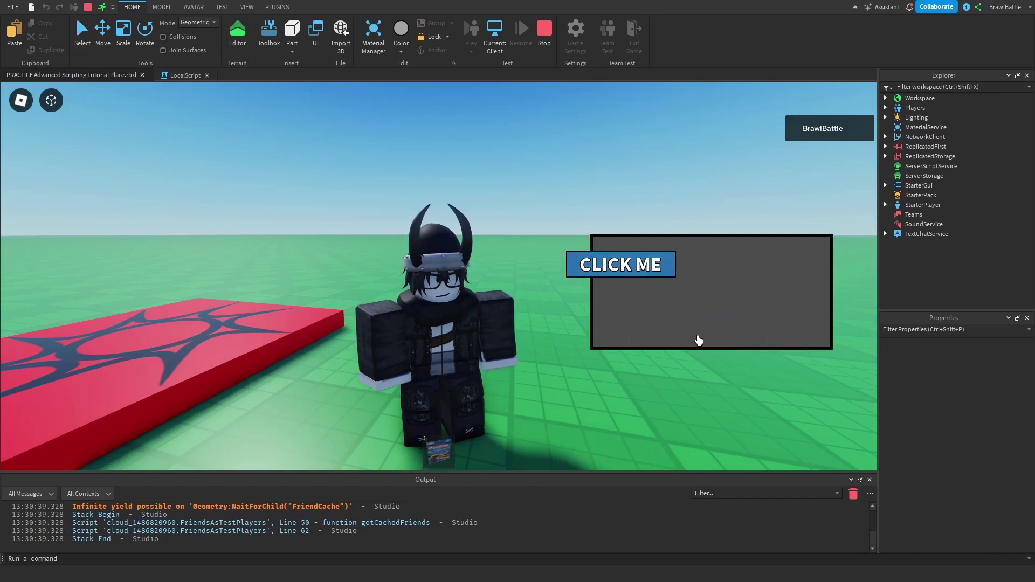
click(620, 270)
click(620, 269)
click(791, 287)
click(795, 289)
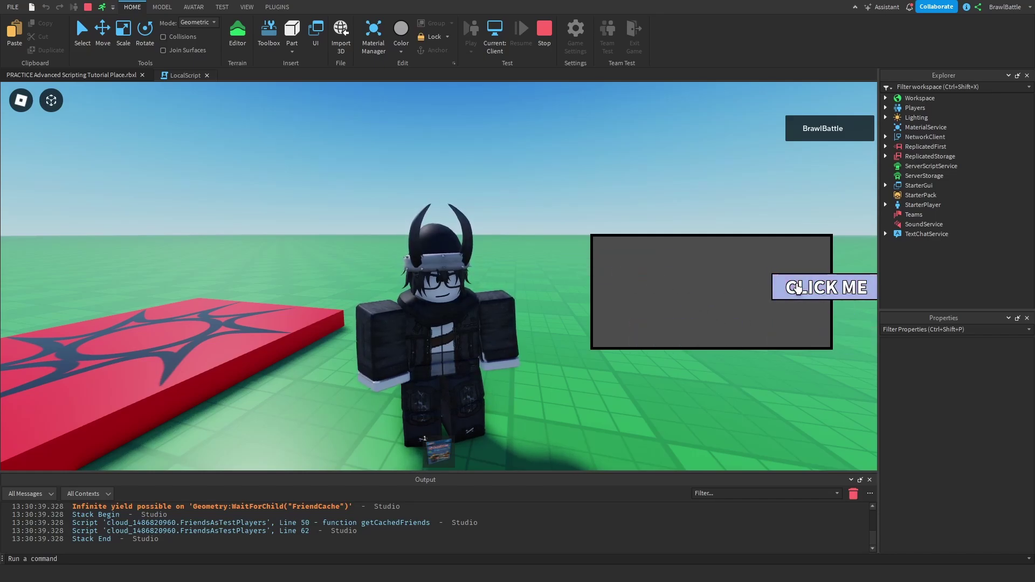
click(796, 289)
click(678, 333)
click(735, 321)
click(735, 322)
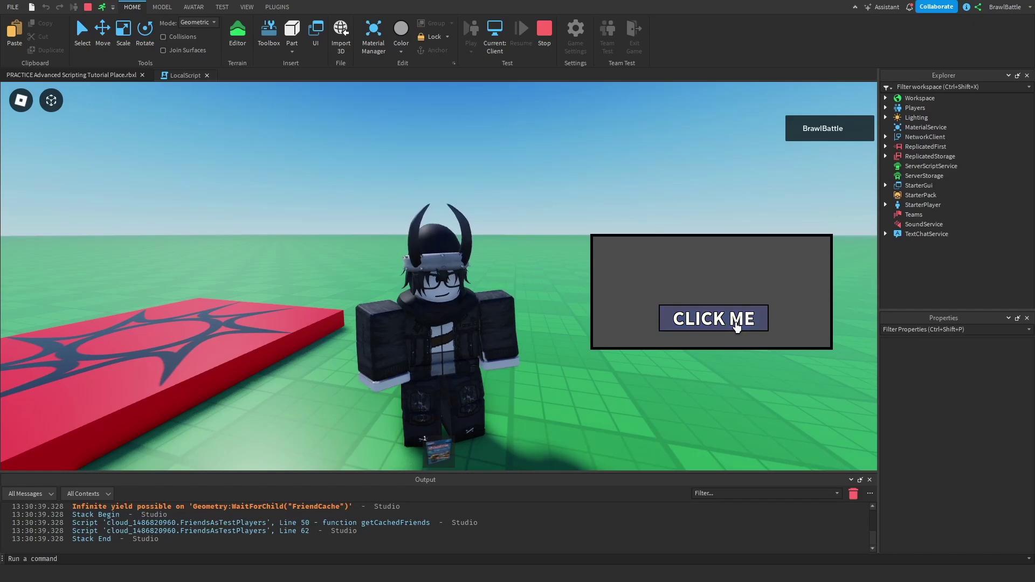
click(735, 321)
click(755, 326)
click(756, 327)
click(752, 245)
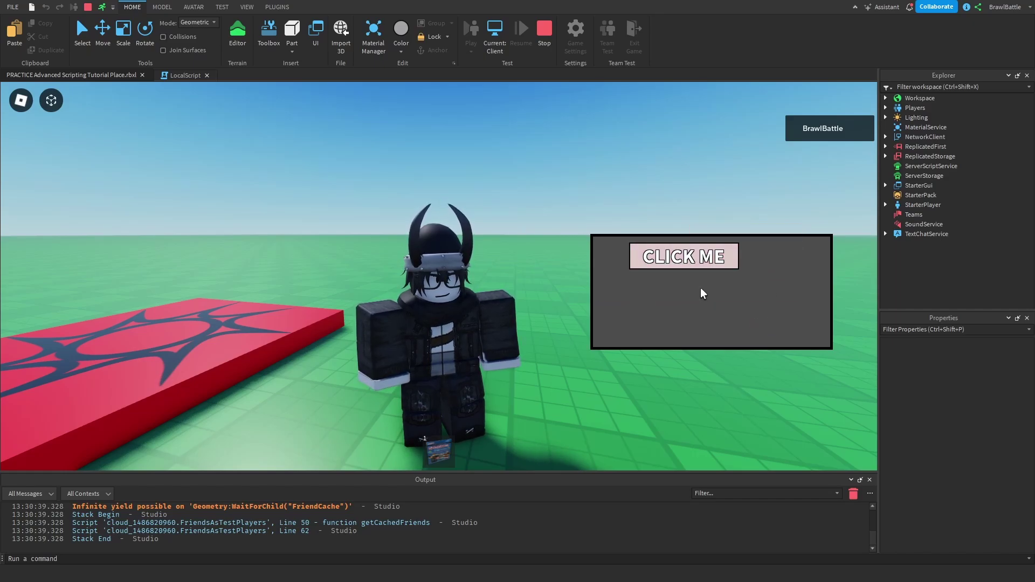
click(691, 266)
click(692, 266)
click(699, 266)
click(699, 267)
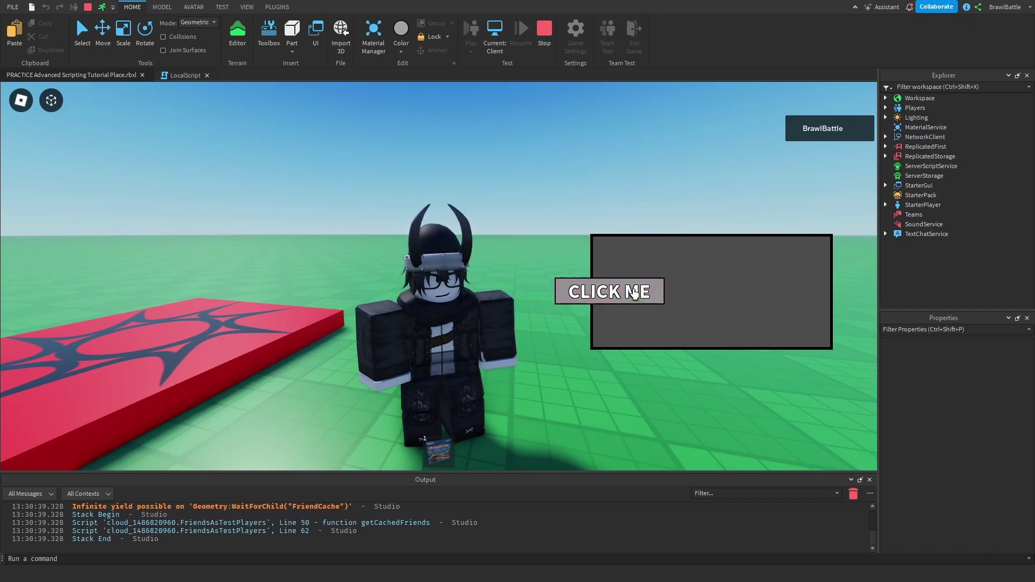
click(633, 295)
click(761, 315)
click(755, 315)
click(726, 286)
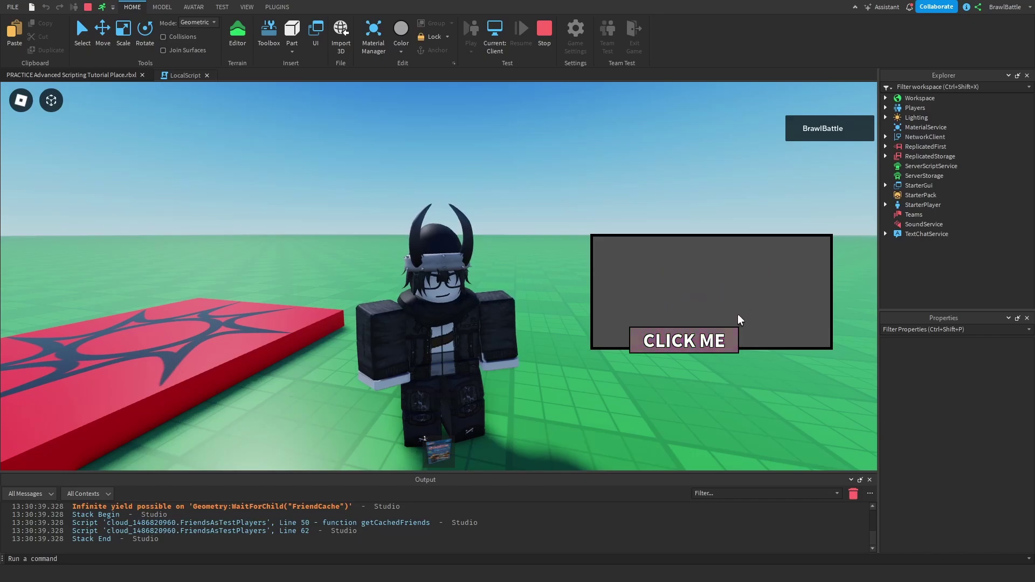
click(699, 342)
click(700, 342)
click(769, 286)
click(766, 337)
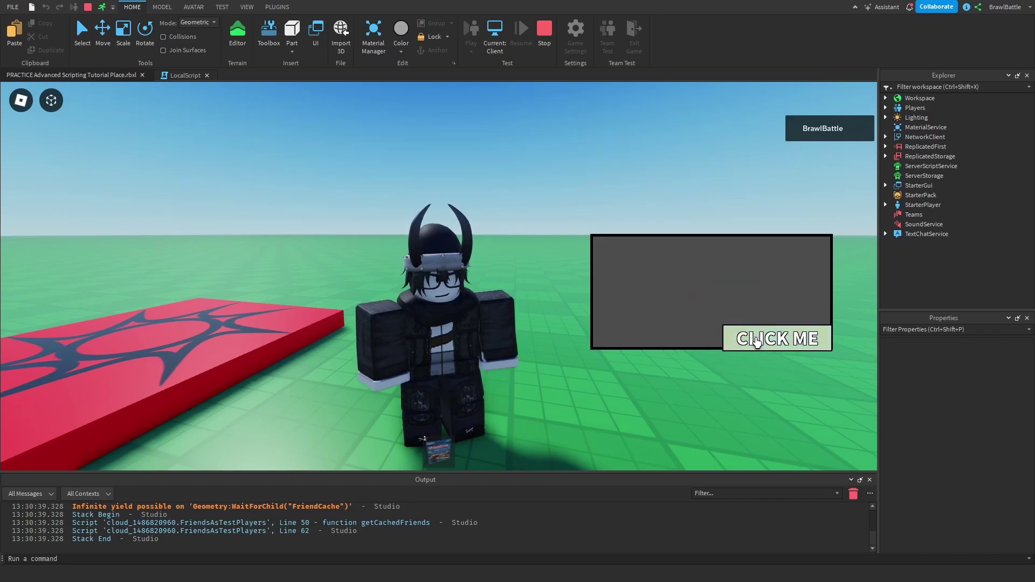
click(690, 319)
click(690, 318)
click(755, 340)
click(756, 337)
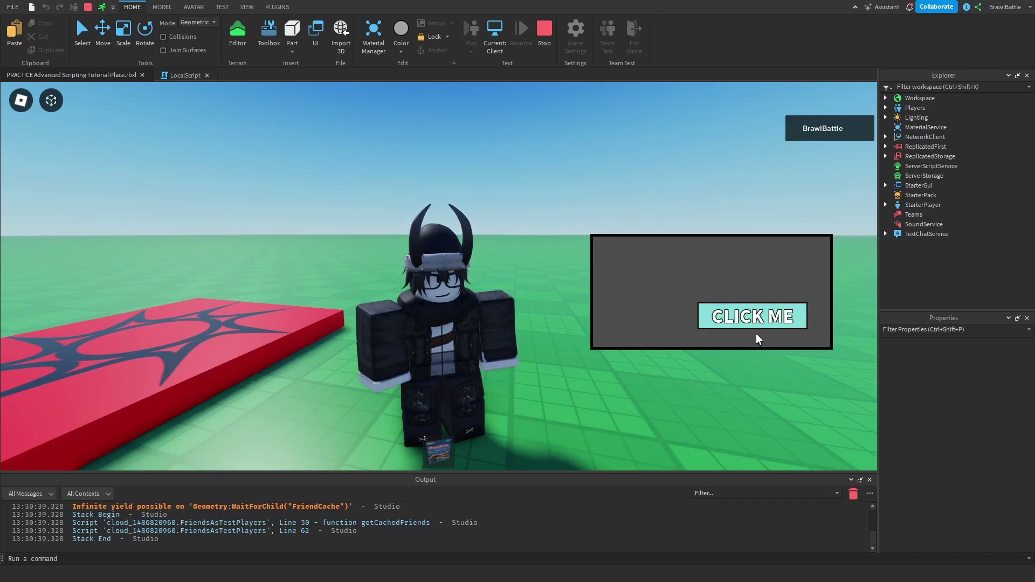
click(736, 322)
click(766, 321)
click(766, 323)
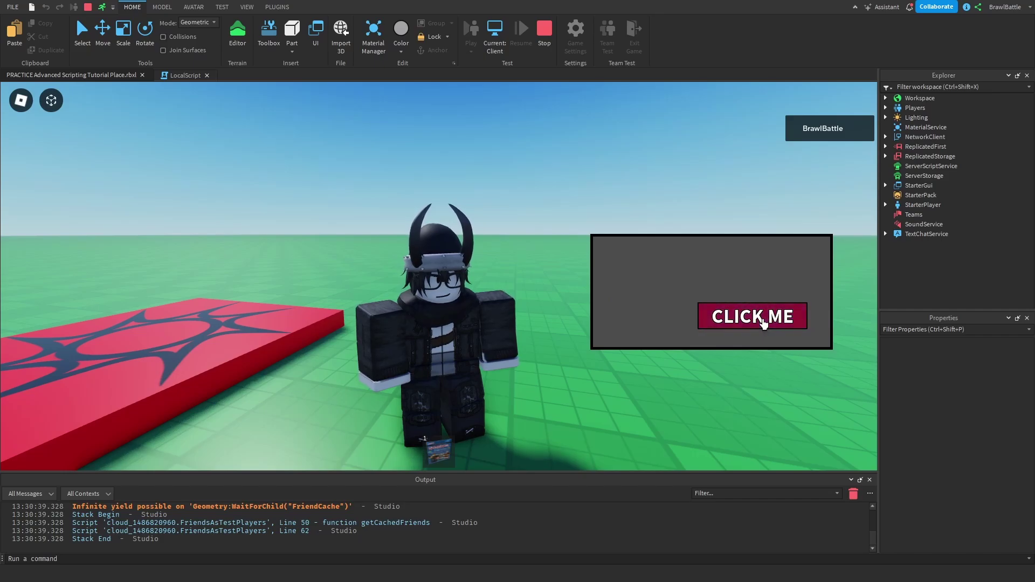
click(763, 323)
click(781, 332)
click(766, 302)
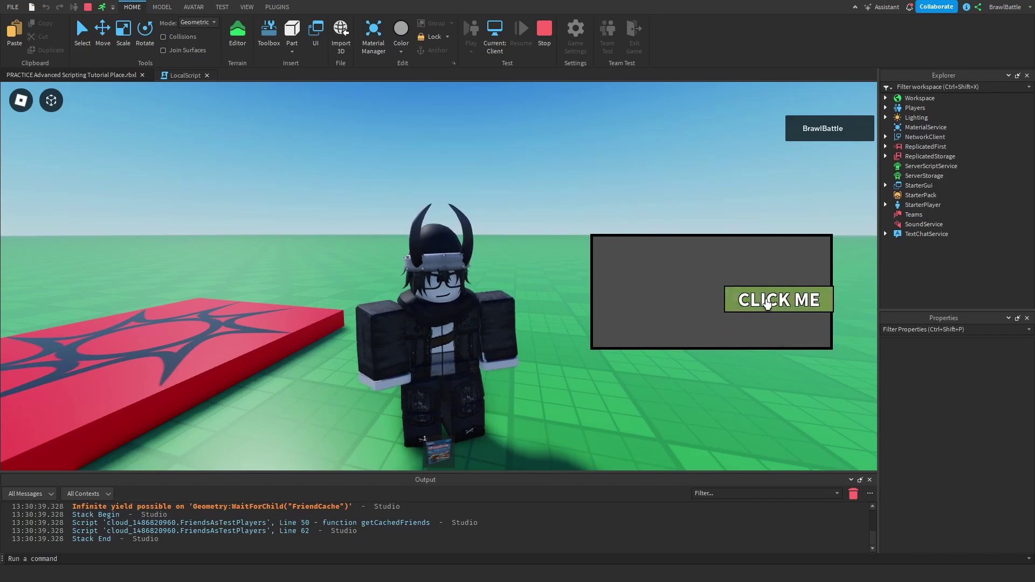
click(765, 302)
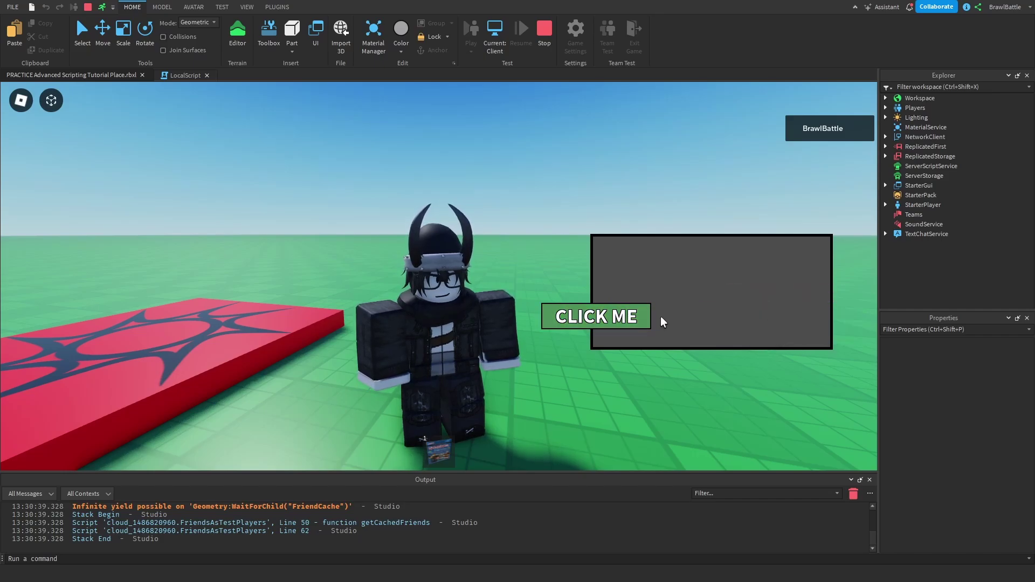
click(627, 324)
click(623, 249)
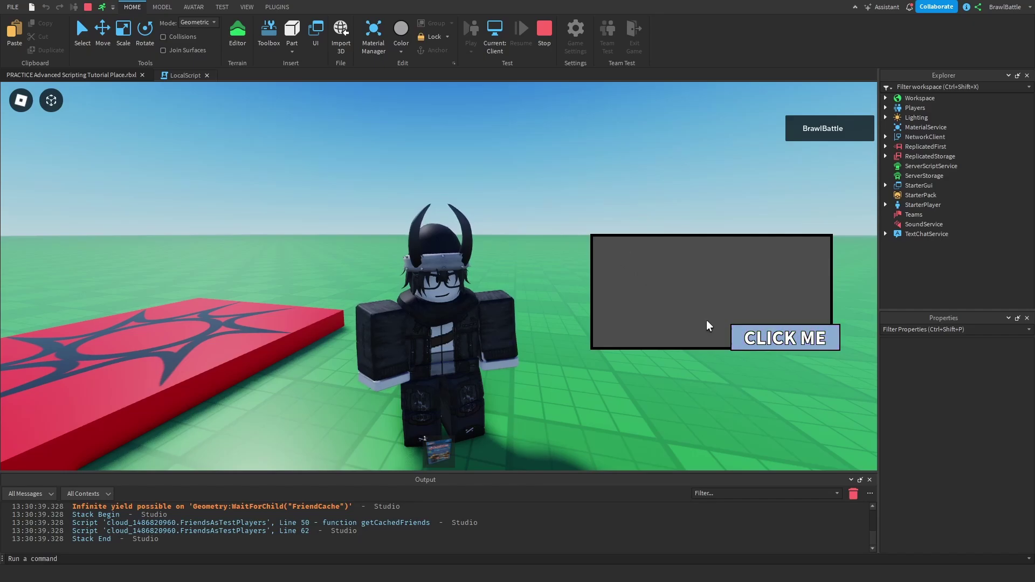
click(767, 343)
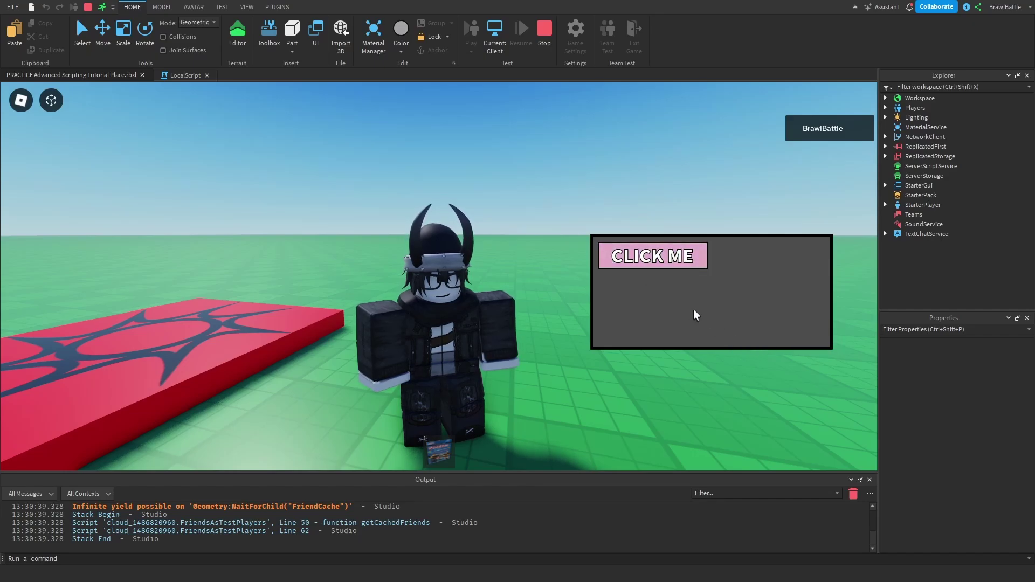
click(680, 263)
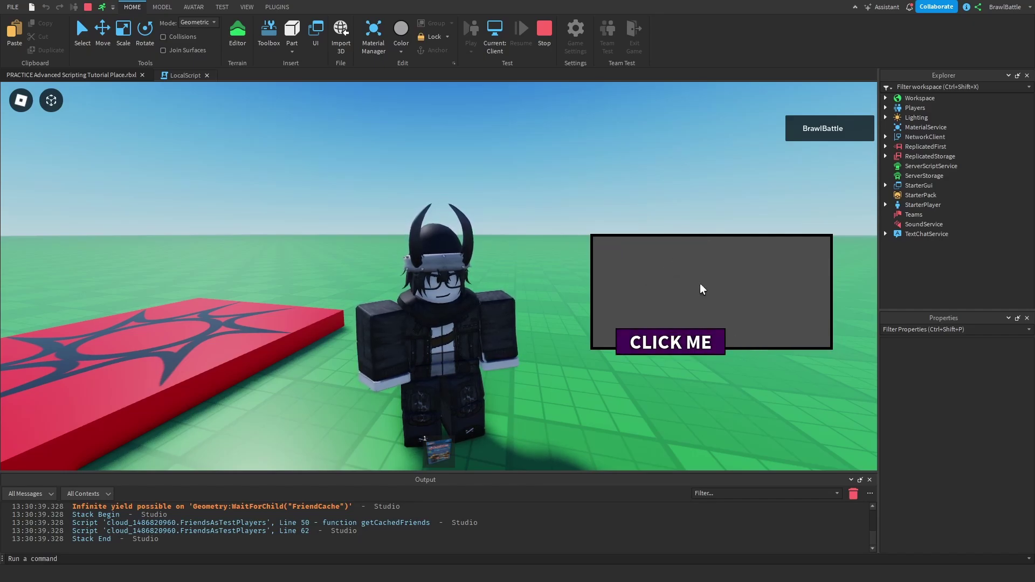